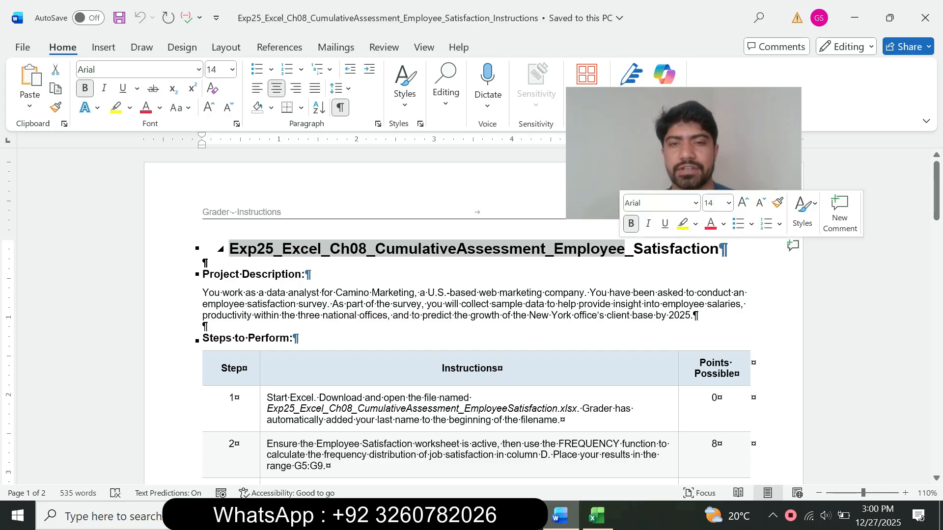
left_click(563, 248)
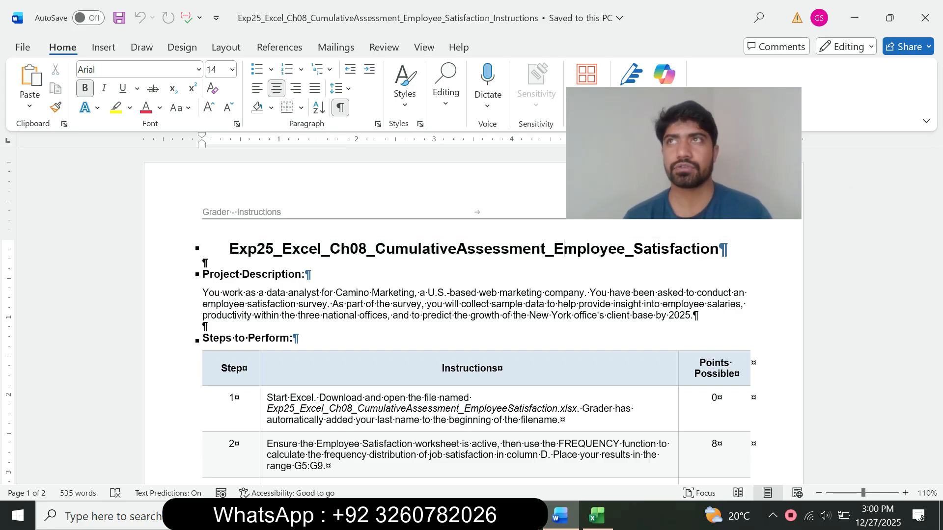
key("alt+Tab")
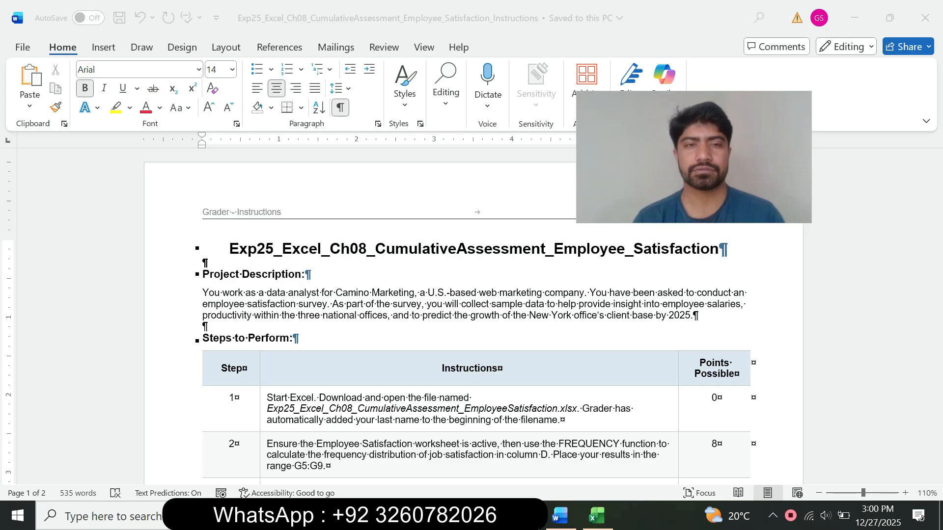
left_click(564, 248)
left_click_drag(229, 249, 719, 250)
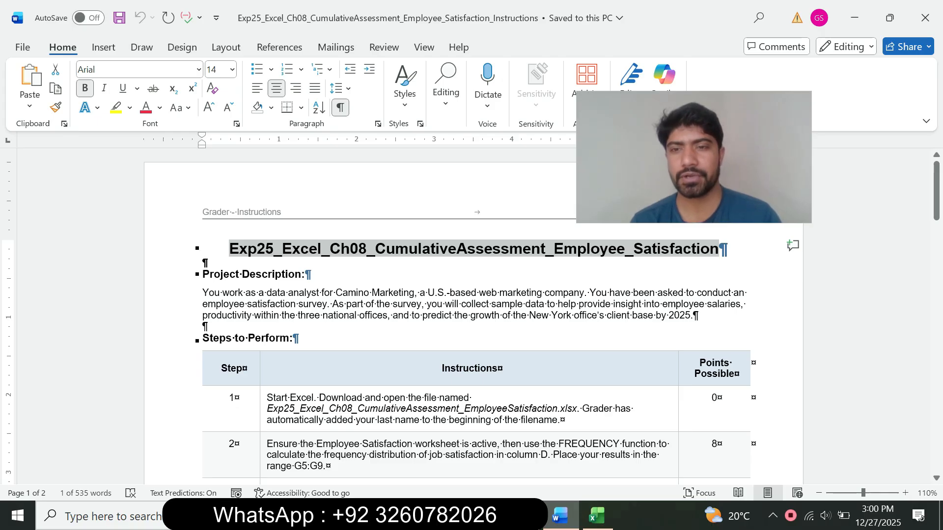
- Highlight the full step 1 instruction in the Steps to Perform table in yellow
left_click(206, 327)
mouse_move(936, 192)
left_mouse_down()
mouse_move(937, 357)
mouse_move(937, 192)
mouse_move(937, 202)
left_mouse_up()
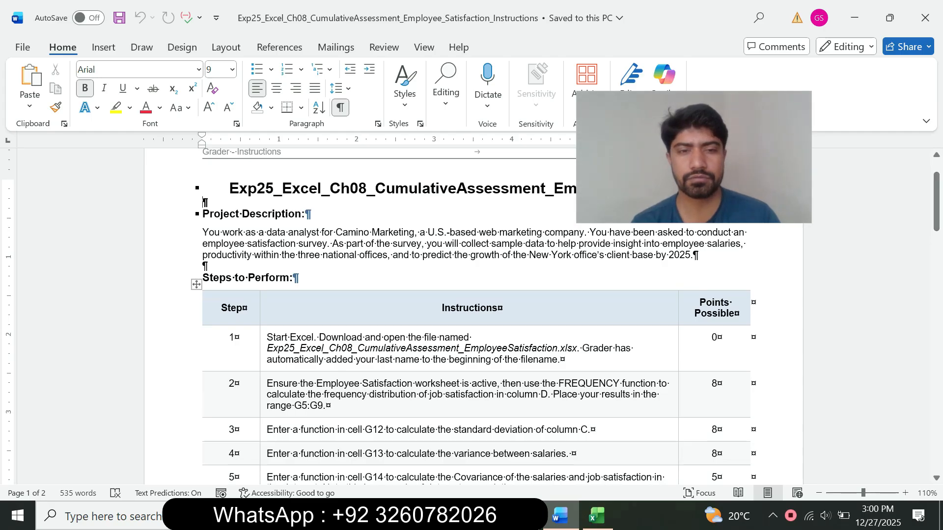
left_click(264, 348)
left_click(324, 321)
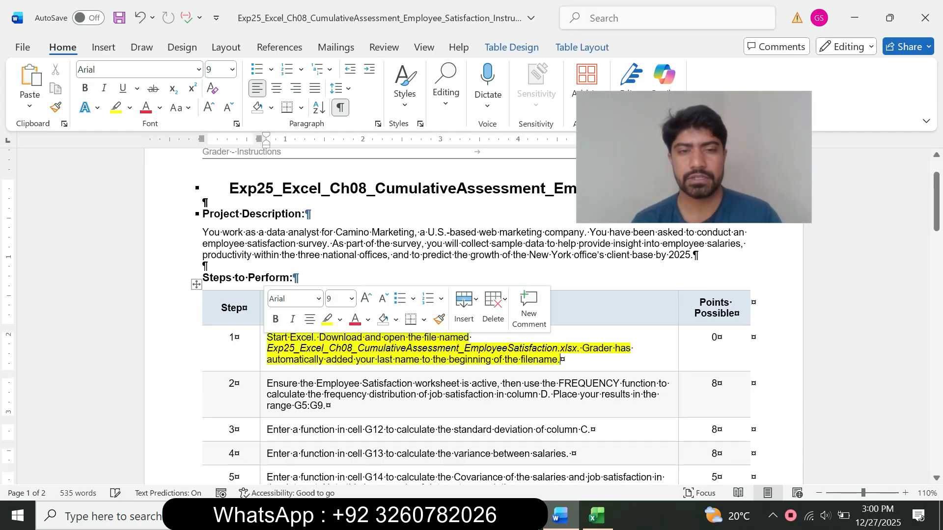
left_click(339, 395)
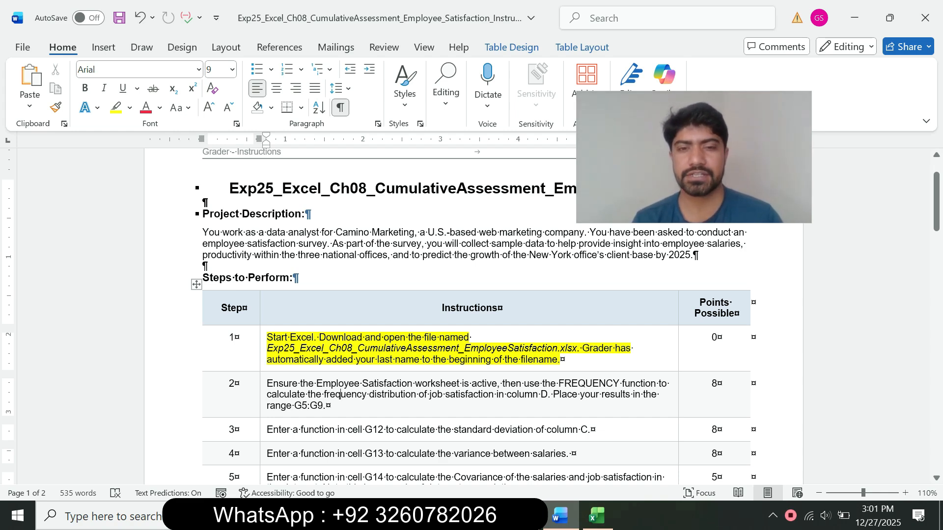
- Read the end of the step 1 instruction and switch to Excel to check the opened Employee Satisfaction workbook
key("ctrl+i")
left_click_drag(326, 359, 558, 359)
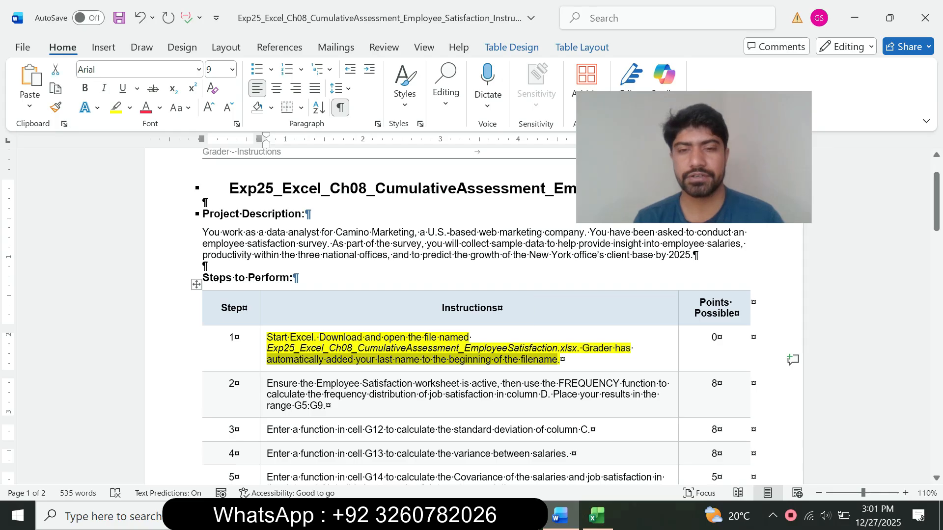
left_click(559, 360)
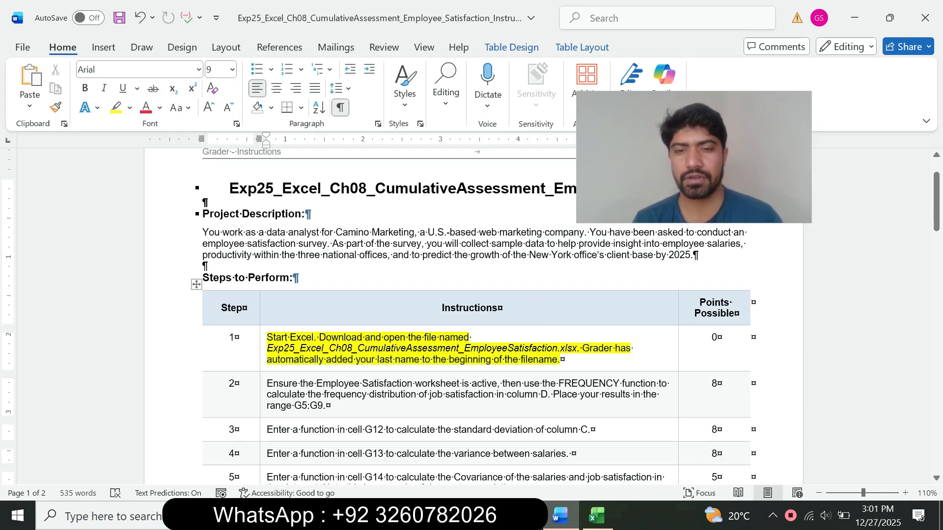
left_click(597, 516)
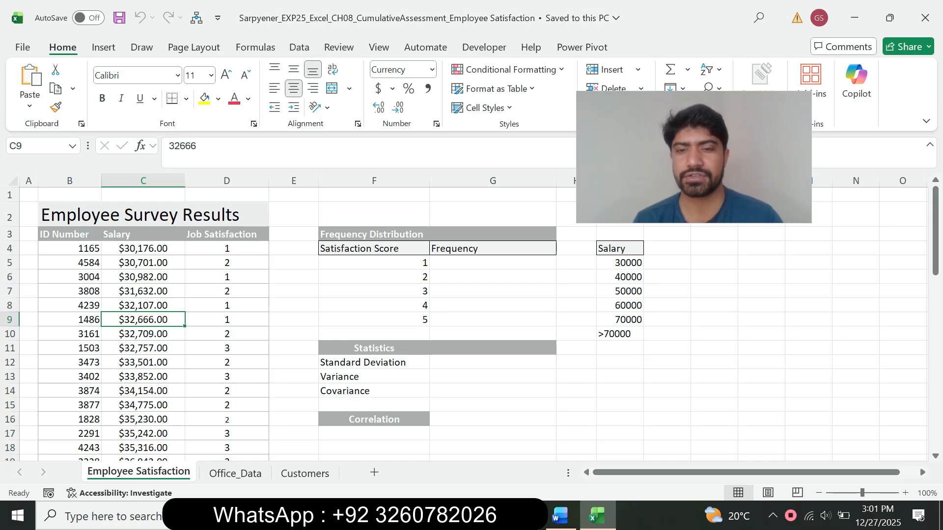
- Return to the Word instructions and remove the highlight colour from the step 1 text
key("alt+Tab")
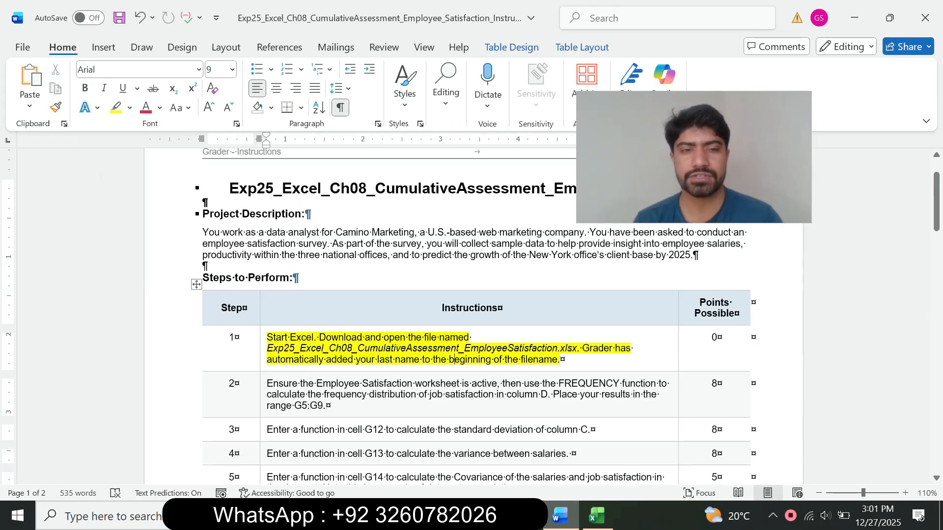
triple_click(455, 360)
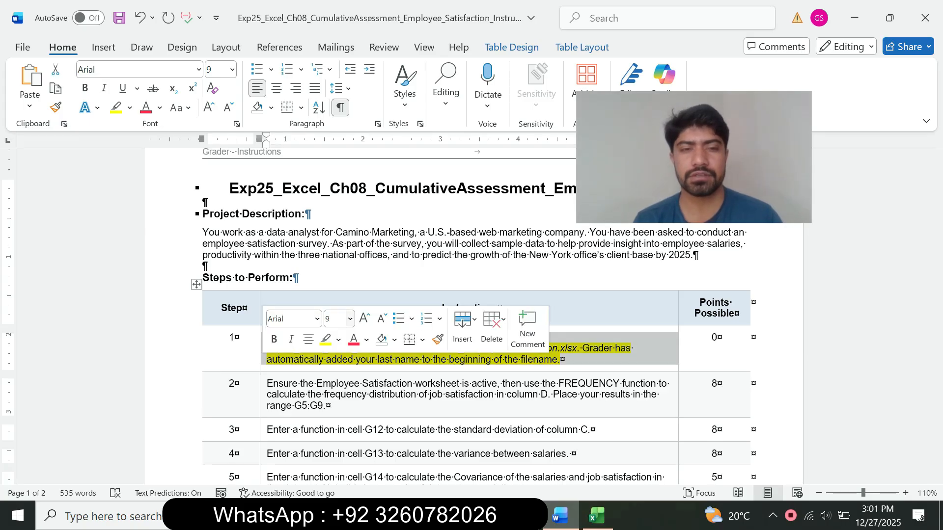
left_click(350, 319)
key("Escape")
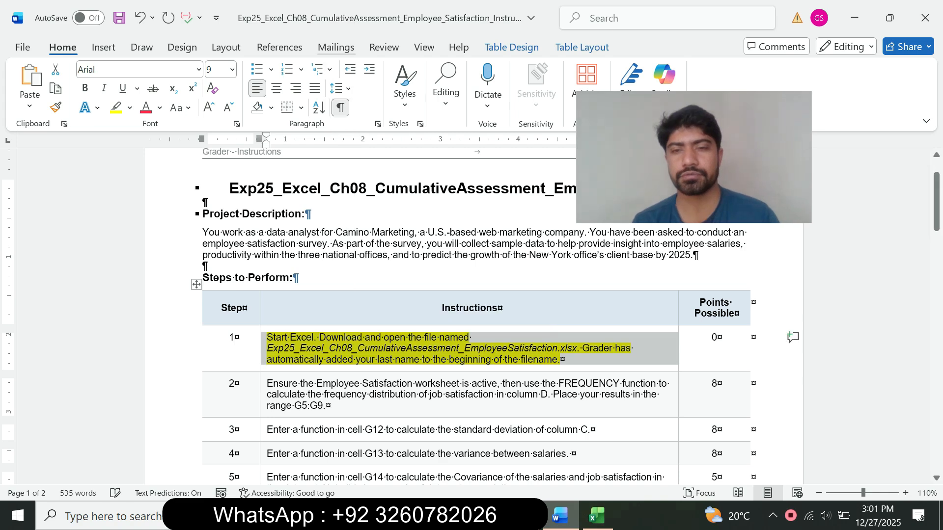
left_click(130, 108)
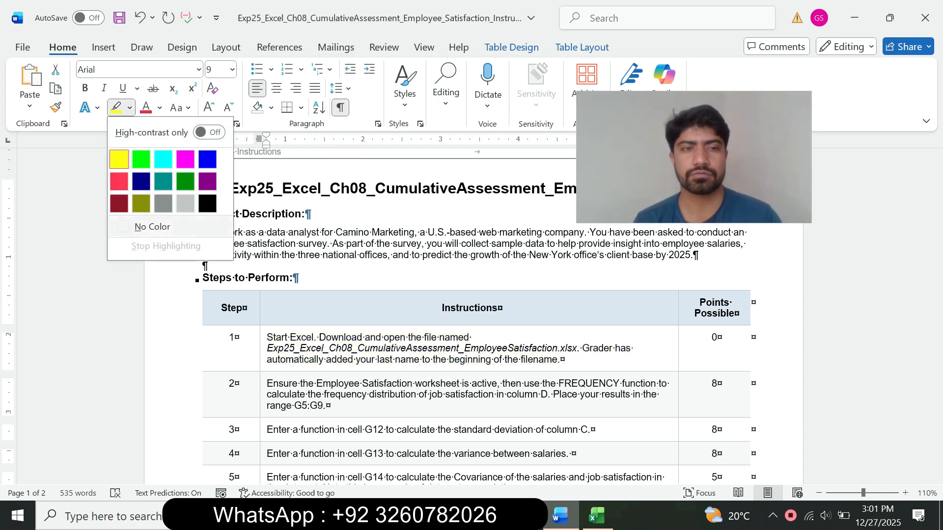
left_click(152, 227)
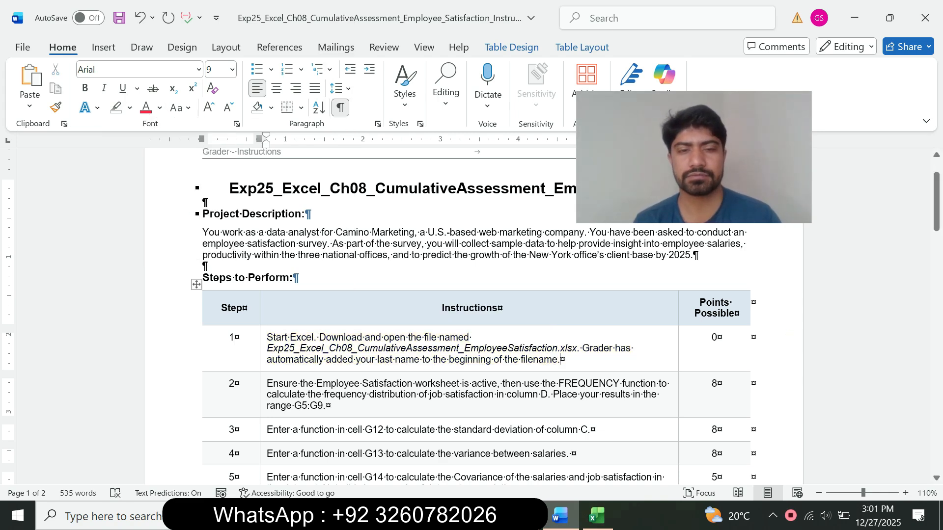
- Set the step 2 instruction text to 11 pt and highlight it in turquoise
left_click(264, 406)
left_click(350, 366)
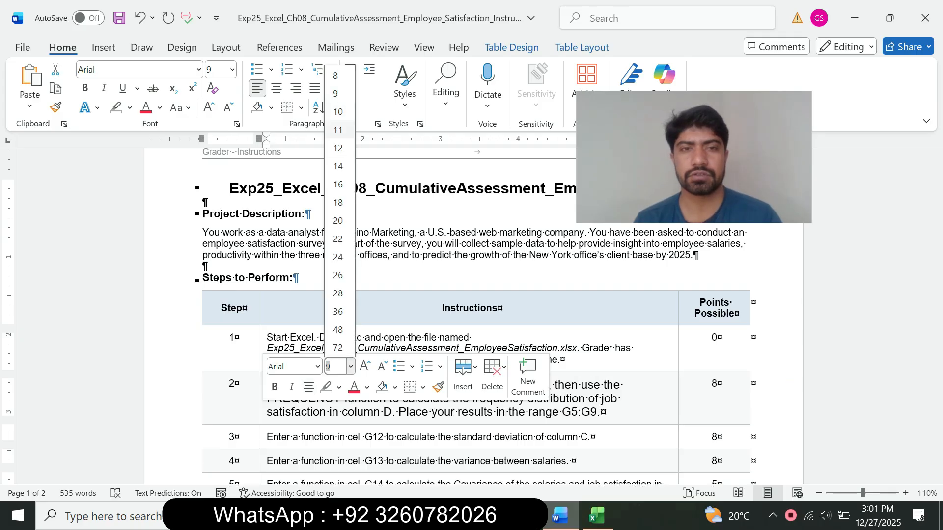
left_click(338, 130)
left_click(130, 107)
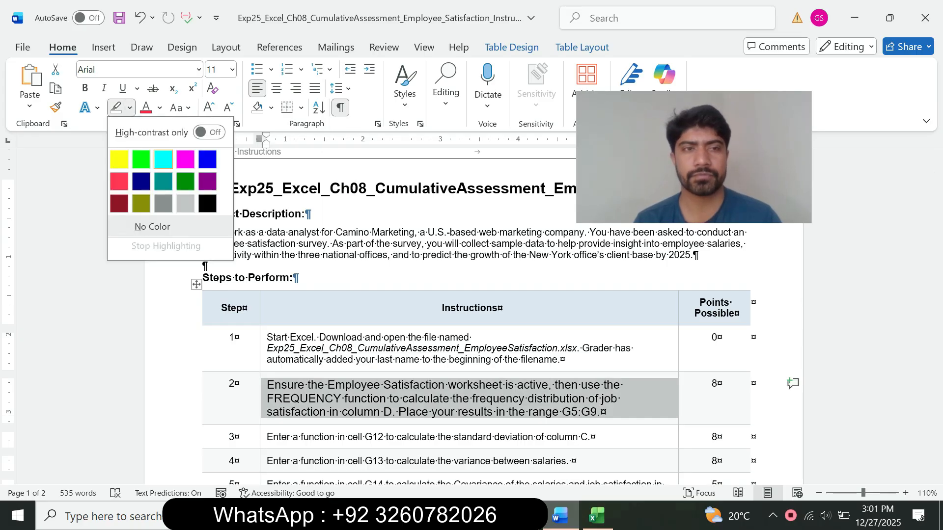
left_click(164, 159)
- Read the step 2 instruction about the FREQUENCY function and check the Employee Satisfaction worksheet in Excel against it
left_click_drag(936, 202, 937, 225)
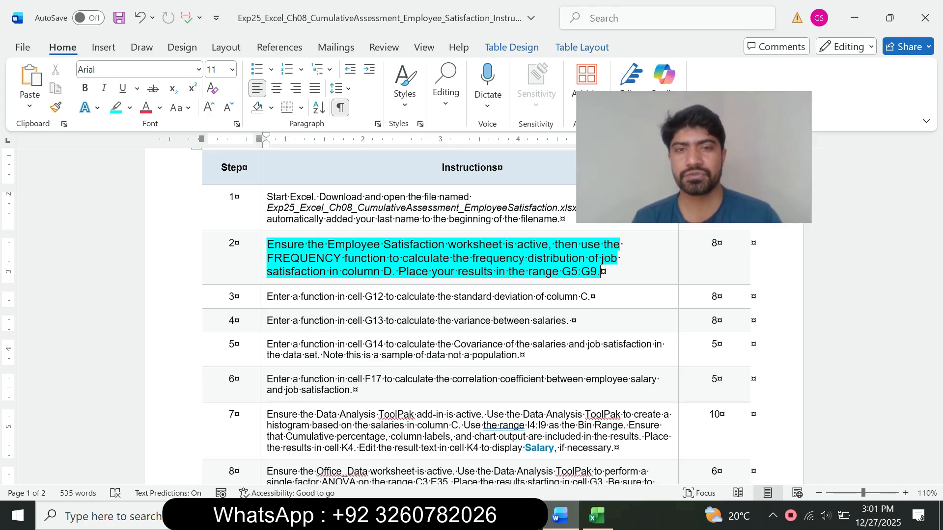
left_click_drag(275, 244, 527, 259)
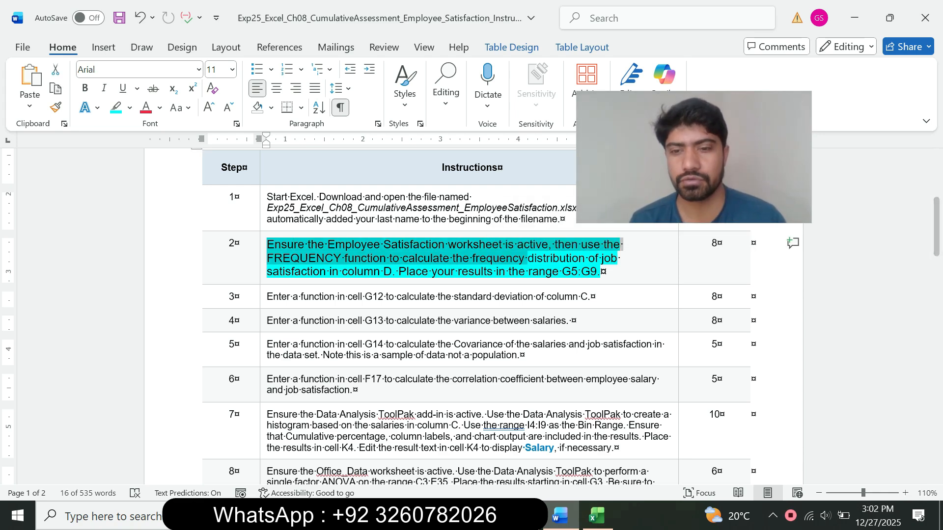
left_click(597, 515)
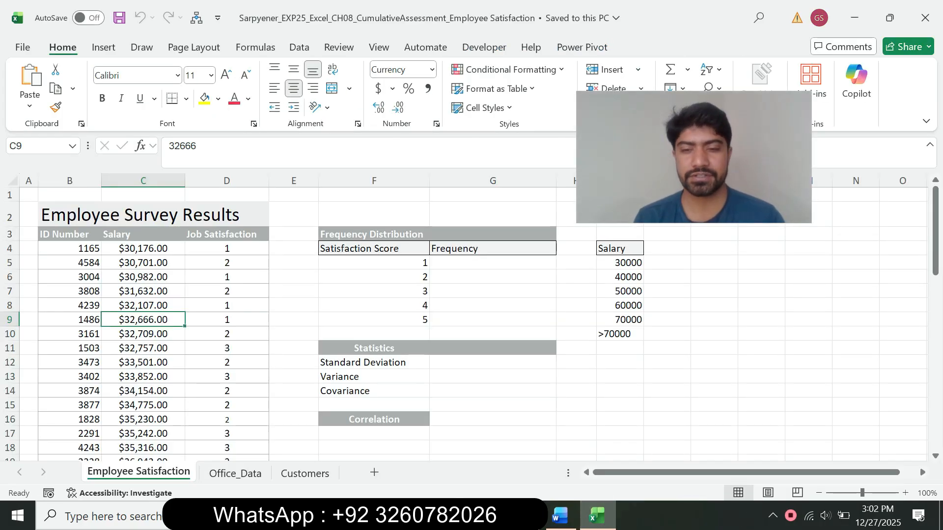
left_click(560, 516)
left_click(560, 258)
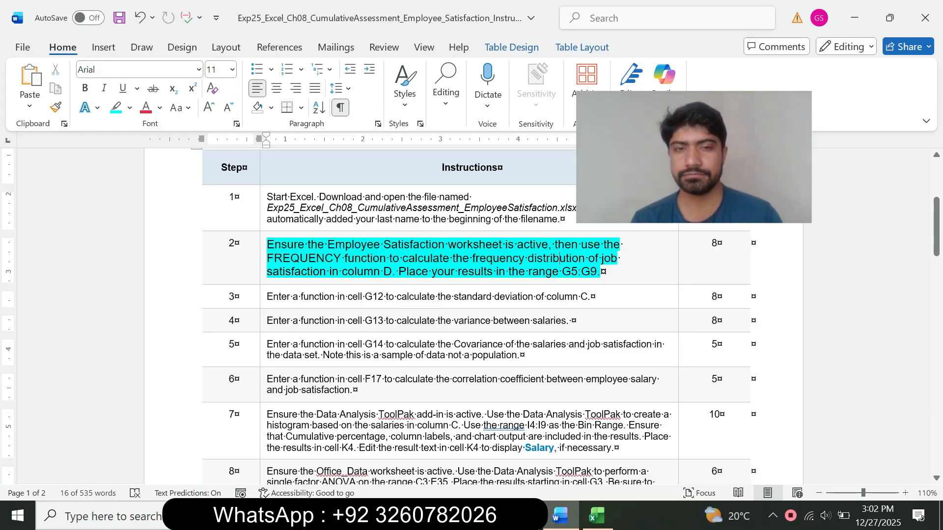
left_click_drag(268, 258, 423, 272)
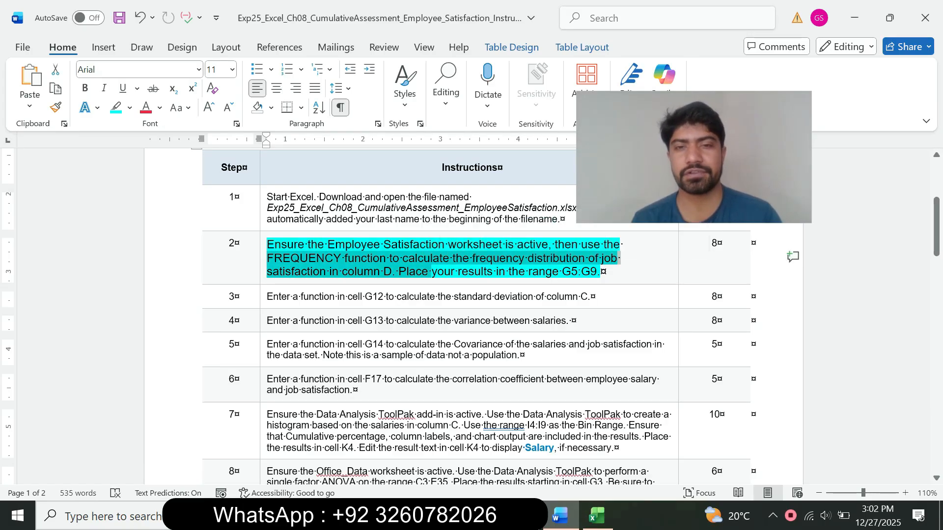
left_click(422, 297)
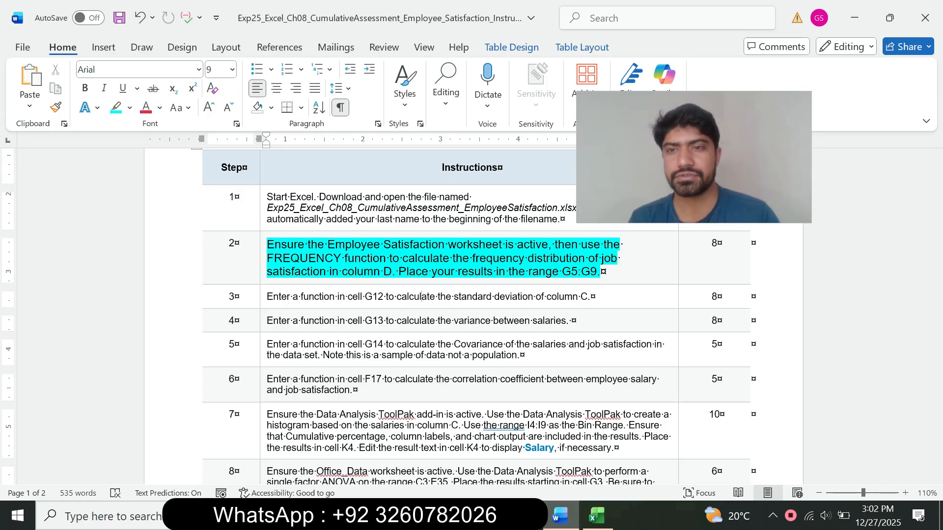
- Switch to Excel and enter =FREQUENCY(D4:D53,F5:F9) in cell G5 of the Employee Satisfaction worksheet
left_click(597, 516)
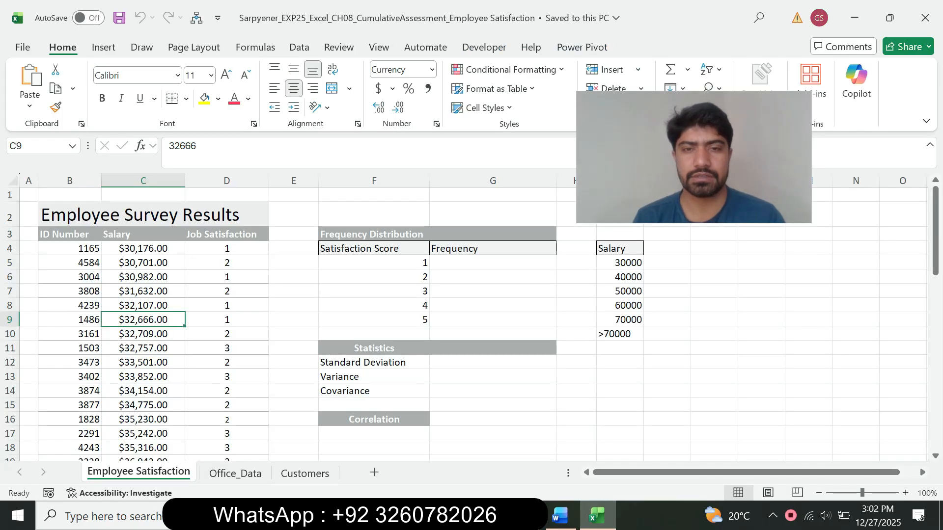
left_click(493, 263)
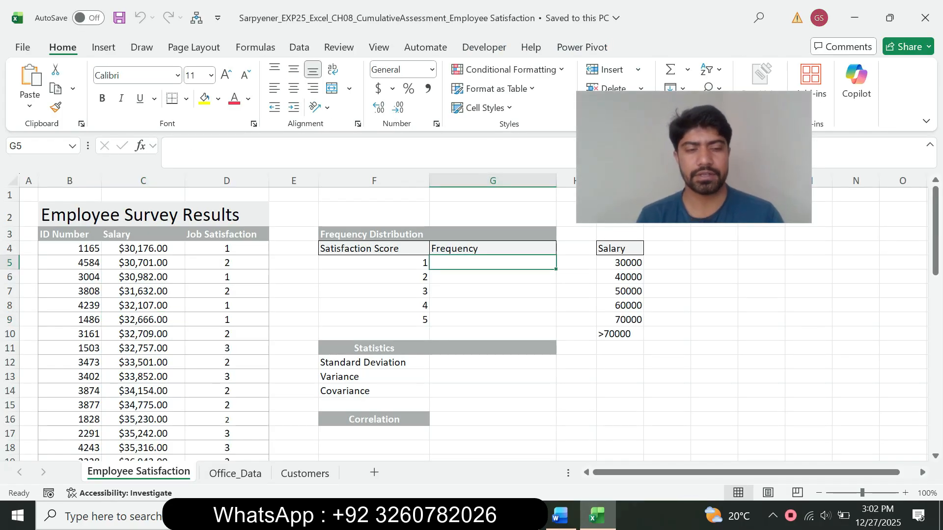
type("=f")
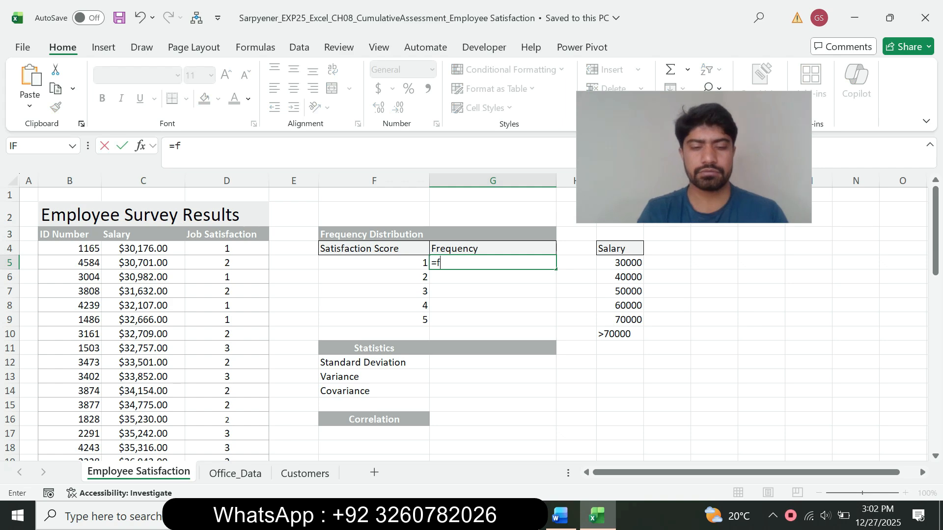
type("re")
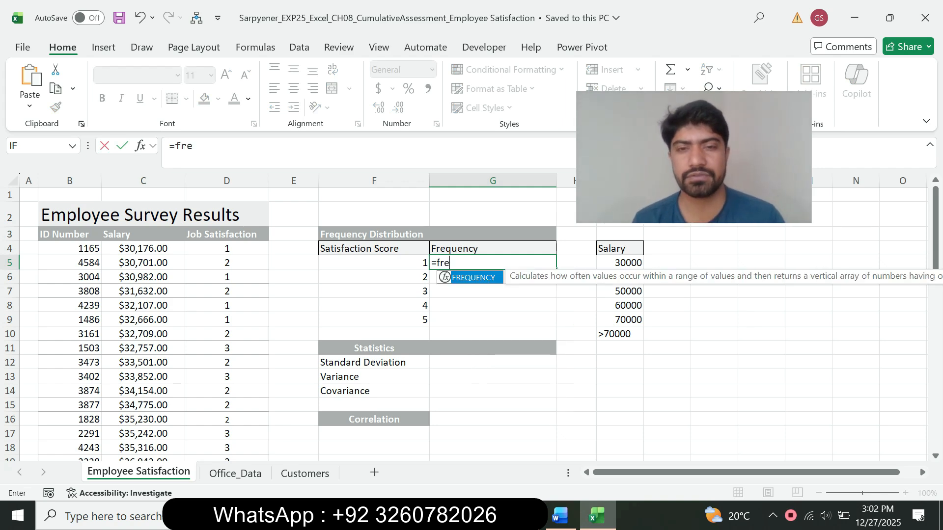
double_click(473, 278)
left_click(236, 147)
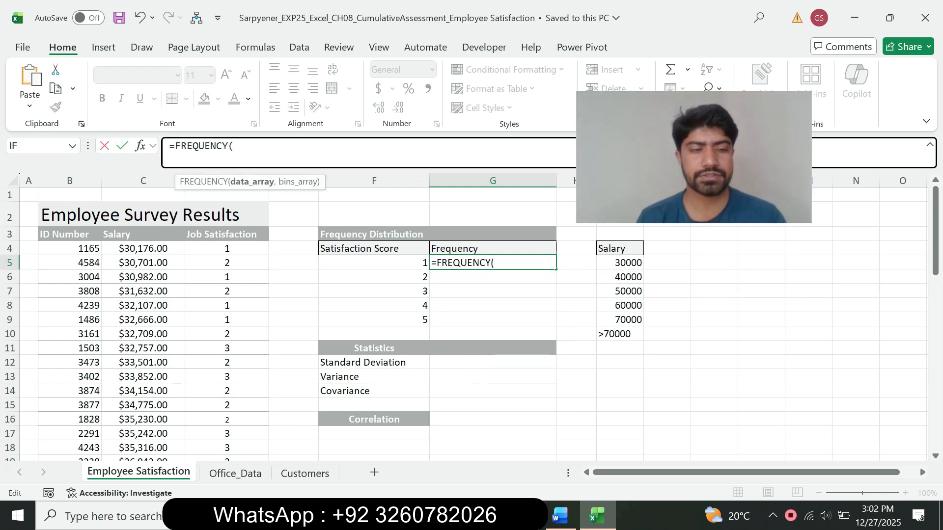
left_click_drag(227, 248, 227, 424)
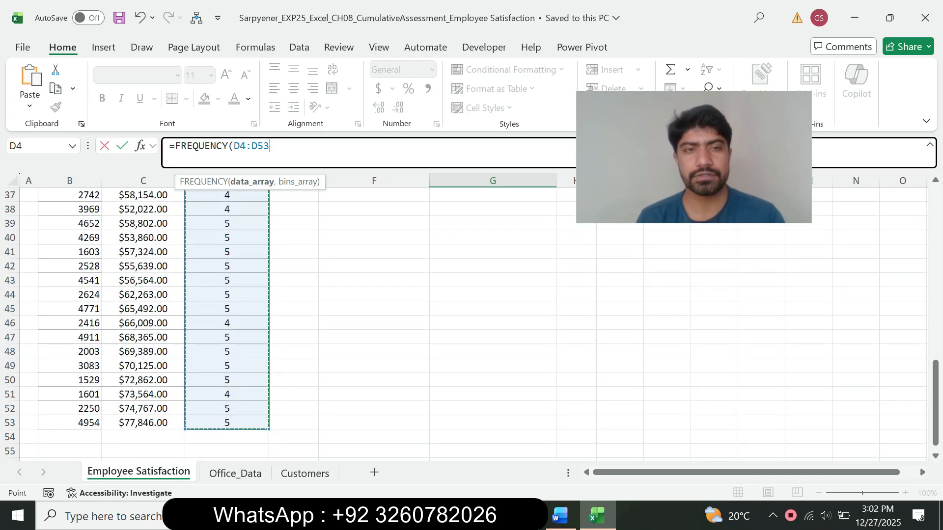
type(",")
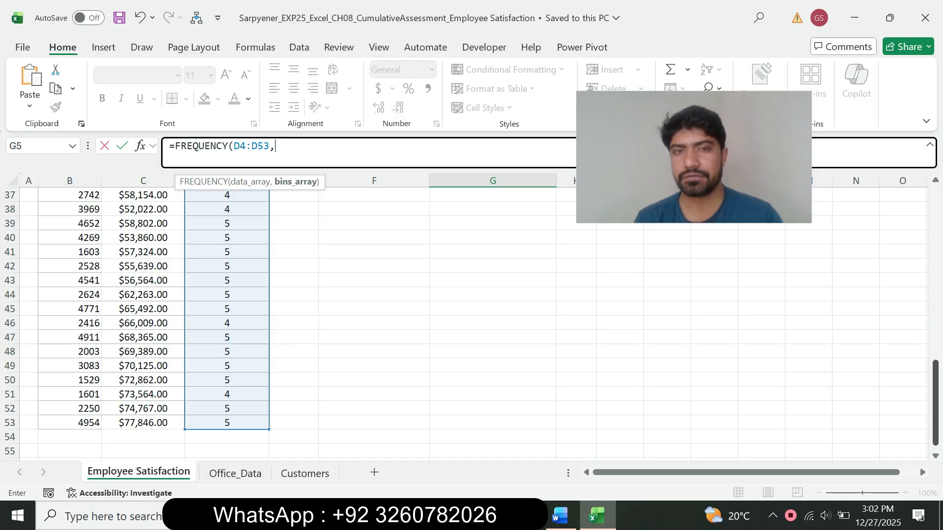
scroll(344, 319, "up", 12)
left_click_drag(423, 263, 422, 321)
type(")")
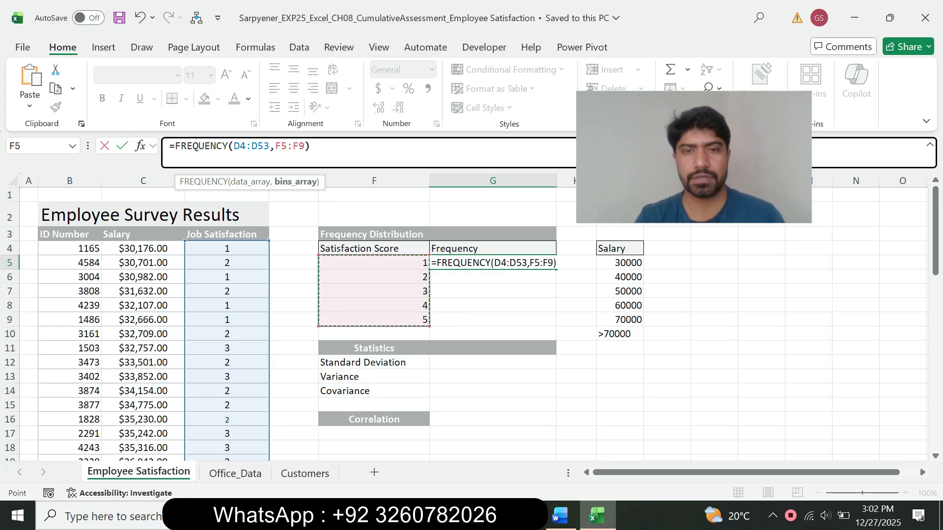
key("Return")
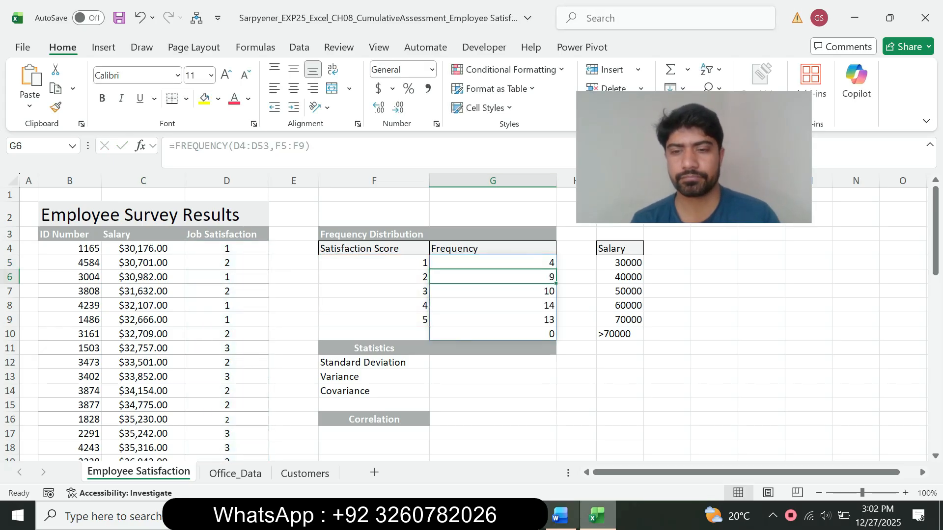
- Switch to the Word instructions, set the step 2 text to 9 pt and remove its highlight colour
left_click(560, 516)
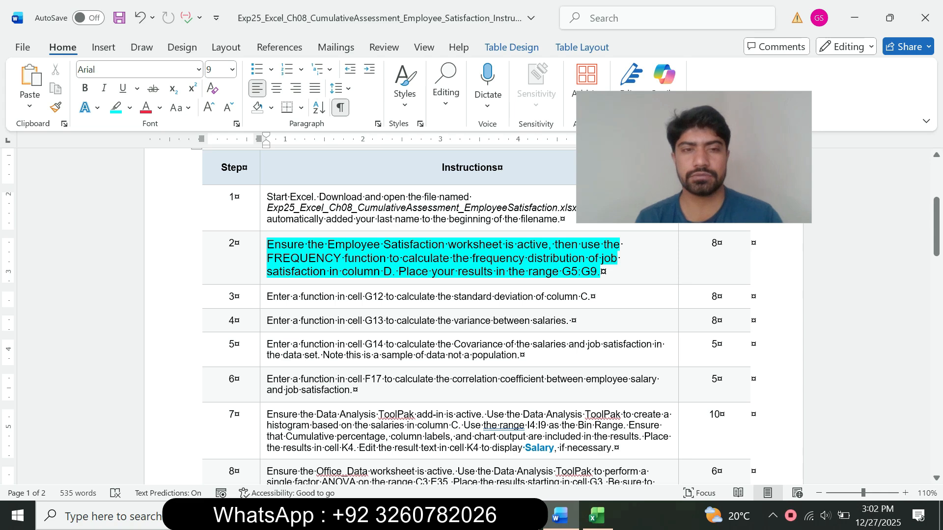
left_click(264, 263)
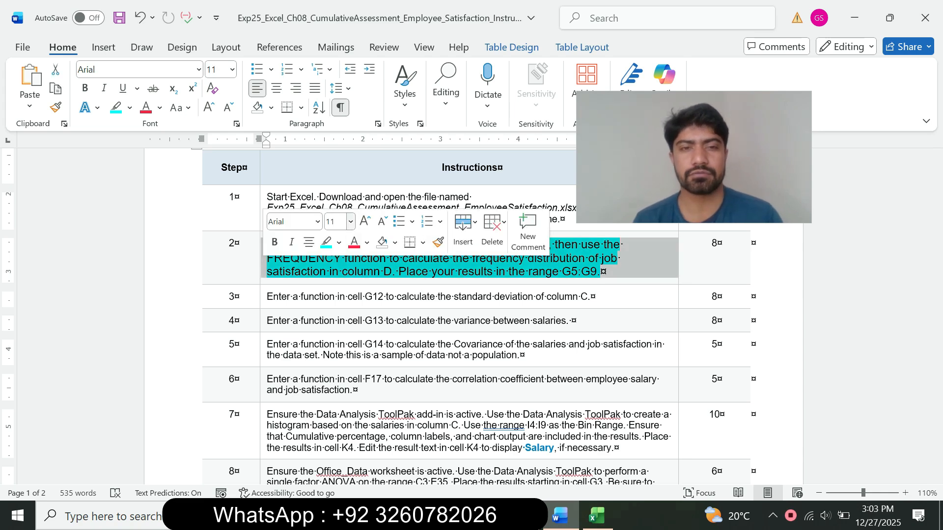
left_click(351, 221)
left_click(336, 259)
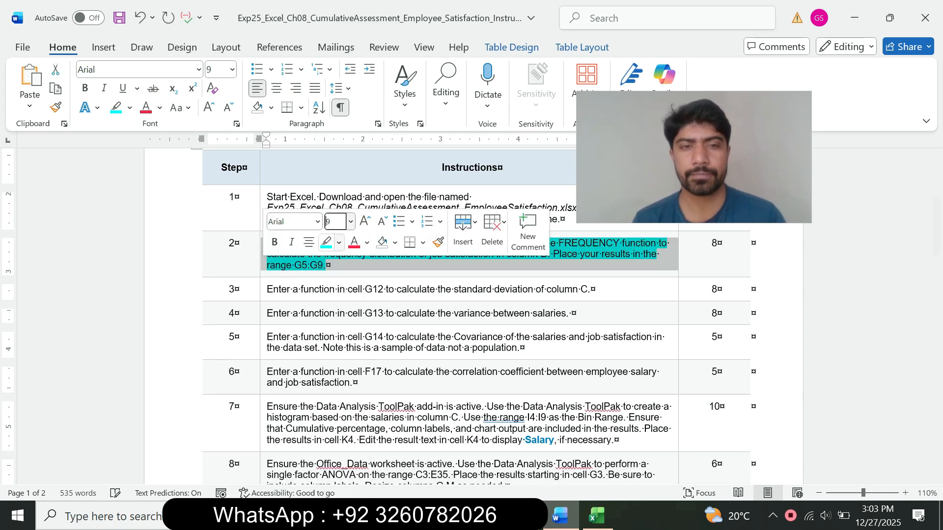
left_click(338, 242)
left_click(363, 361)
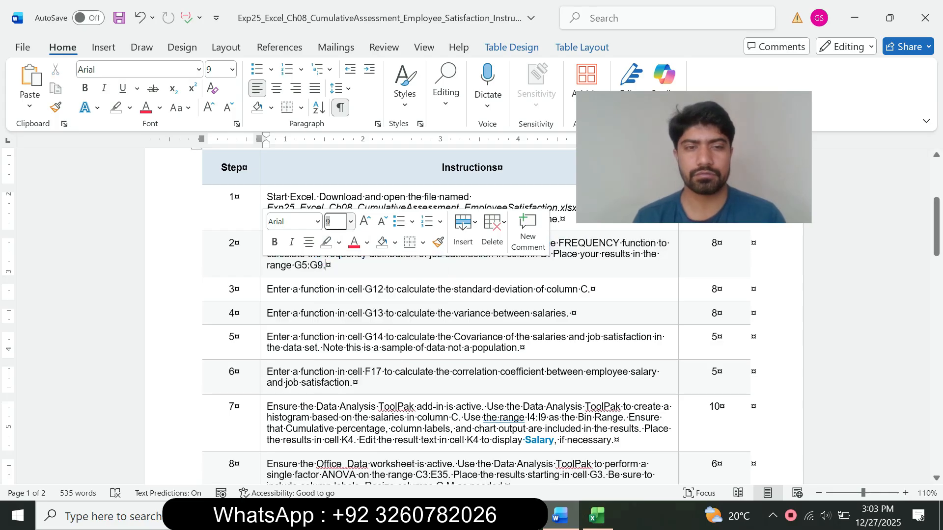
- Set the step 3 instruction text to 14 pt, highlight it in turquoise and read it
left_click(264, 289)
left_click(351, 243)
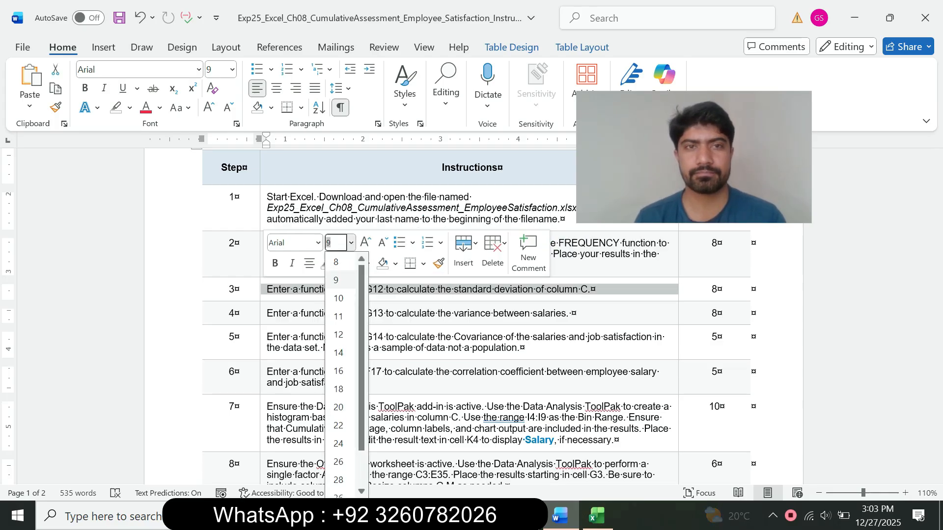
left_click(338, 353)
left_click(339, 263)
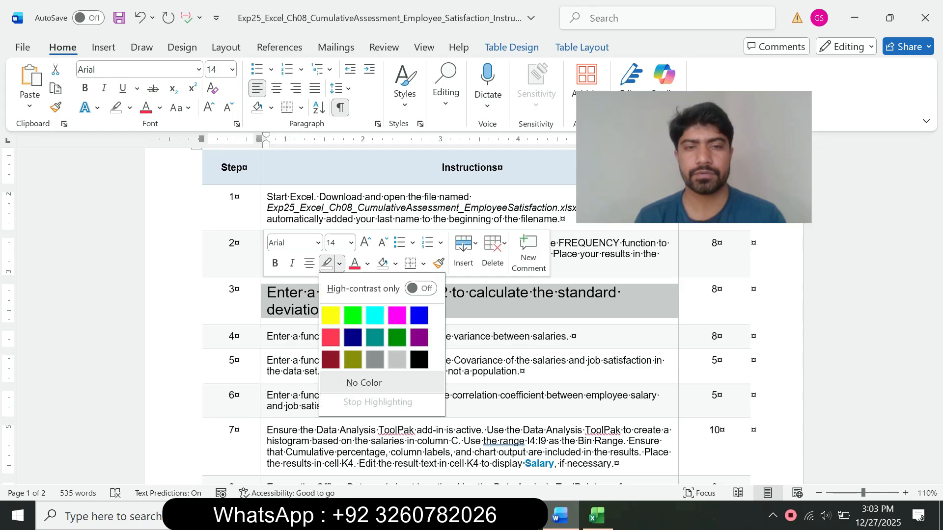
left_click(371, 314)
left_click_drag(417, 310, 267, 293)
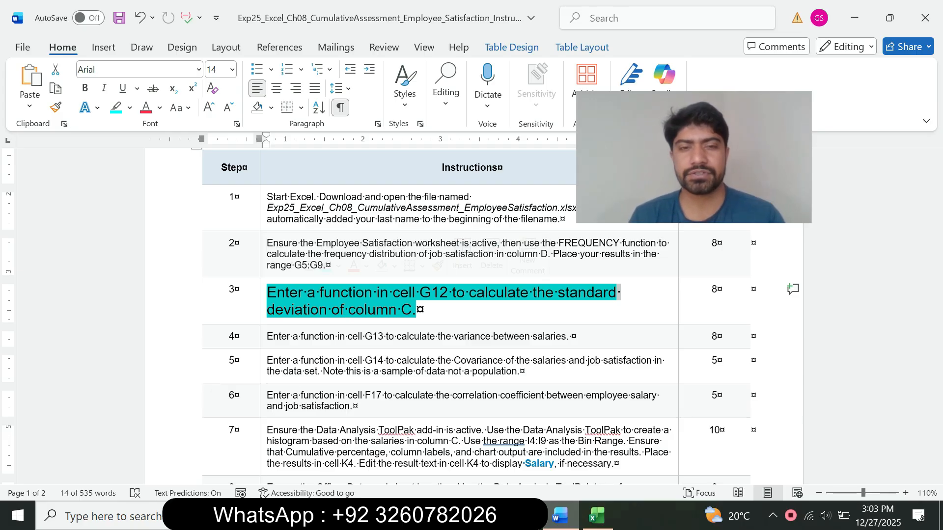
left_click(341, 309)
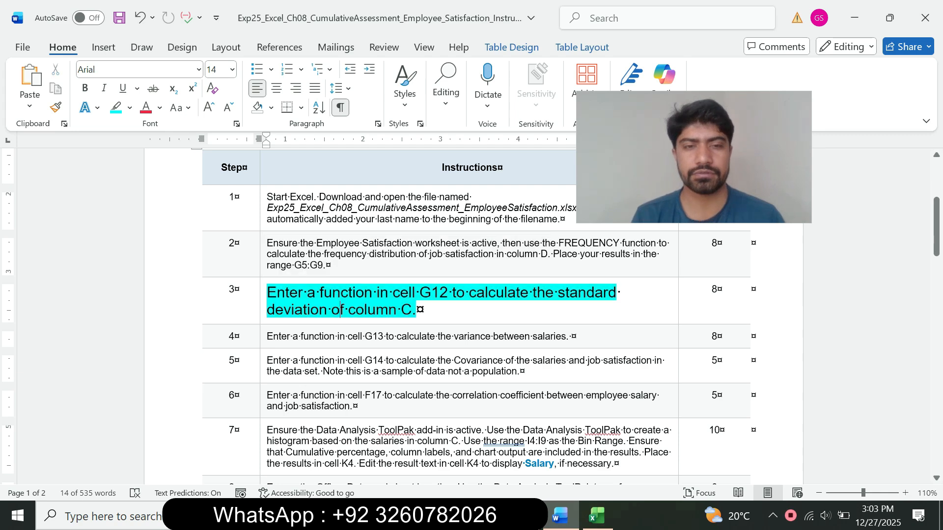
left_click_drag(320, 293, 451, 293)
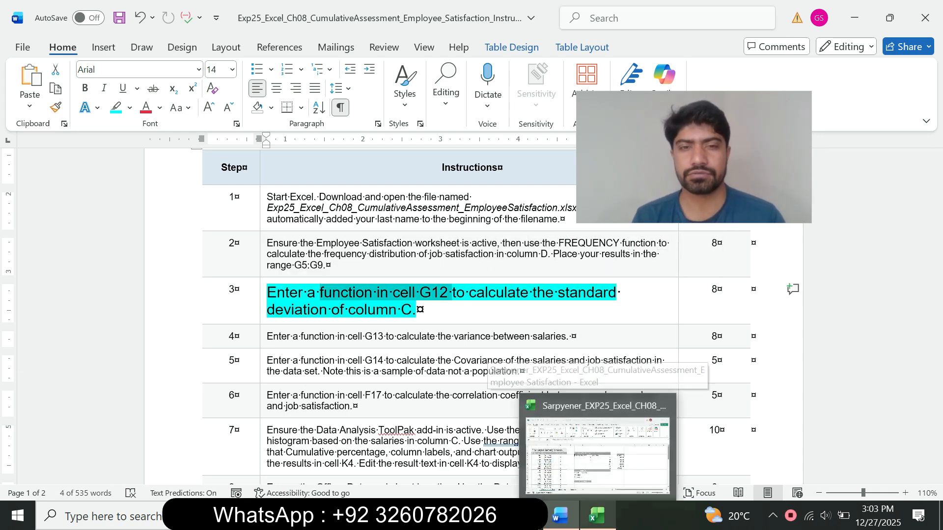
- Switch to Excel and enter =STDEV.S(C4:C53) in cell G12 of the Employee Satisfaction worksheet, checking it against the step 3 instruction
left_click(597, 445)
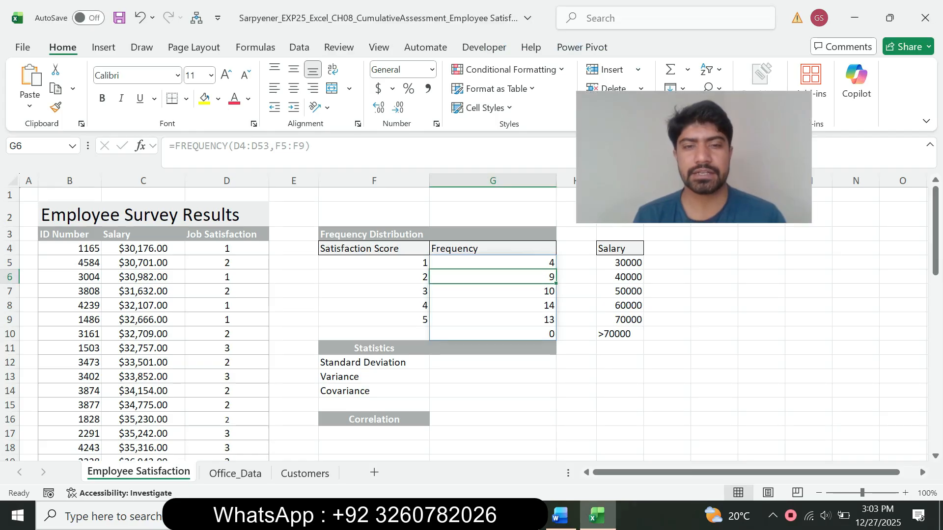
left_click(492, 363)
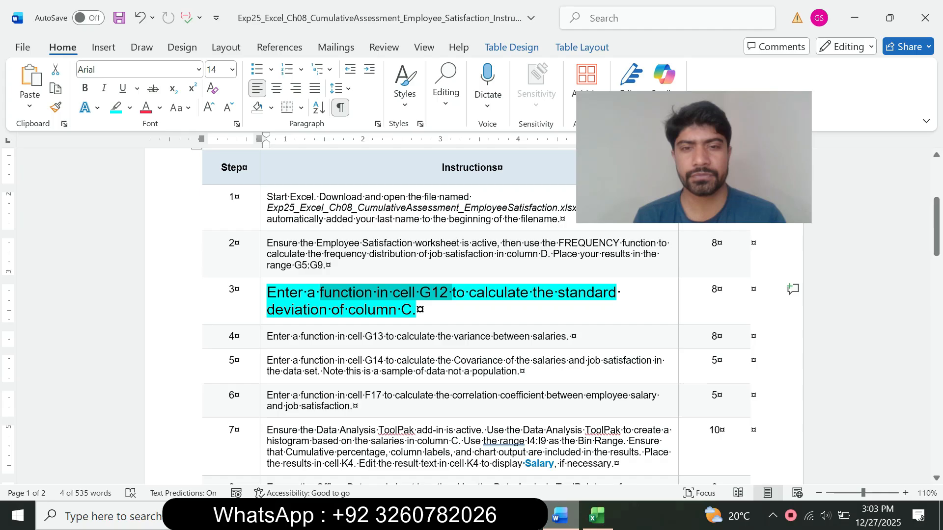
left_click(560, 516)
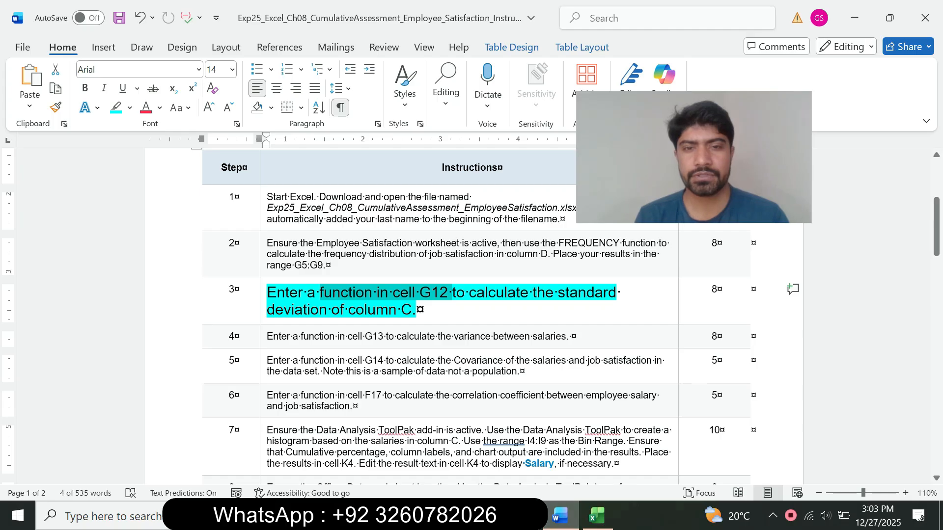
left_click(597, 516)
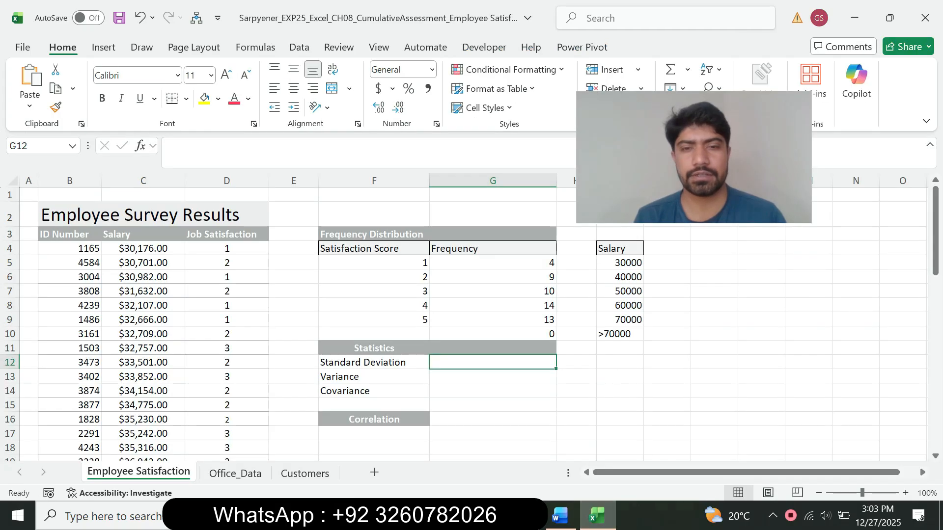
type("=")
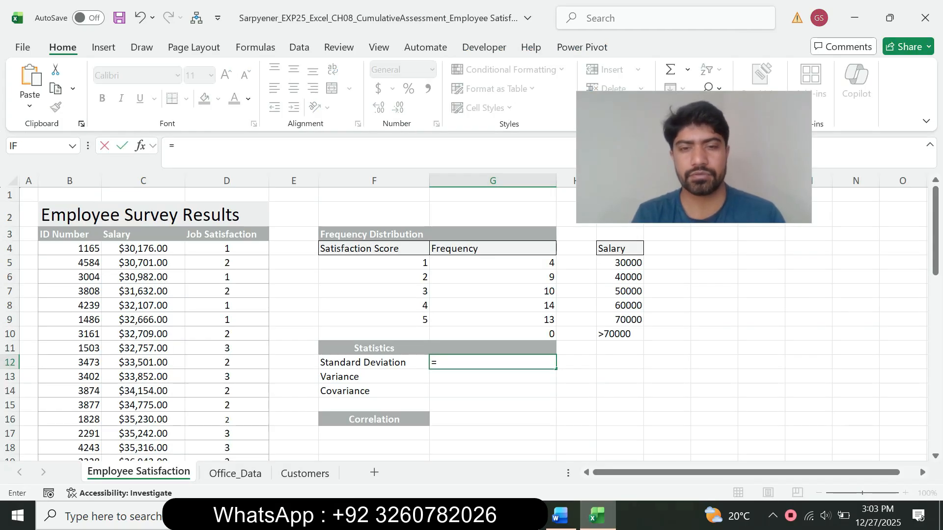
type("st")
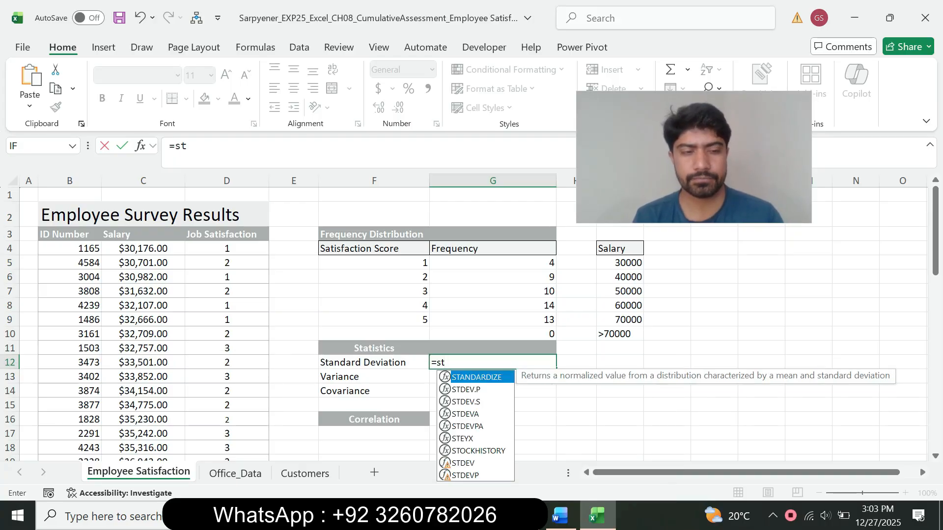
key("Down")
key("Down")
key("Tab")
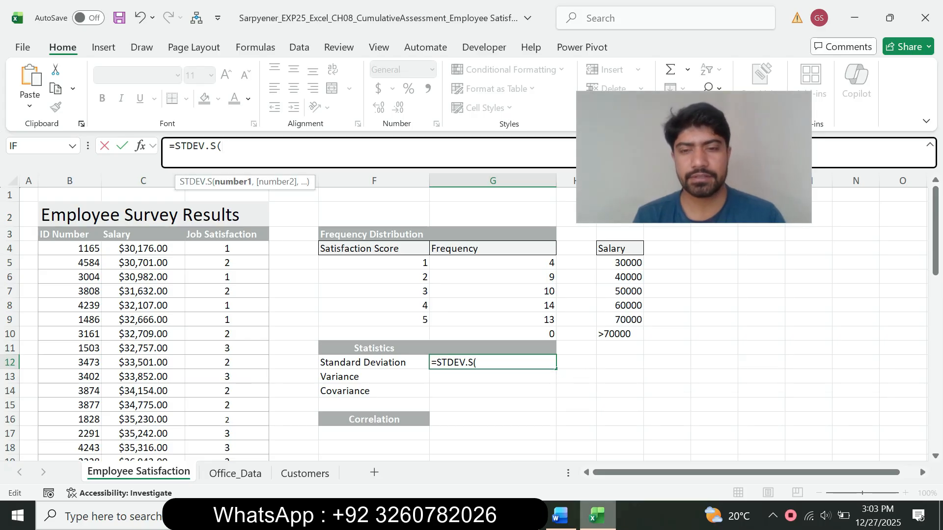
left_click(560, 516)
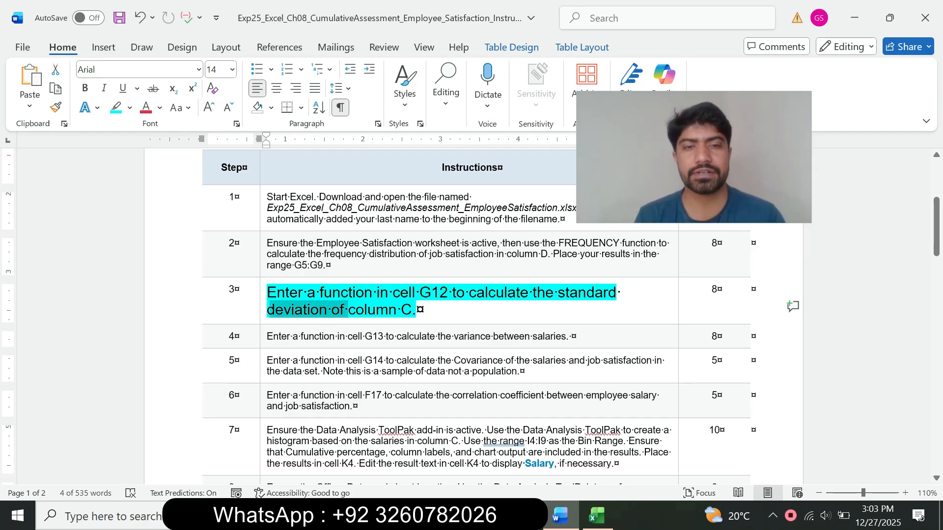
left_click(597, 516)
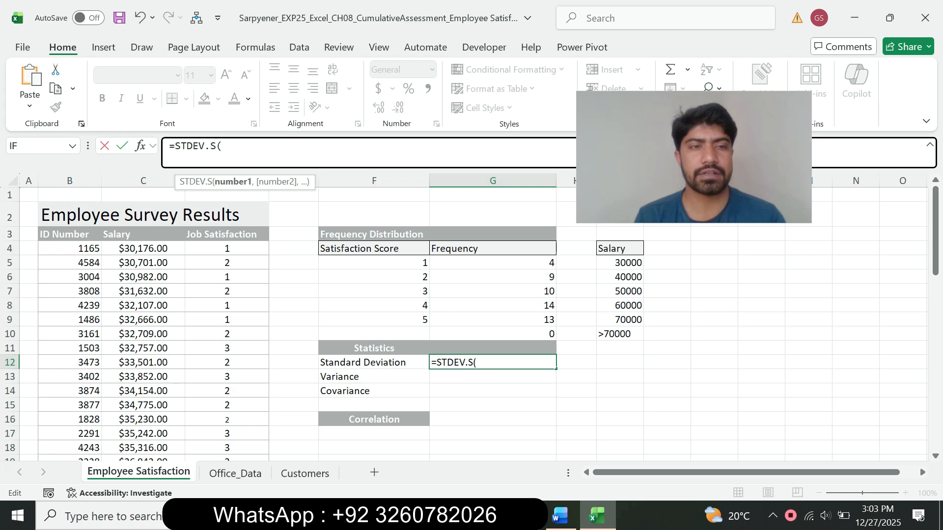
left_click_drag(172, 248, 181, 428)
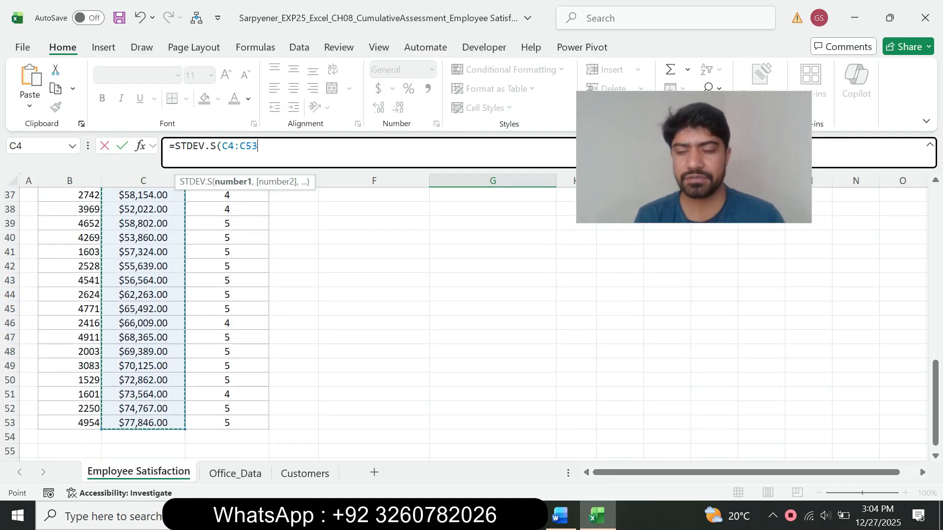
key("Escape")
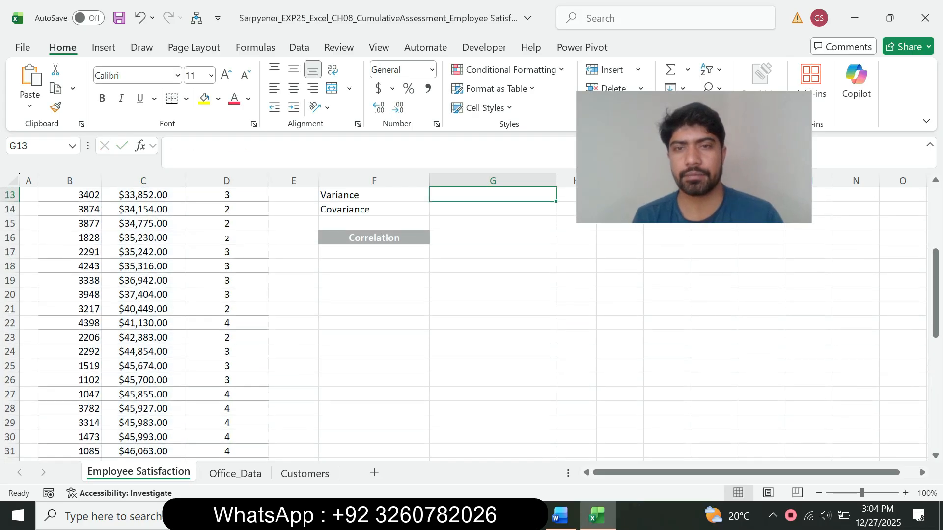
scroll(472, 319, "up", 4)
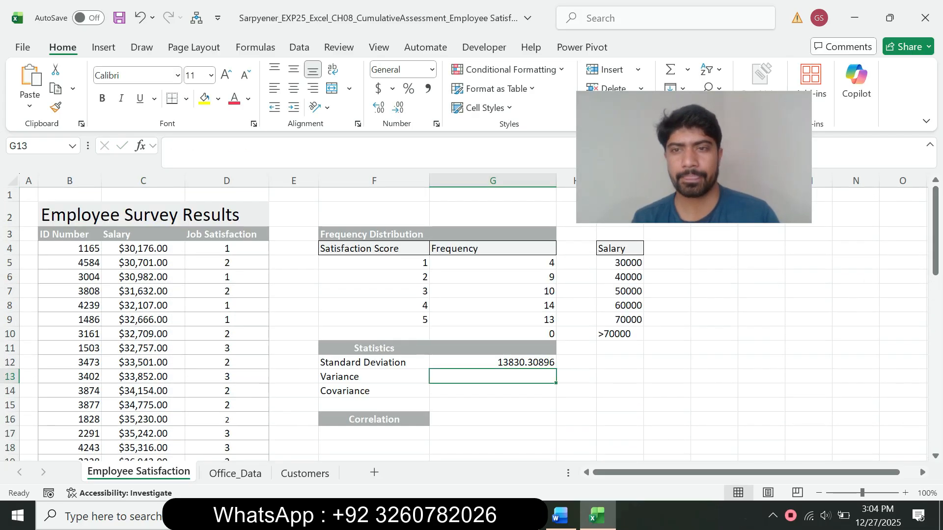
- Switch to the Word instructions, set the step 3 text to 9 pt and remove its highlight colour
left_click(560, 516)
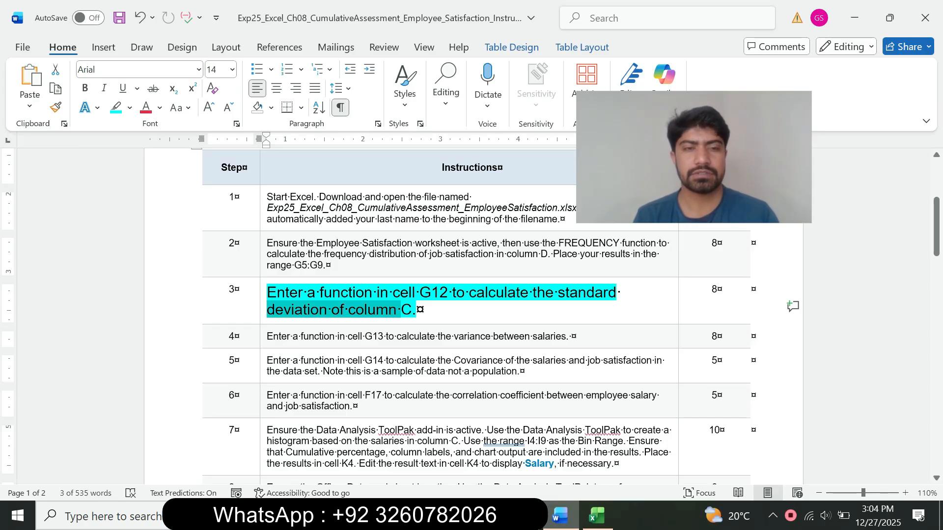
triple_click(344, 301)
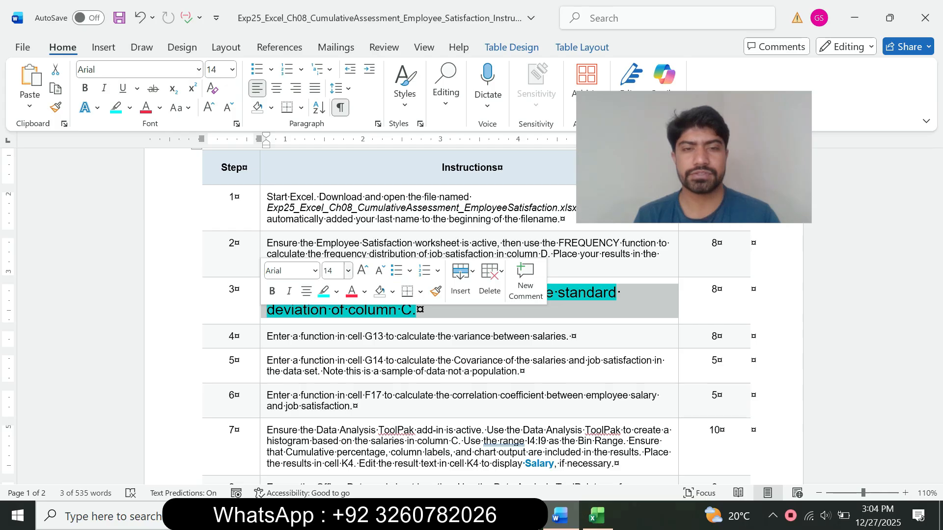
left_click(349, 271)
left_click(337, 28)
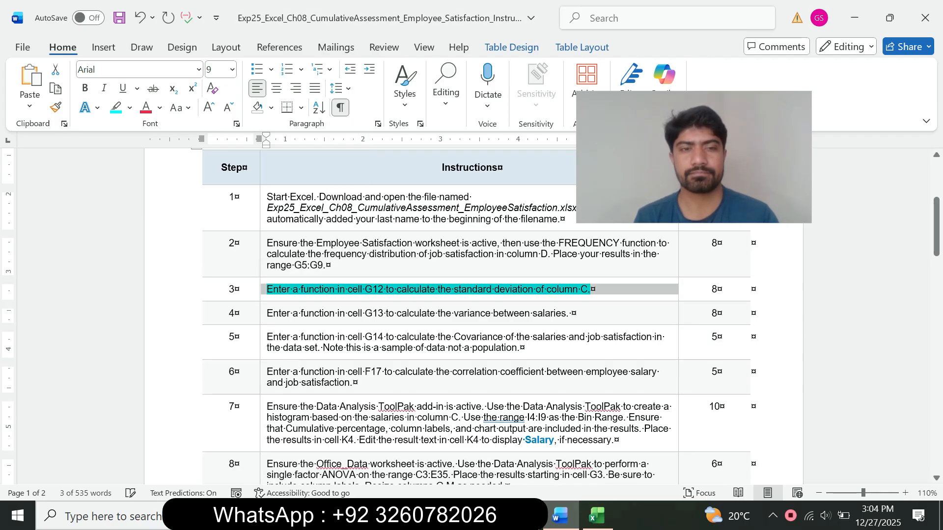
left_click(130, 108)
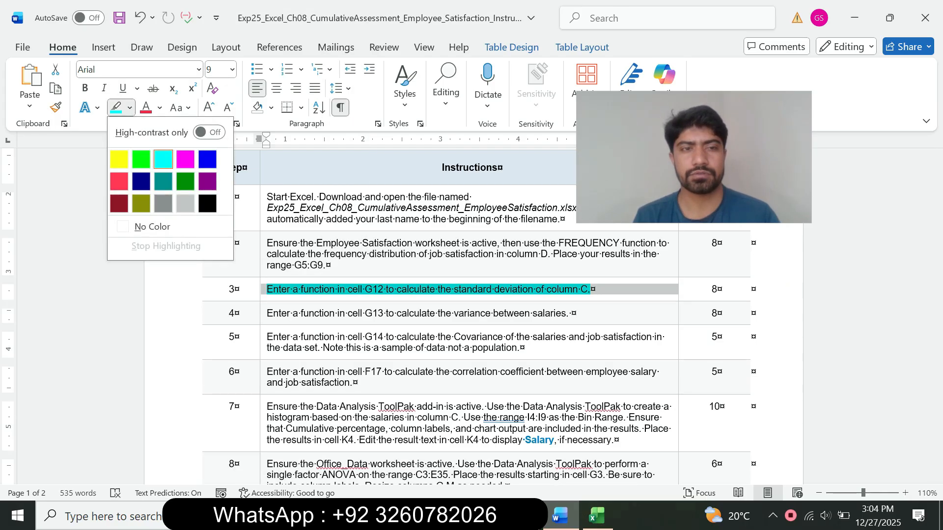
key("Escape")
- Set the step 4 instruction text to 14 pt, highlight it in turquoise and read it
triple_click(343, 313)
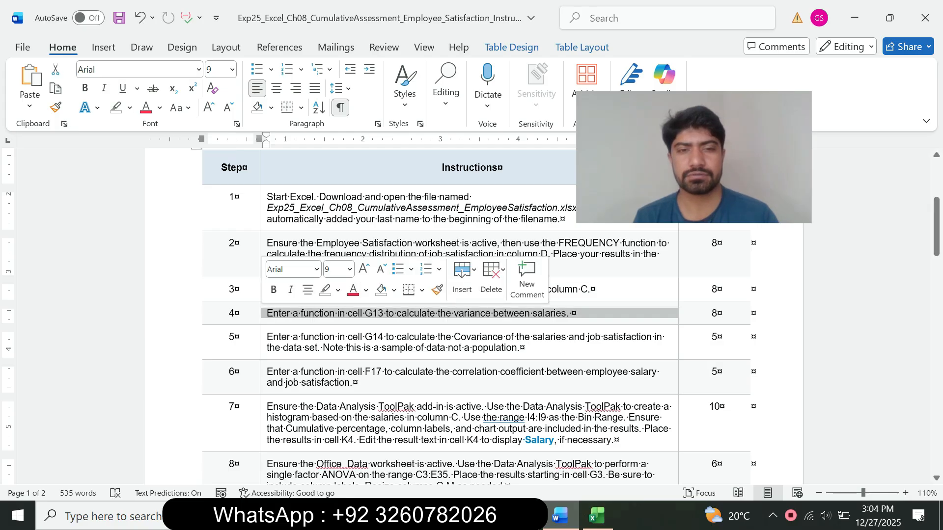
left_click(349, 269)
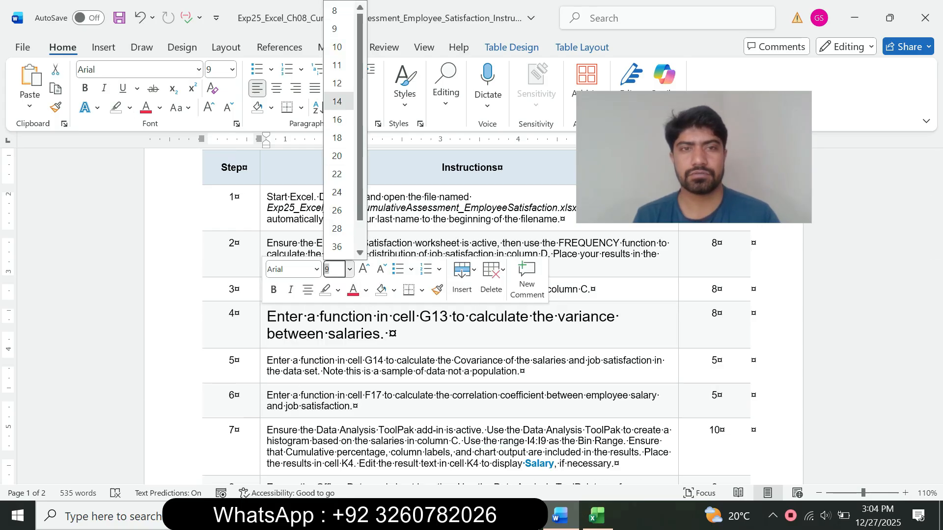
left_click(337, 102)
left_click(130, 108)
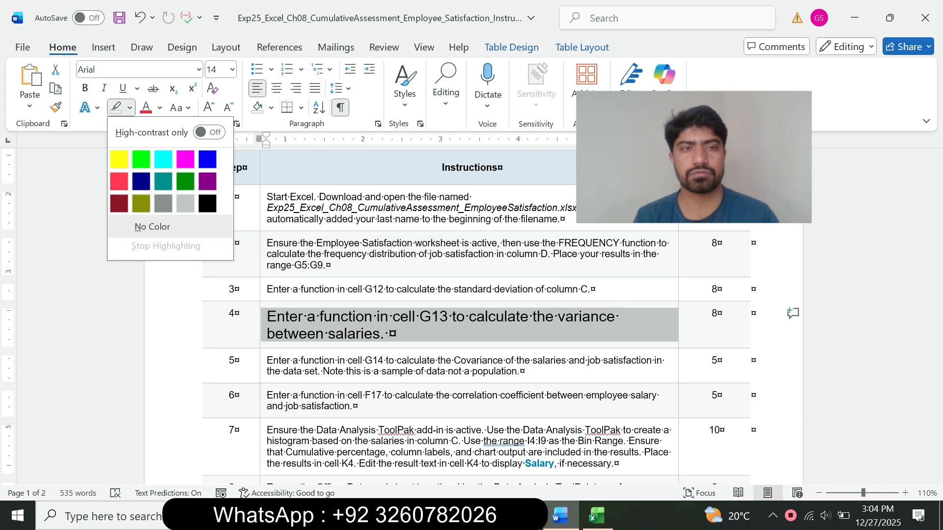
left_click(163, 159)
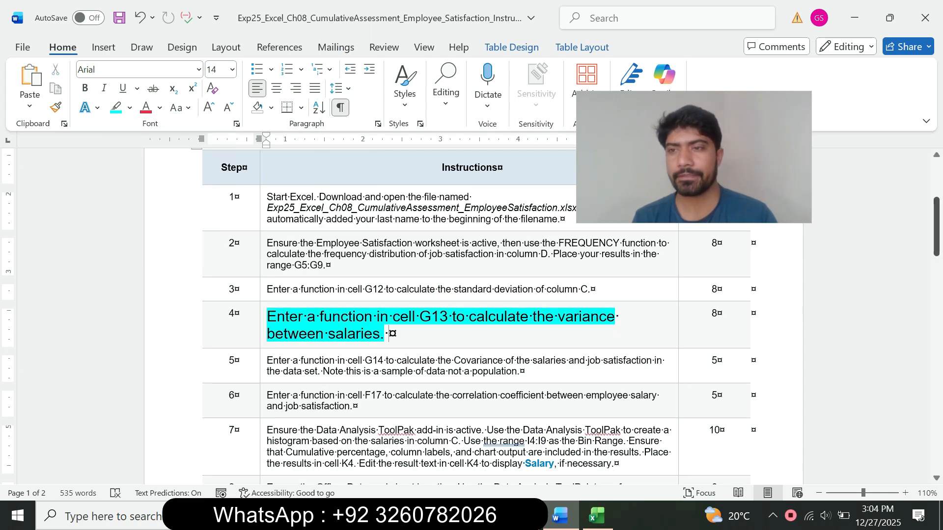
scroll(388, 334, "down", 1)
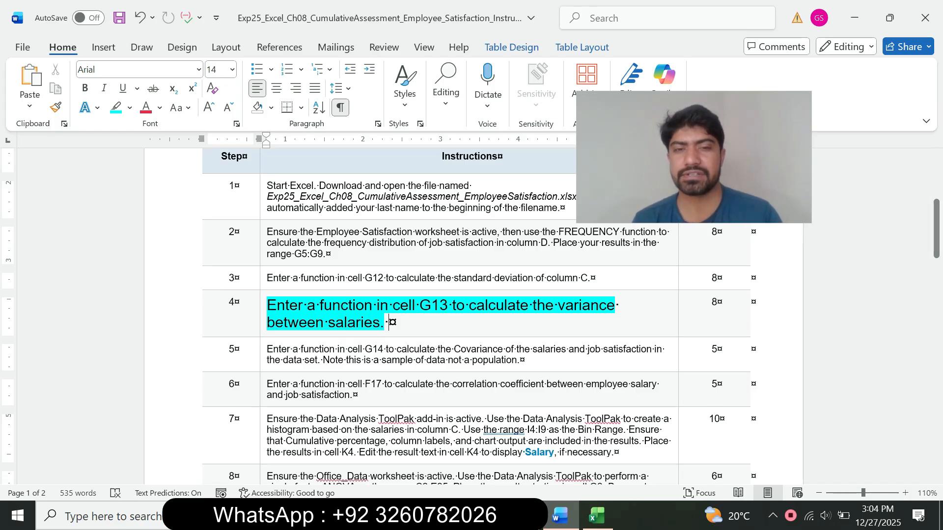
left_click_drag(310, 305, 388, 323)
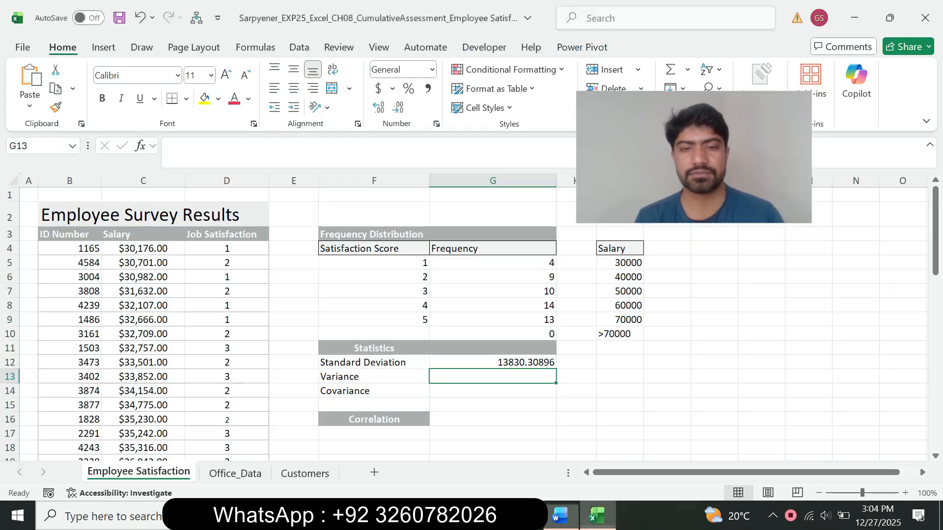
- Check the step 4 instruction in Word, switch to Excel and start a VAR.S function in cell G13 of the Employee Satisfaction worksheet
left_click(597, 516)
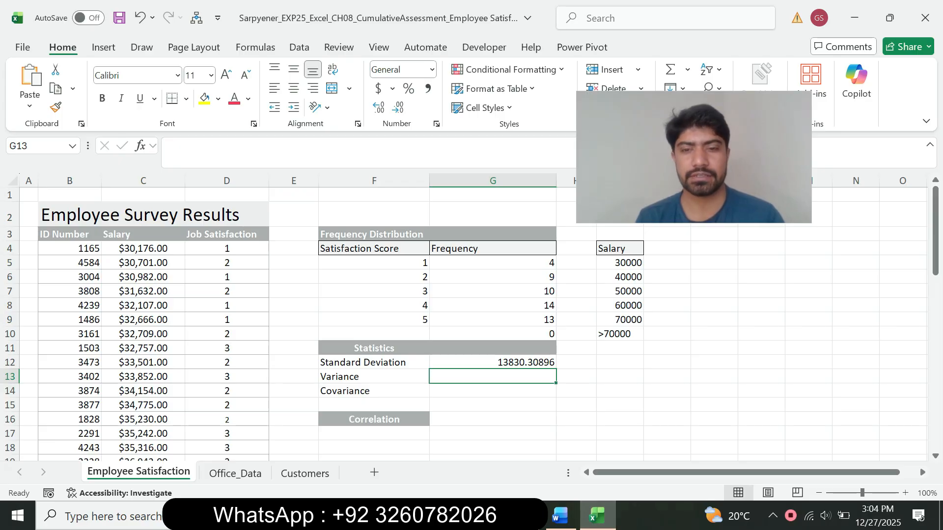
left_click(560, 516)
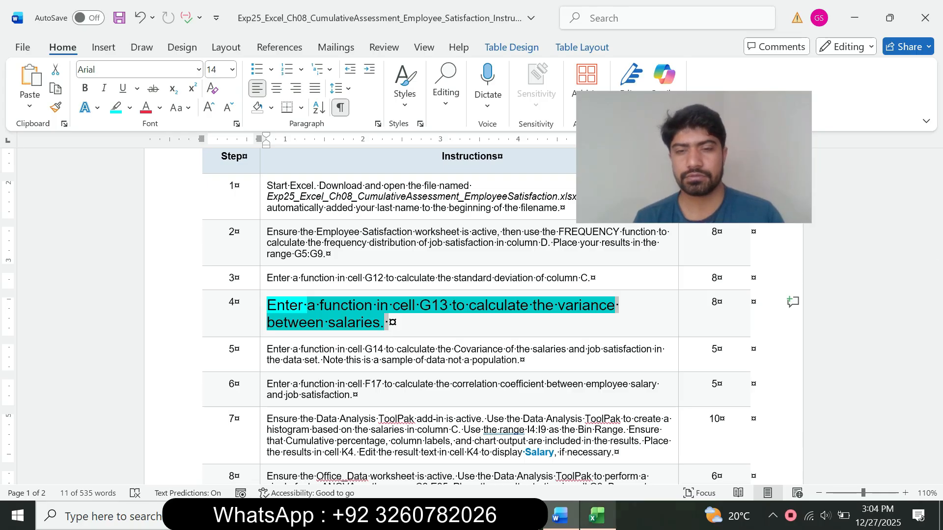
left_click(597, 516)
type("=")
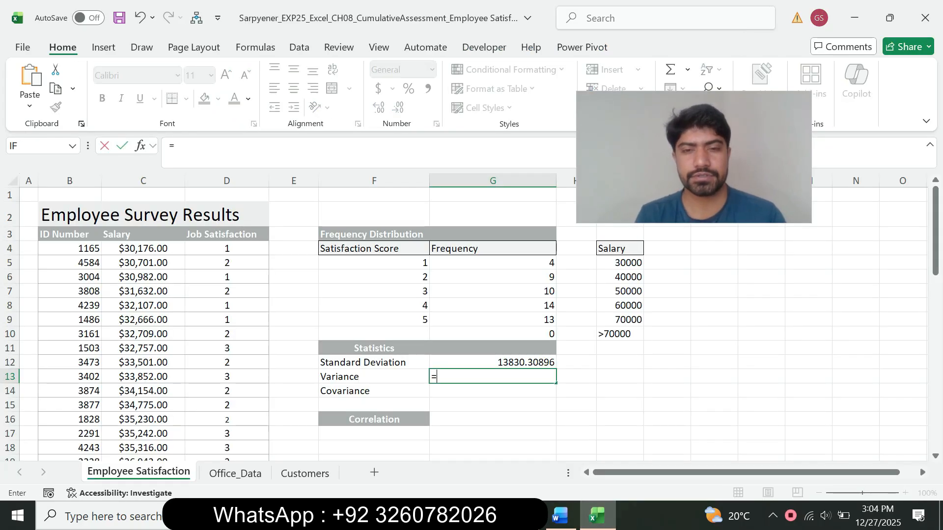
type("var")
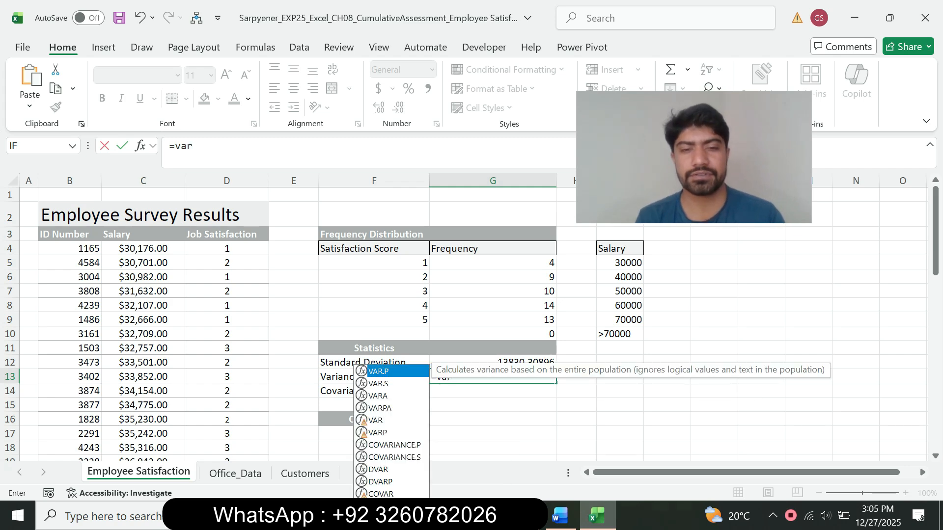
key("Down")
key("Tab")
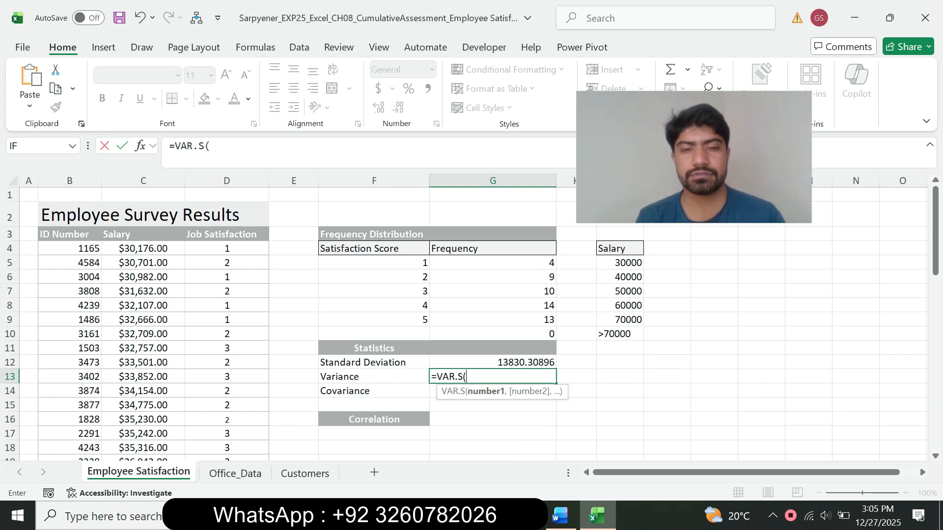
left_click(344, 150)
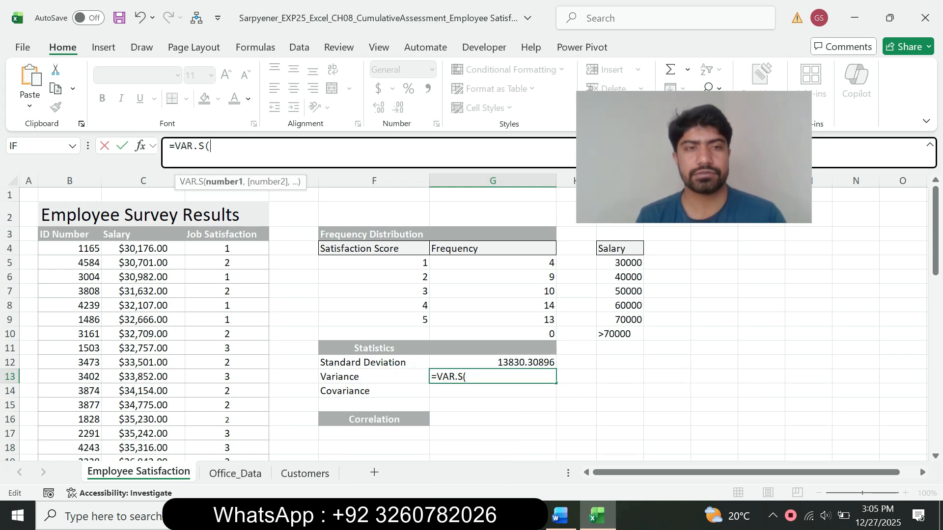
- Recheck the step 4 instruction in Word, complete the G13 formula in Excel as =VAR.S(C4:C53) and select the cell to review it
left_click(560, 516)
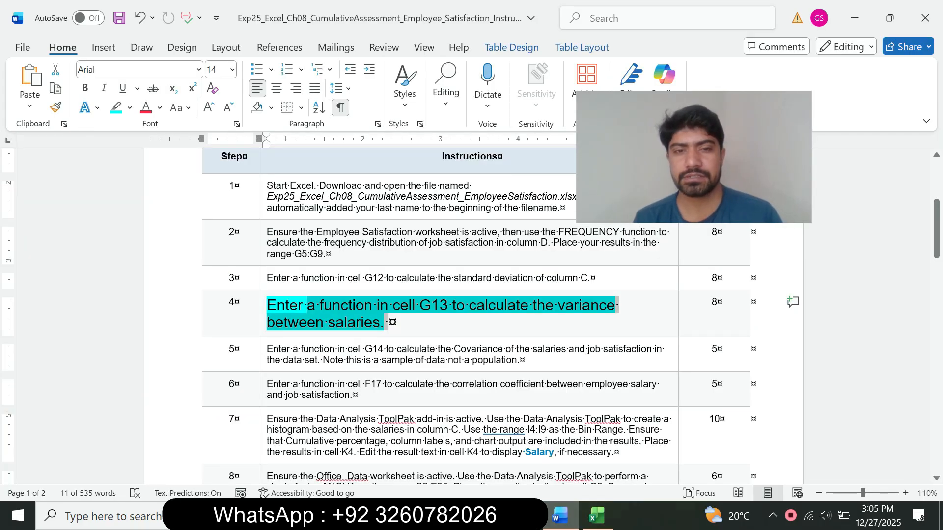
left_click(596, 516)
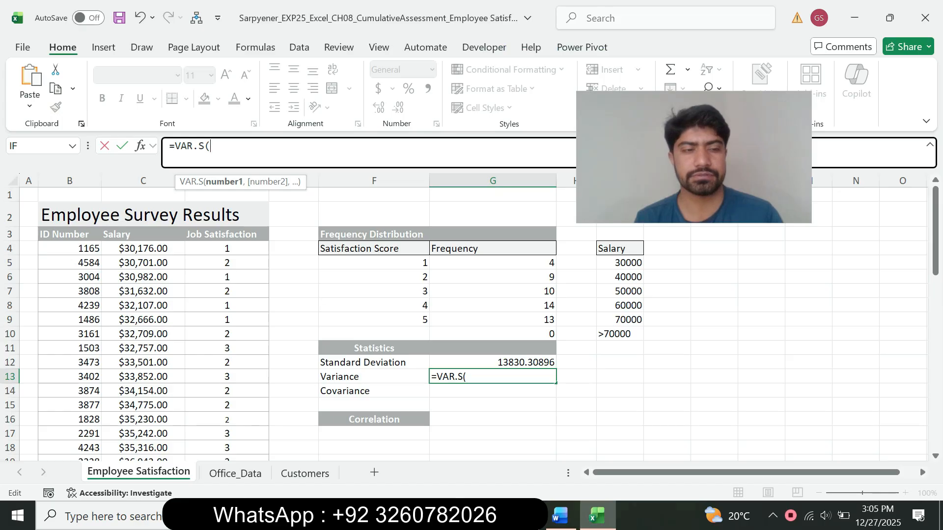
left_click_drag(172, 248, 179, 437)
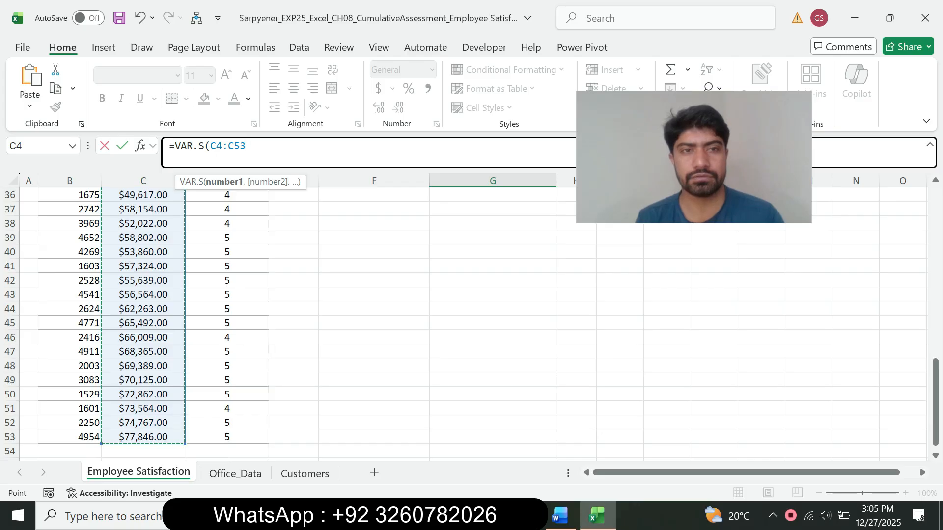
type(")")
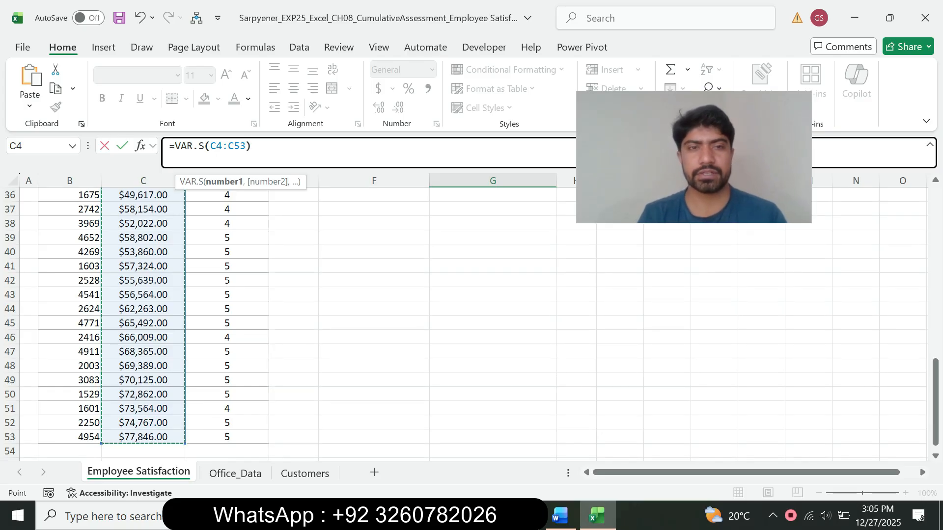
key("Return")
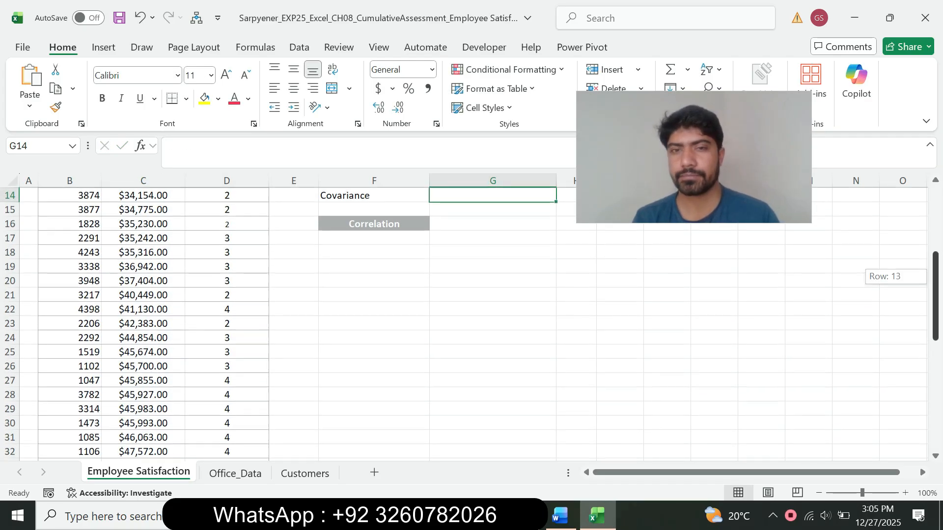
left_click_drag(935, 276, 936, 211)
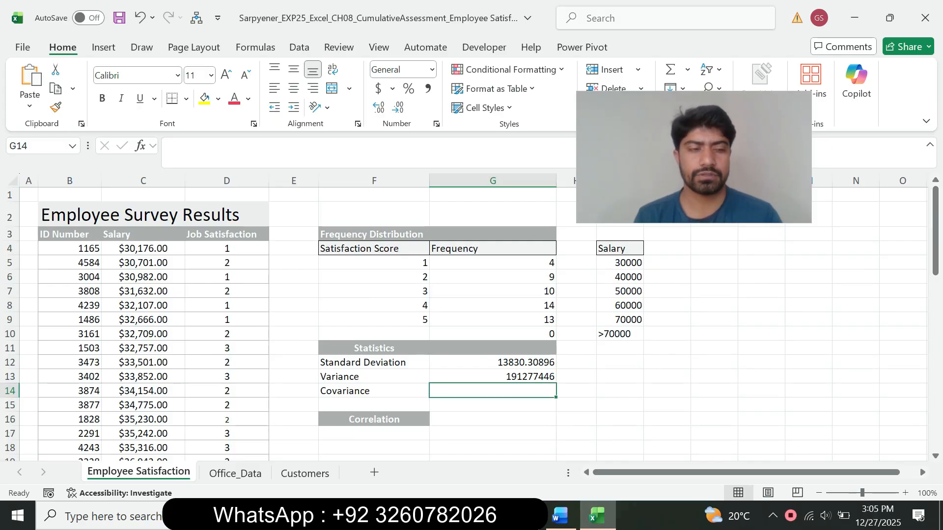
left_click(493, 377)
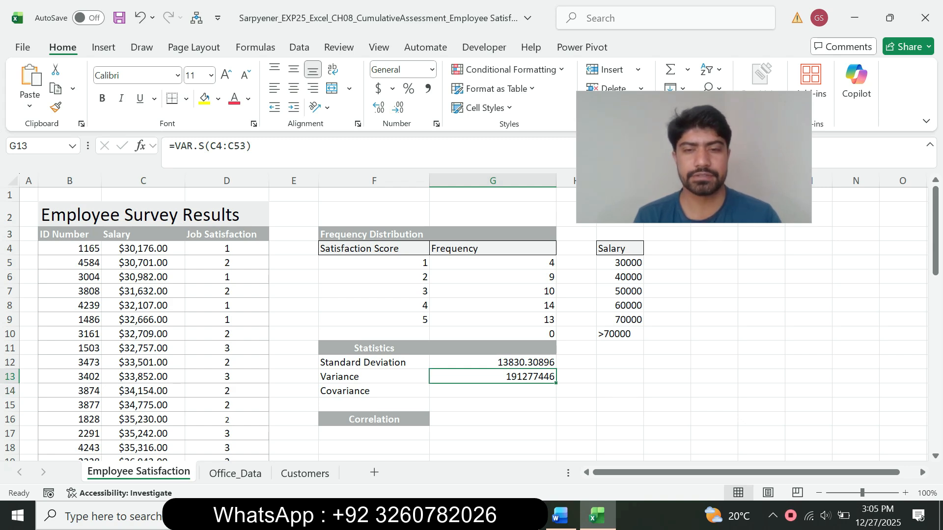
- Switch to the Word instructions, set the step 4 text to 9 pt and remove its highlight colour
left_click(560, 516)
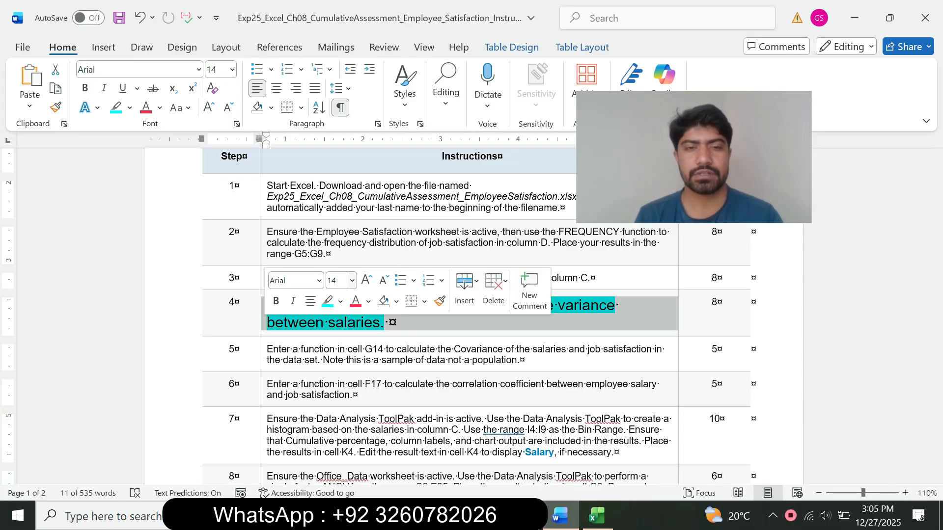
left_click(352, 280)
left_click(337, 28)
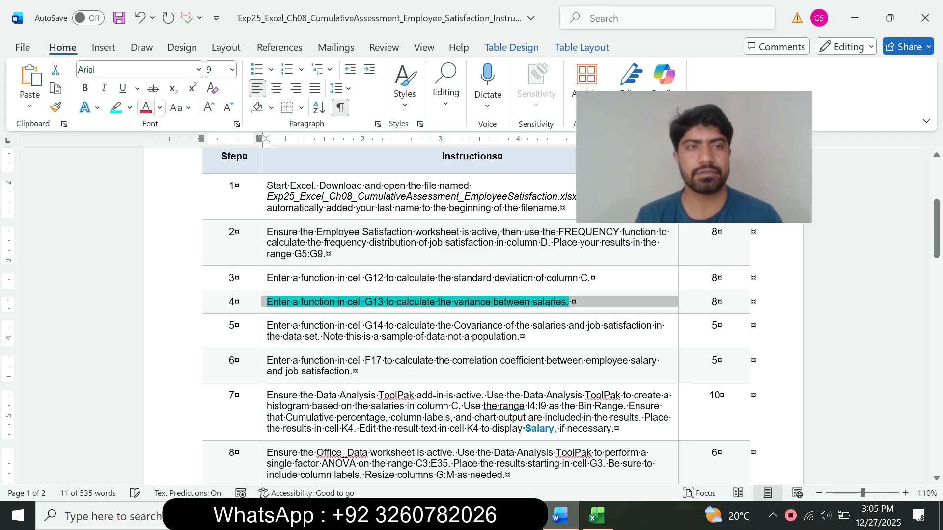
left_click(130, 108)
left_click(147, 226)
left_click(571, 303)
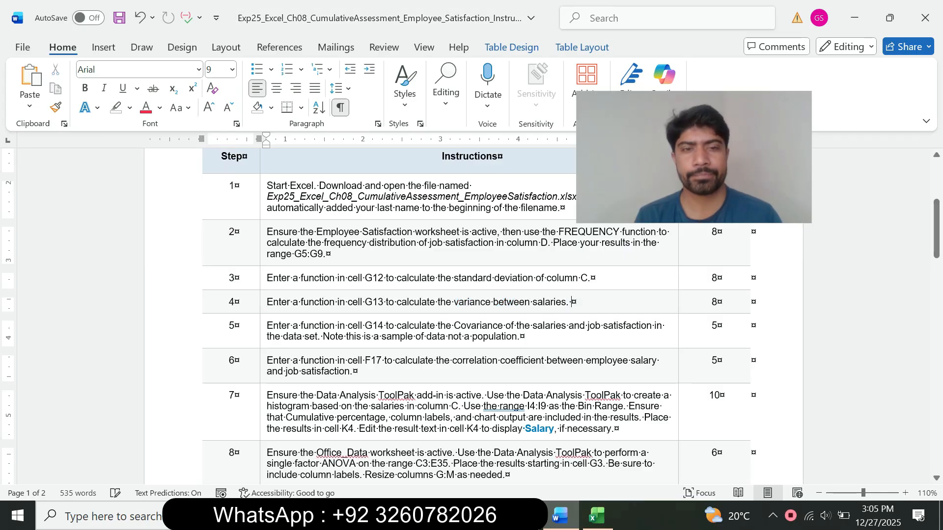
- Set the step 5 instruction text to 14 pt and highlight it in turquoise
left_click(263, 330)
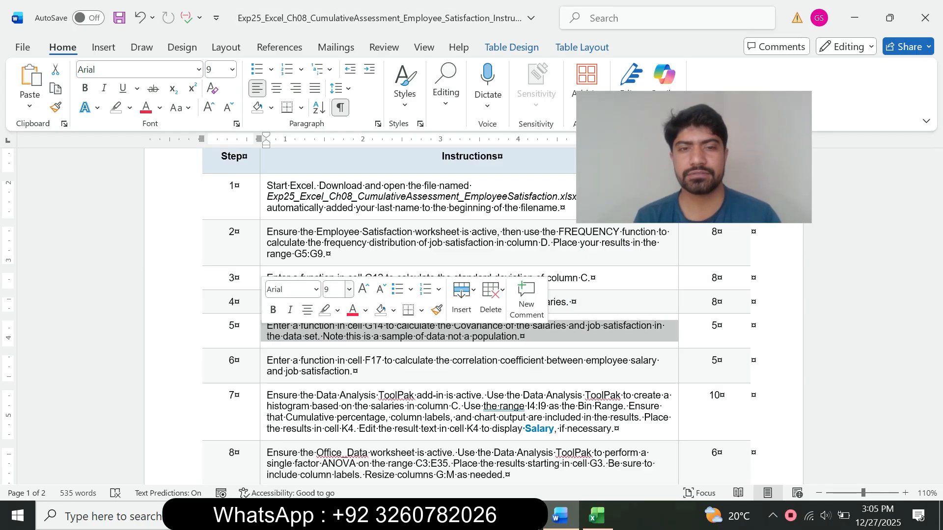
left_click(349, 290)
left_click(336, 101)
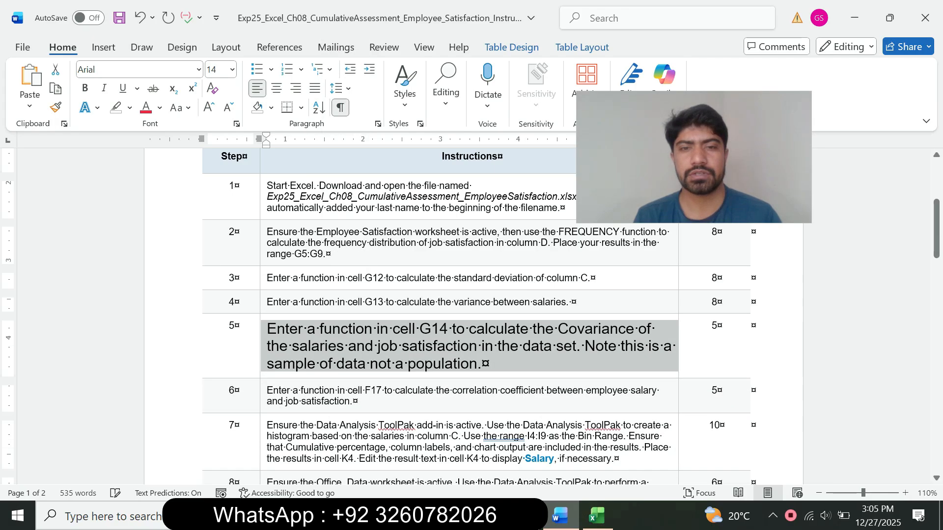
left_click(130, 108)
left_click(167, 155)
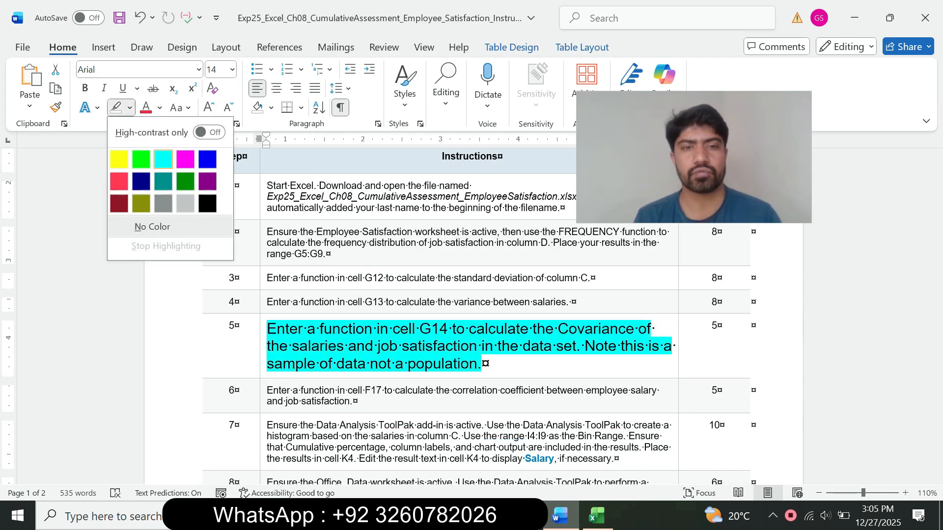
- Increase the height of the step 4 table row, then select the step 5 instruction and read it
left_click_drag(268, 314, 268, 339)
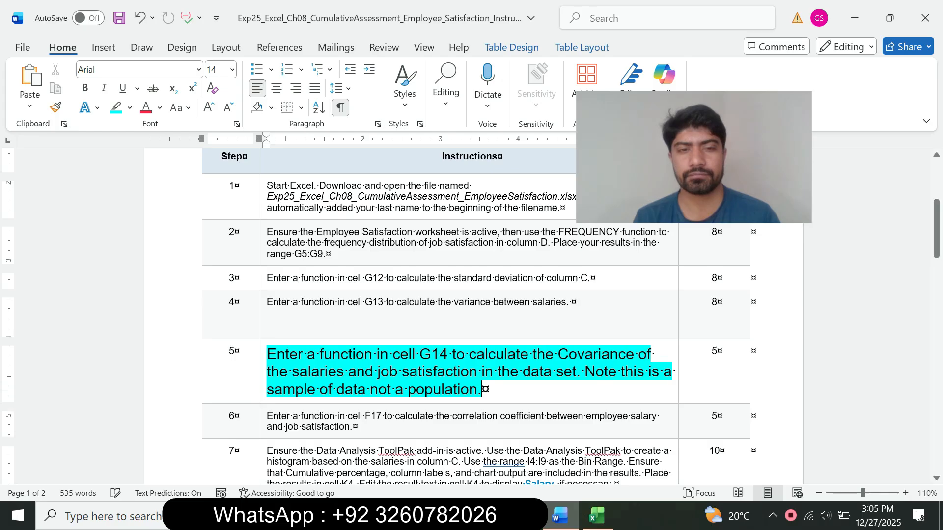
left_click(263, 356)
left_click_drag(937, 229, 937, 241)
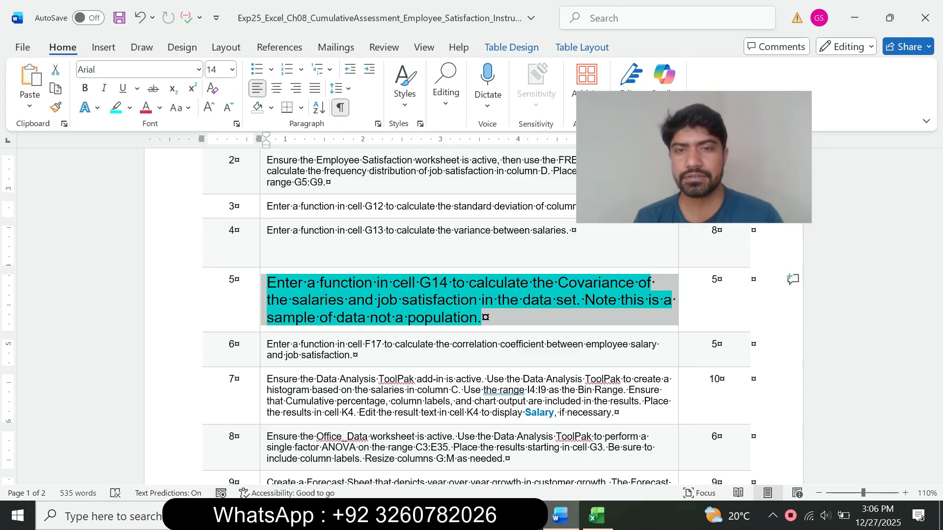
- Select cell G14 in Excel and return to Word to reread the covariance requirement in step 5
left_click(597, 516)
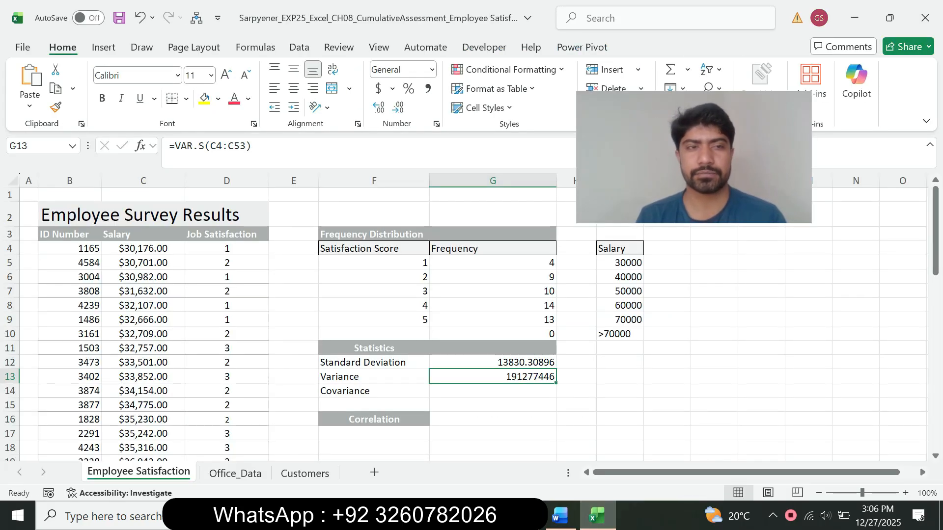
key("Down")
key("alt+Tab")
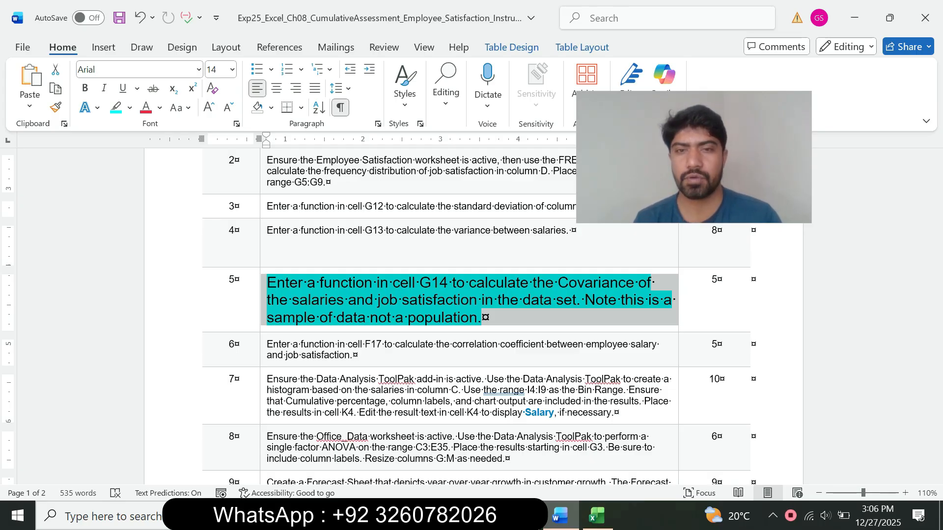
left_click(364, 301)
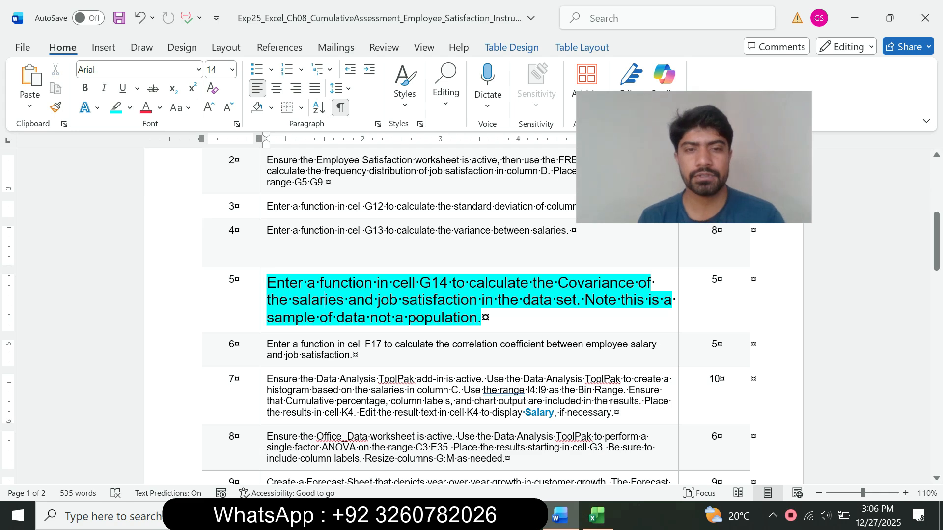
left_click_drag(348, 300, 452, 282)
- Switch to Excel and start a COVARIANCE.S function in cell G14, checking it against the step 5 instruction in Word
left_click(598, 516)
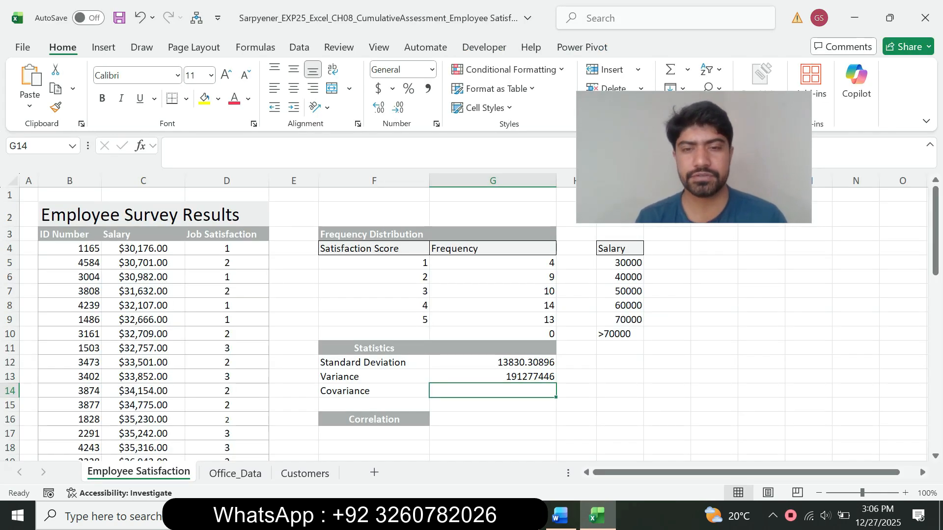
type("=")
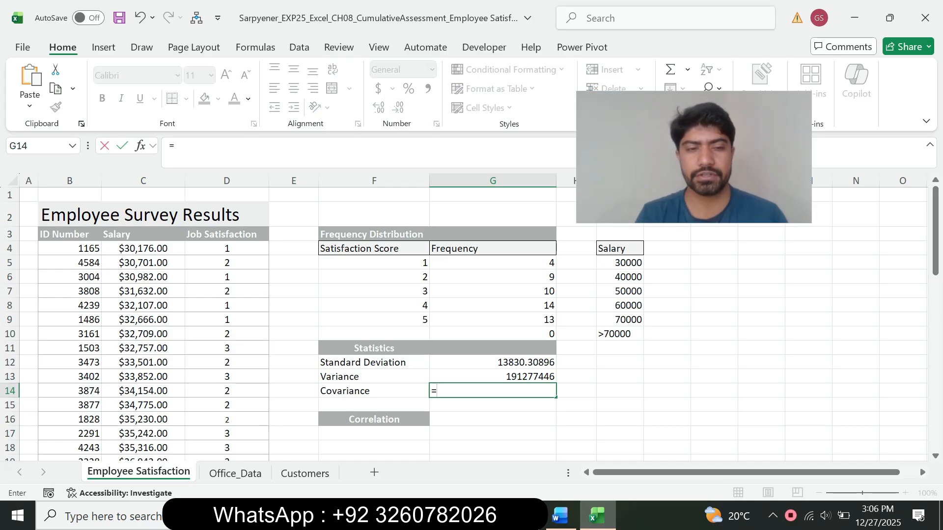
key("alt+Tab")
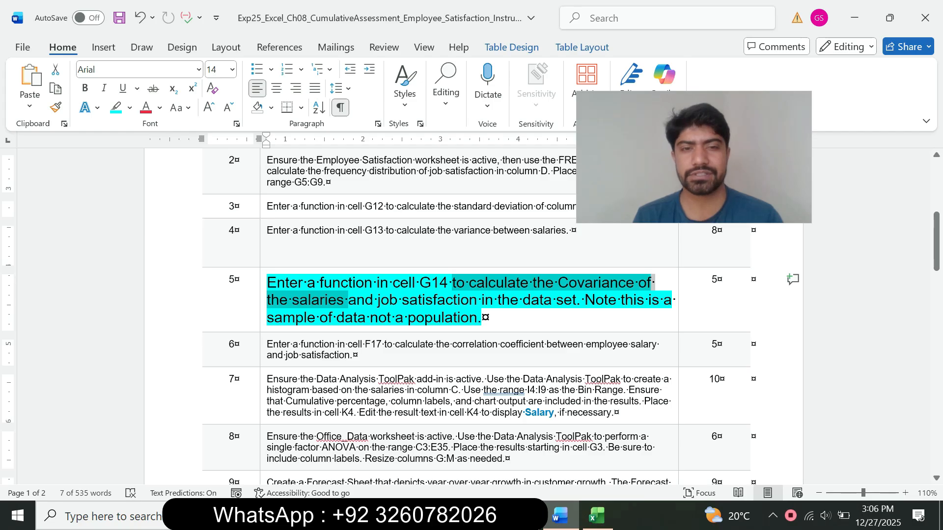
key("alt+Tab")
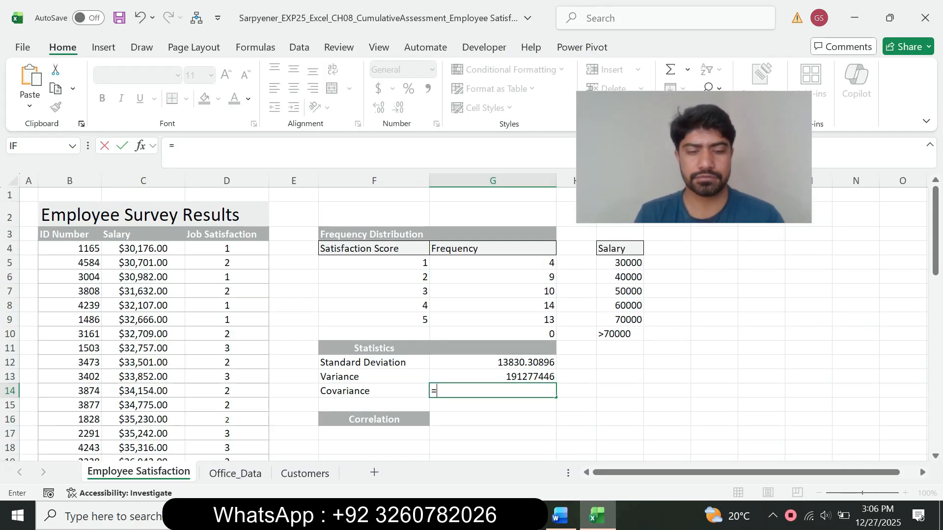
type("cov")
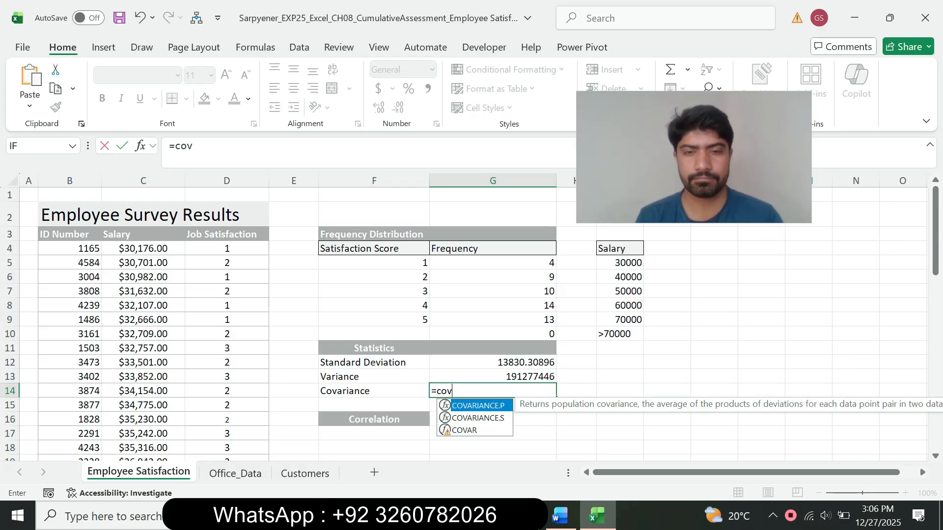
key("Down")
key("Tab")
left_click(252, 146)
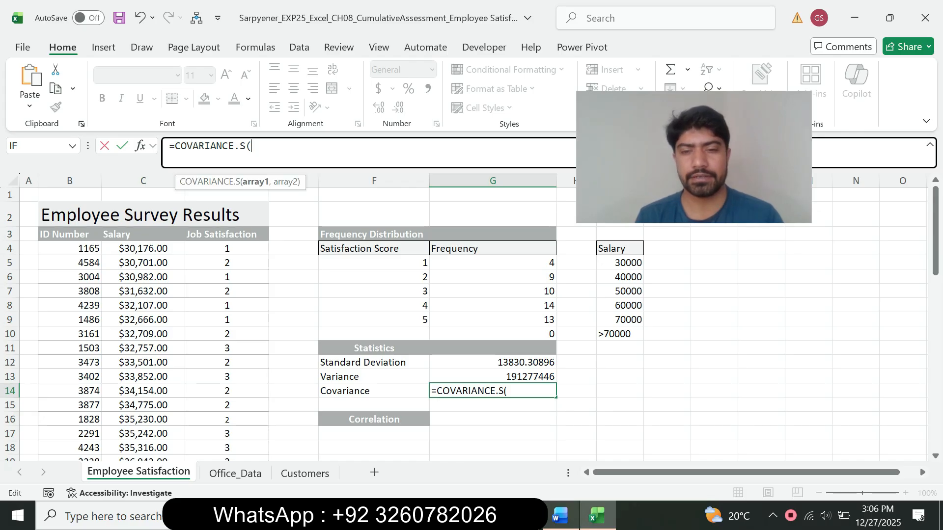
- Check step 5 in Word, then complete the COVARIANCE.S function in Excel cell G14 with salaries C4:C53 and job satisfaction D4:D53
left_click(560, 516)
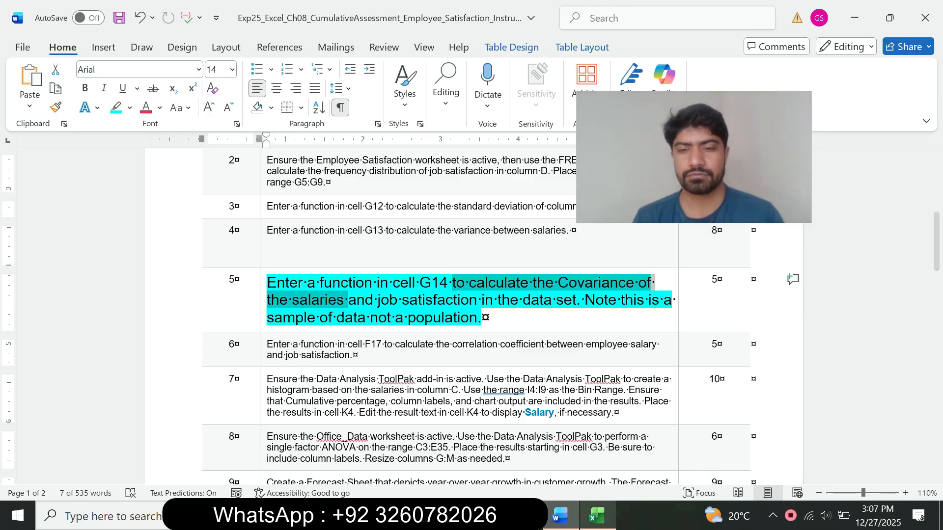
left_click(597, 515)
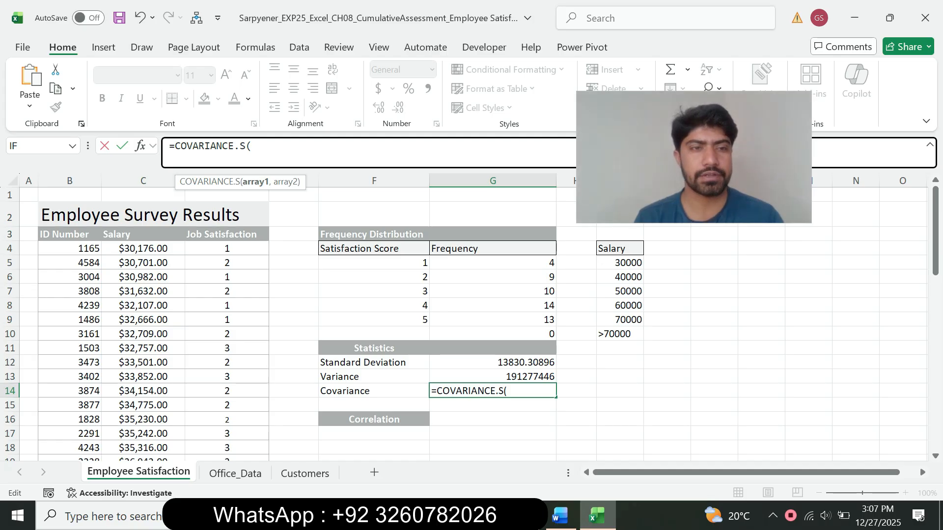
mouse_move(142, 249)
left_mouse_down()
mouse_move(143, 450)
mouse_move(143, 265)
left_mouse_up()
type(",")
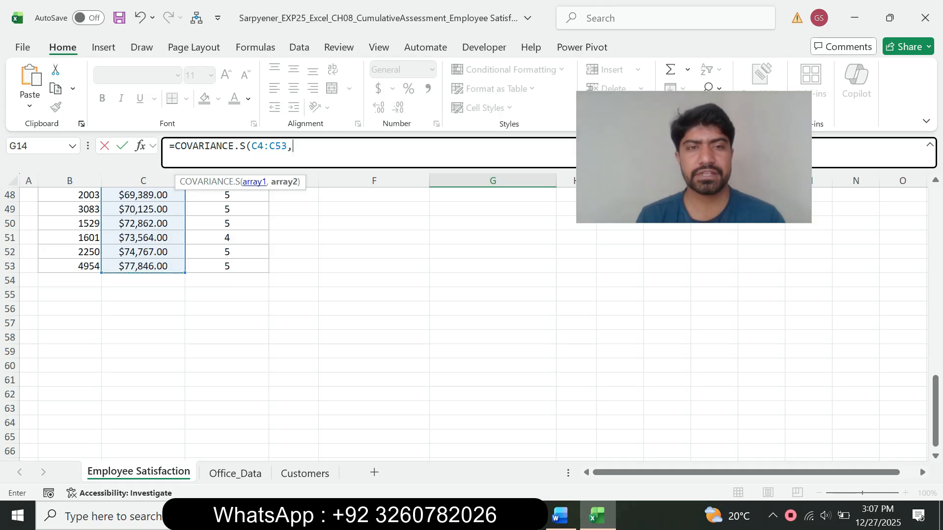
left_click_drag(936, 411, 936, 221)
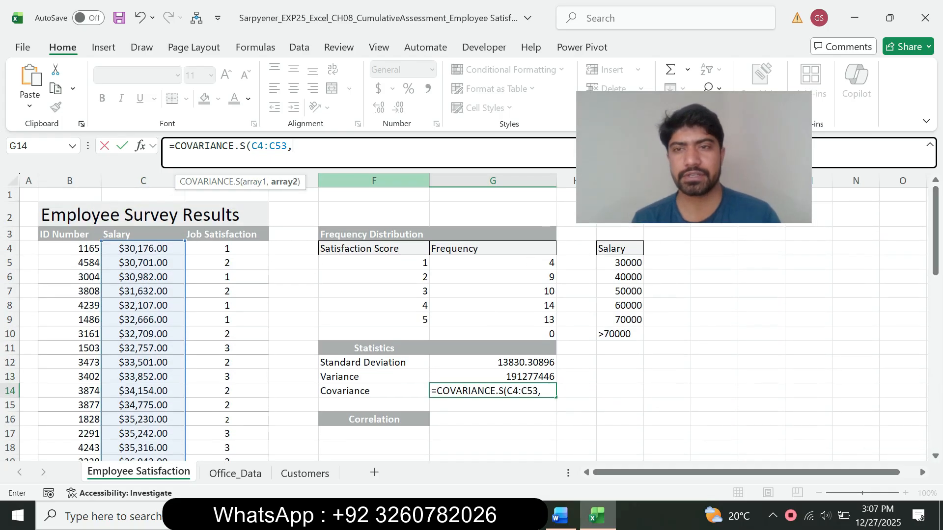
left_click_drag(228, 248, 241, 437)
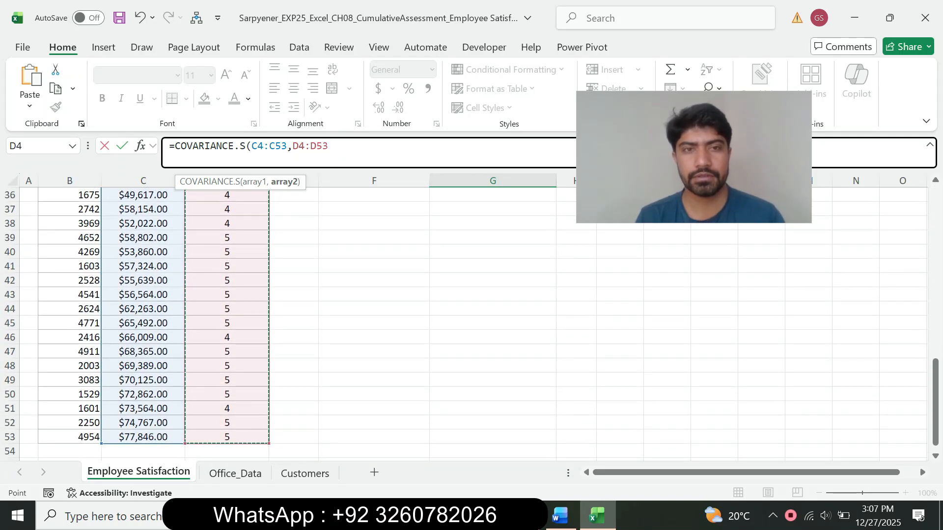
type(")")
key("Escape")
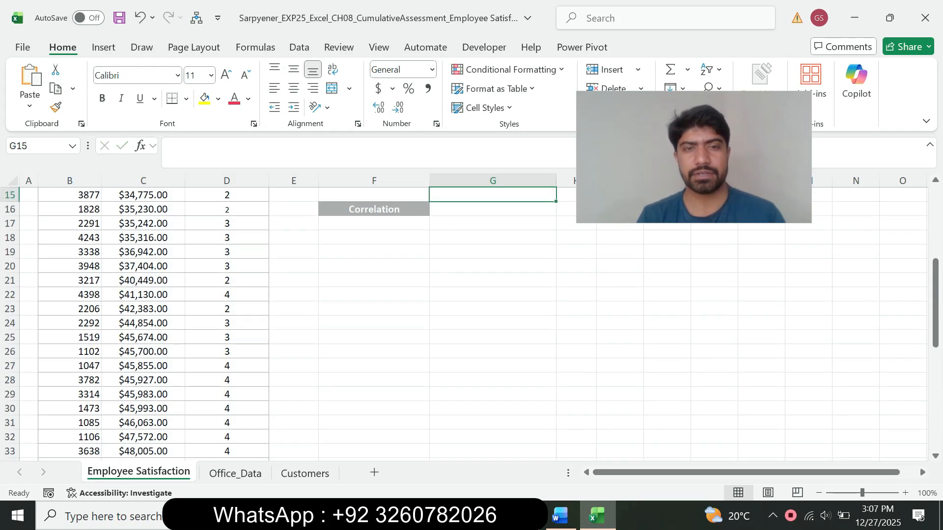
scroll(472, 325, "up", 5)
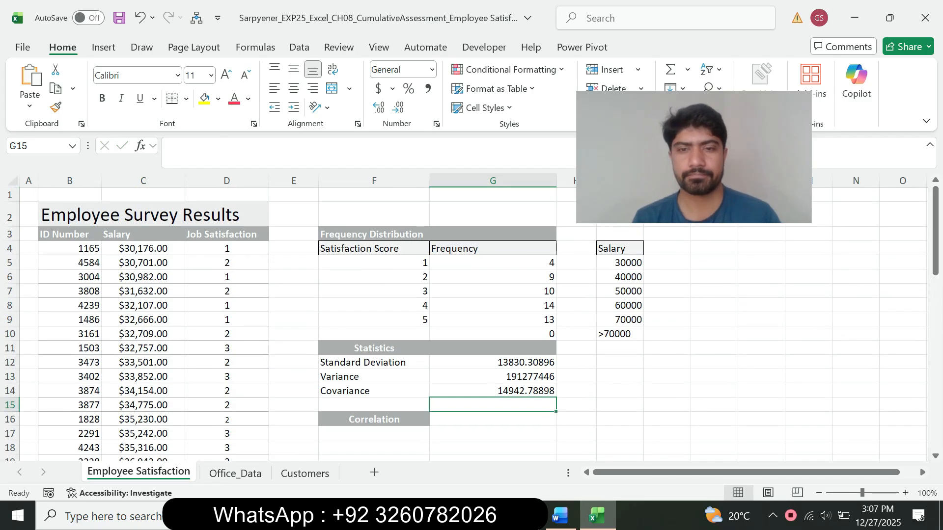
- Switch to Word, set the step 5 instruction text back to 9 pt and remove its highlight
key("alt+Tab")
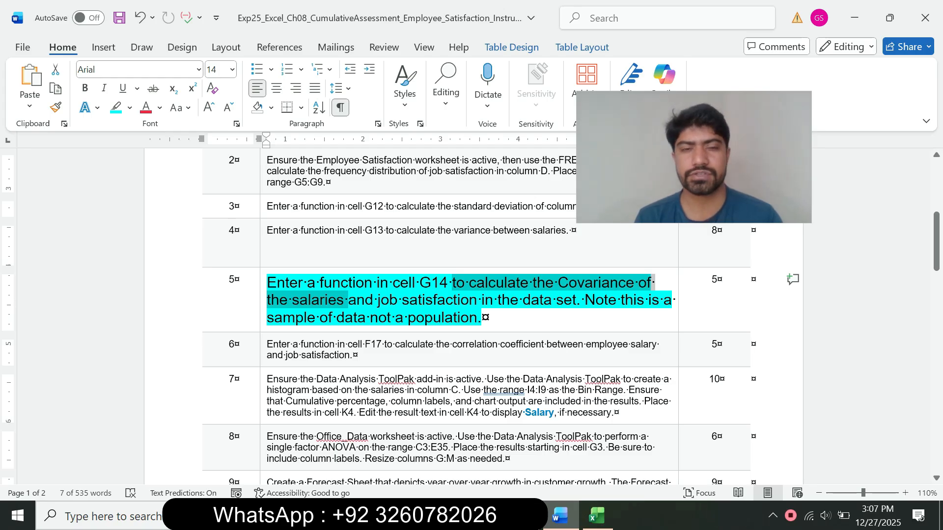
left_click(263, 299)
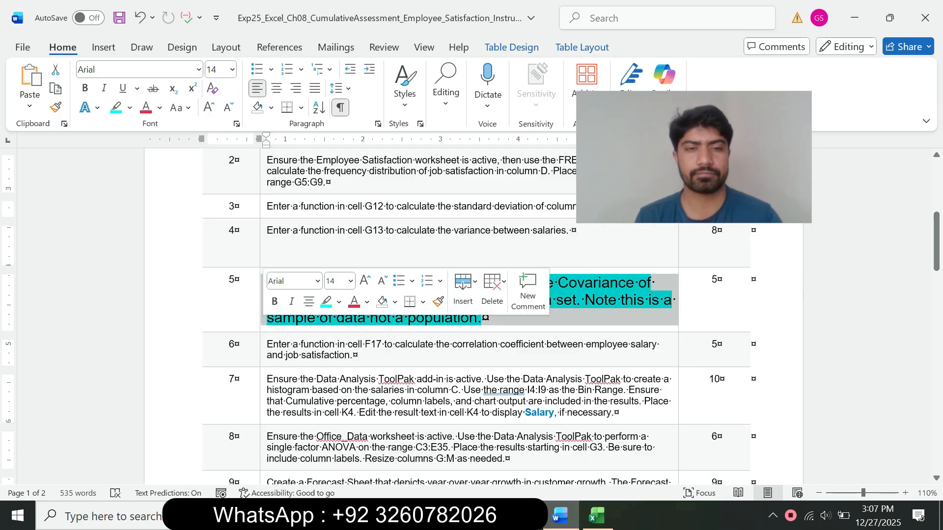
left_click(350, 281)
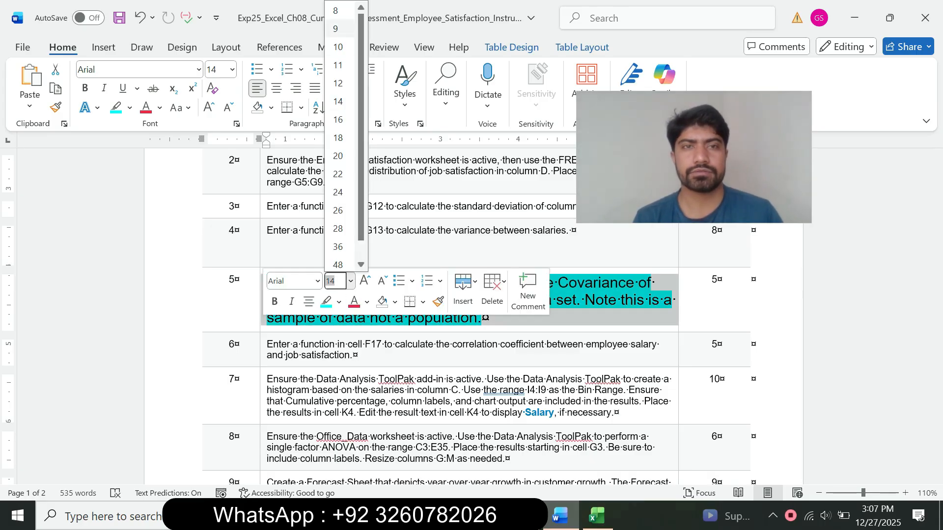
left_click(336, 28)
left_click(130, 108)
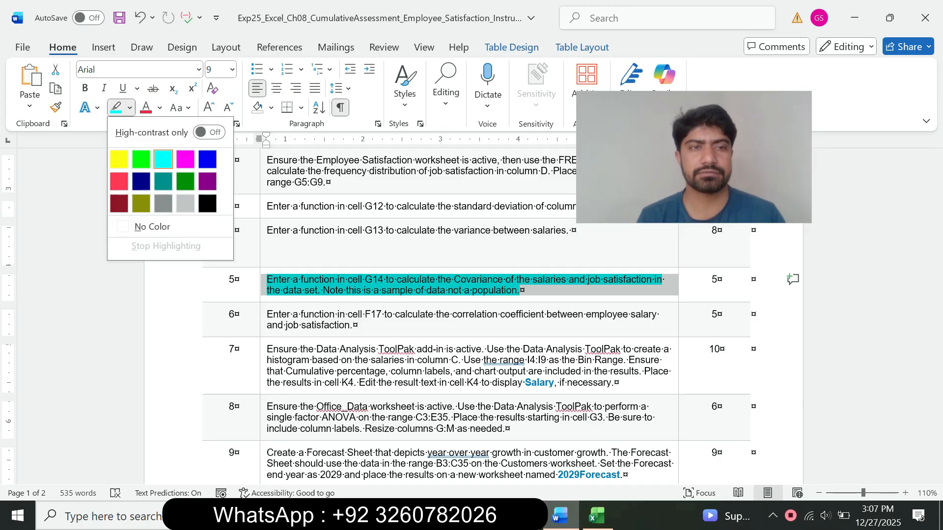
left_click(148, 226)
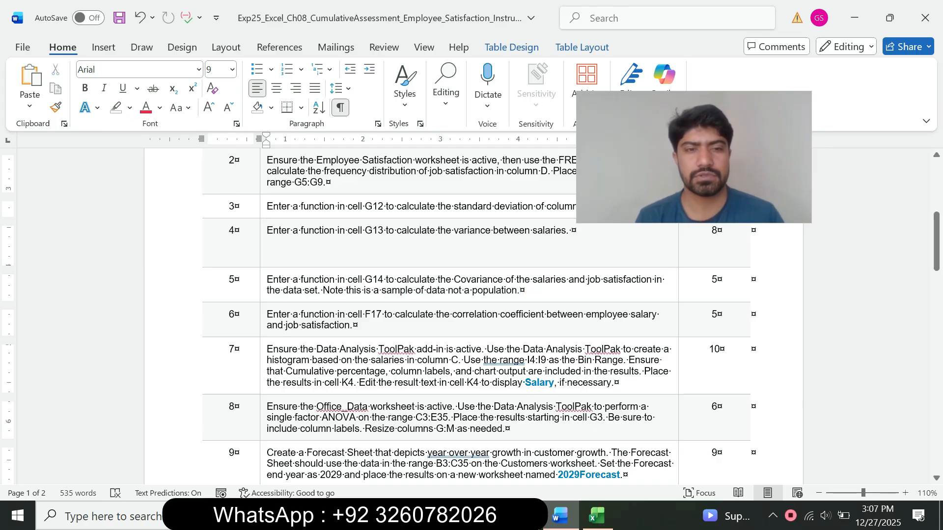
- Set the step 6 instruction text to 14 pt and highlight it in turquoise
left_click(263, 320)
left_click(353, 280)
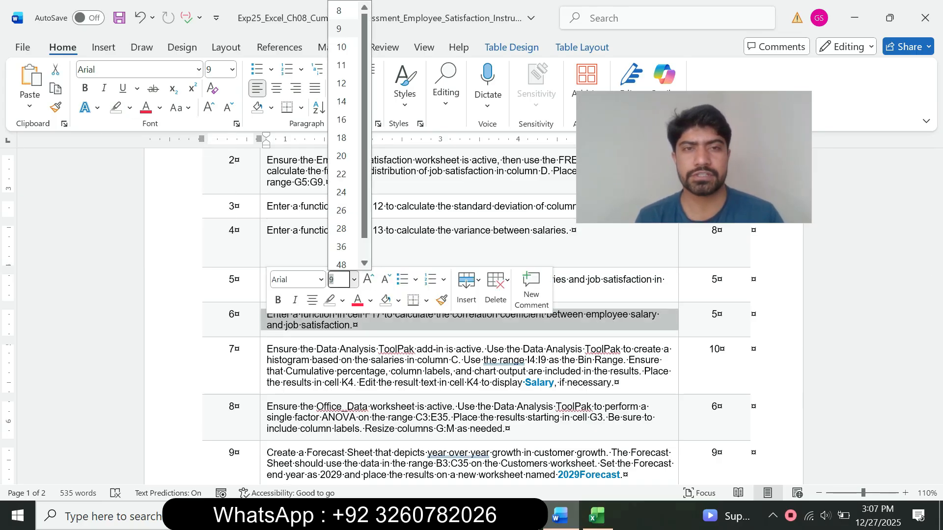
left_click(342, 102)
left_click(129, 107)
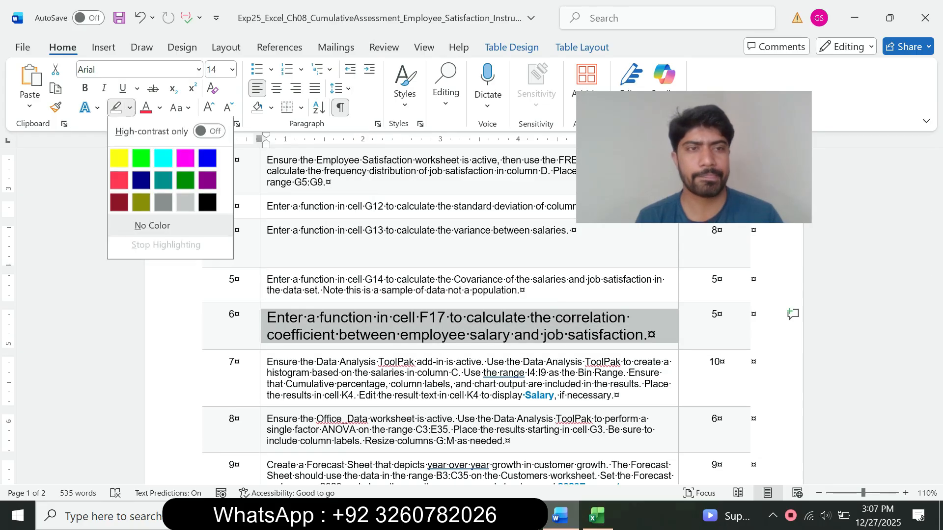
left_click(163, 158)
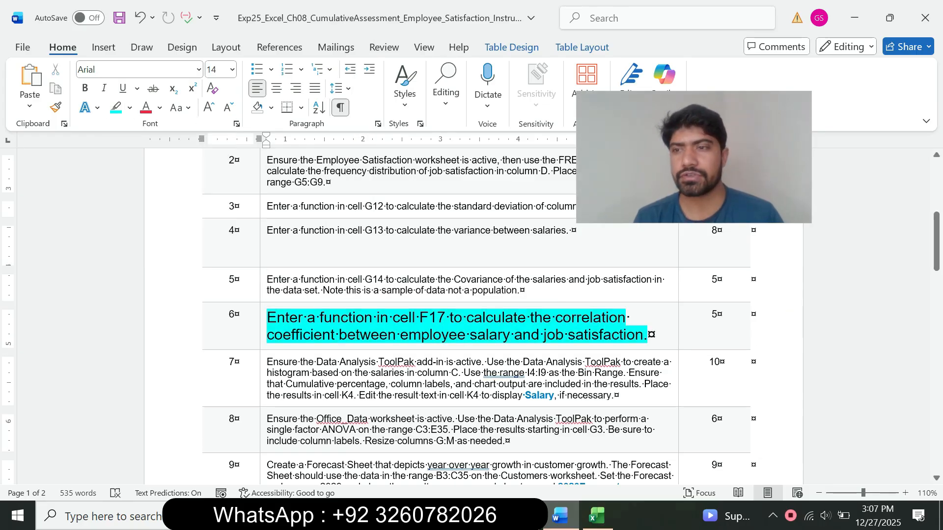
- Read the step 6 correlation instruction in Word, select cell F17 in Excel, and recheck the requirement before entering the function
left_click_drag(936, 241, 936, 248)
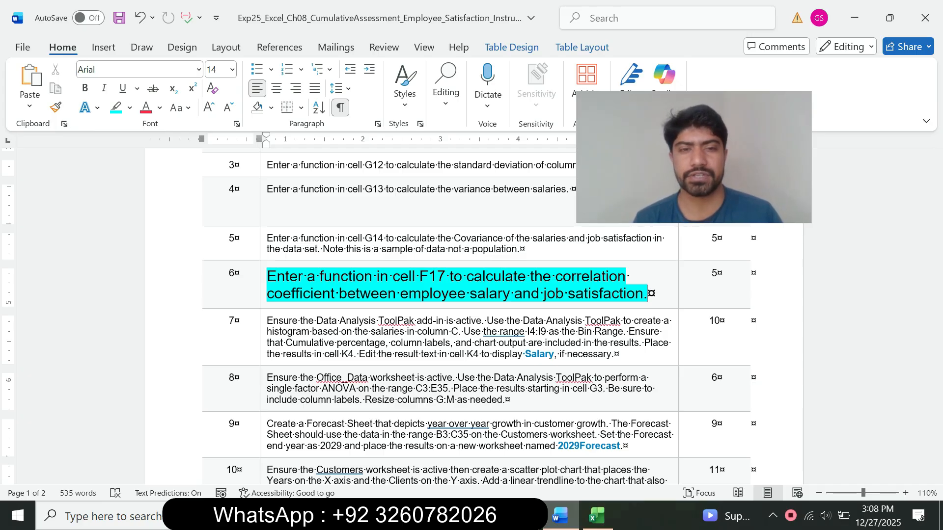
left_click_drag(266, 276, 449, 276)
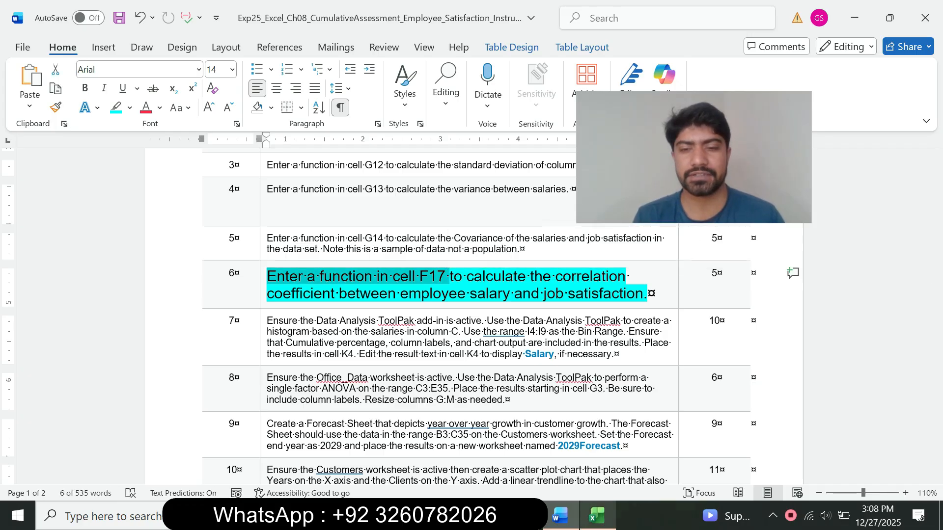
left_click(597, 516)
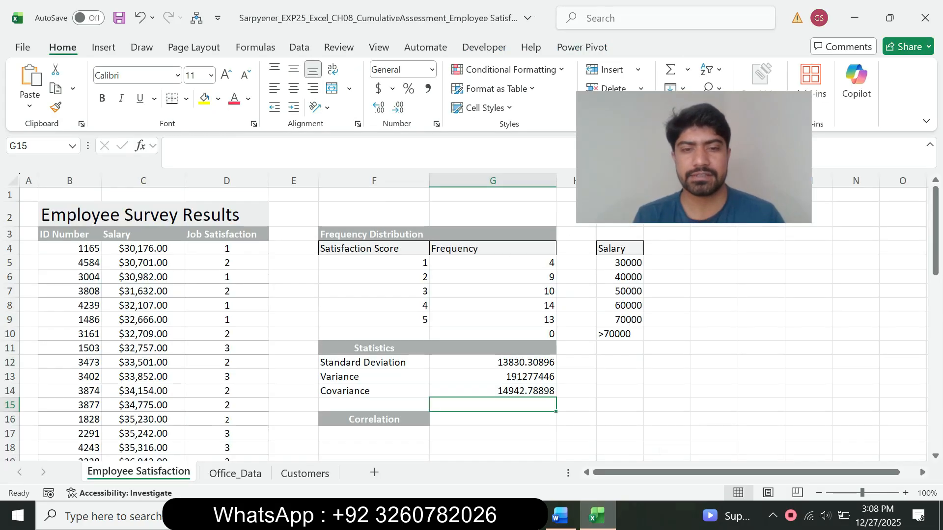
left_click(374, 433)
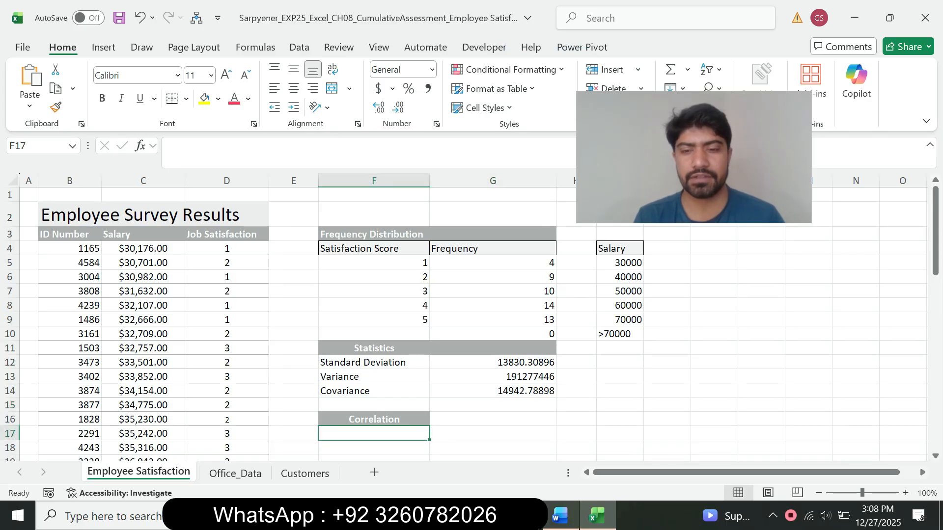
left_click(560, 516)
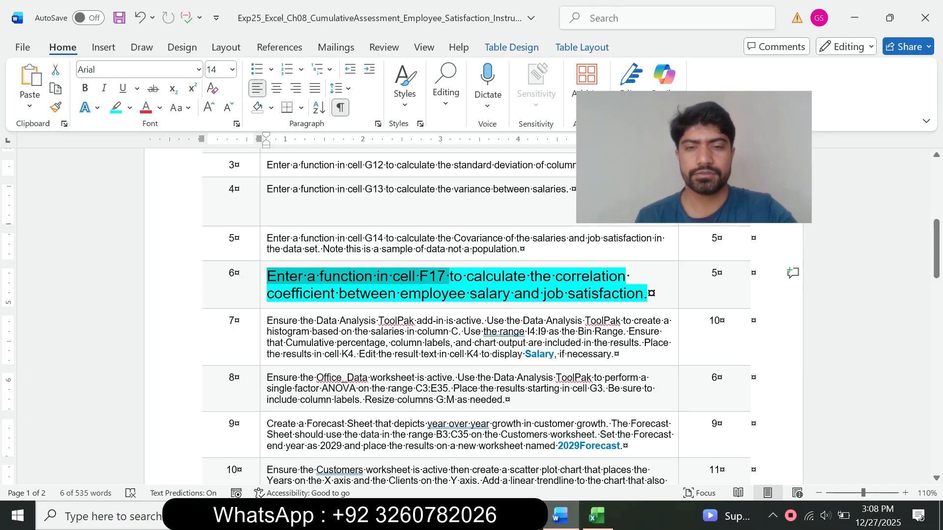
left_click(598, 515)
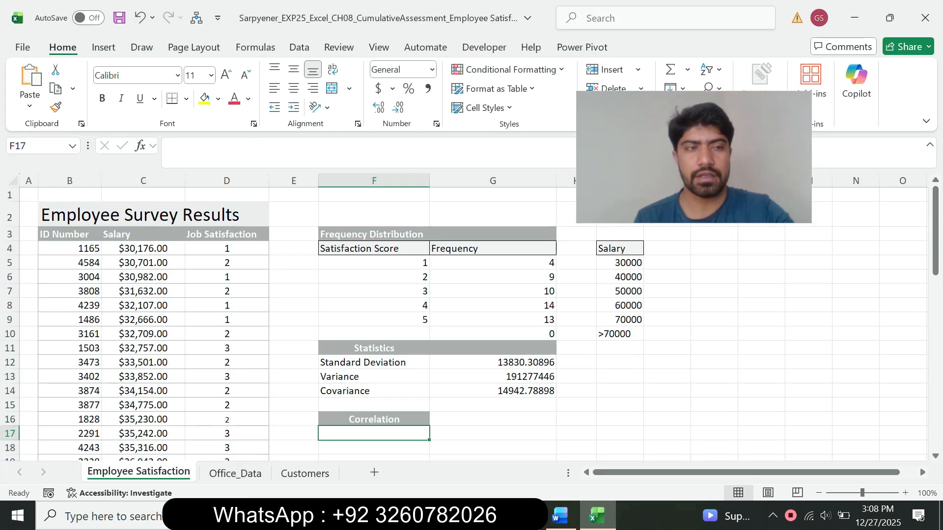
left_click(560, 516)
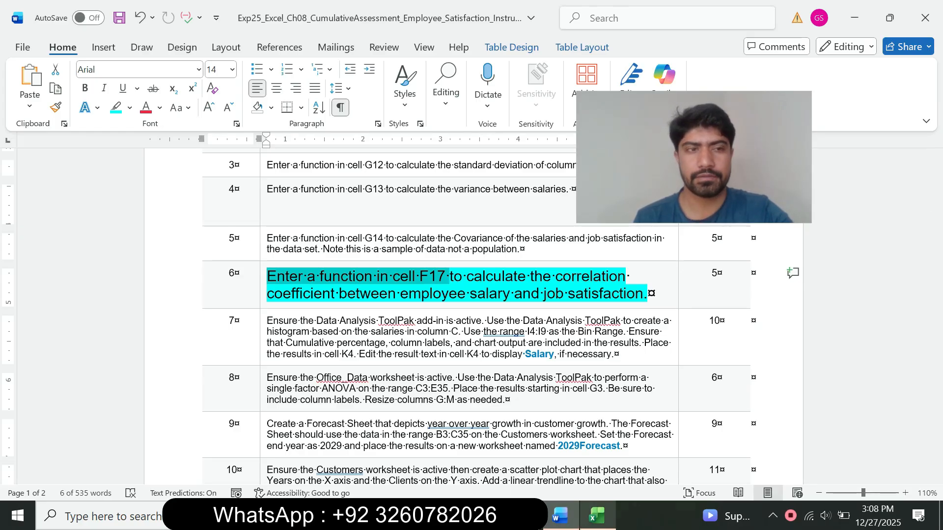
left_click(598, 516)
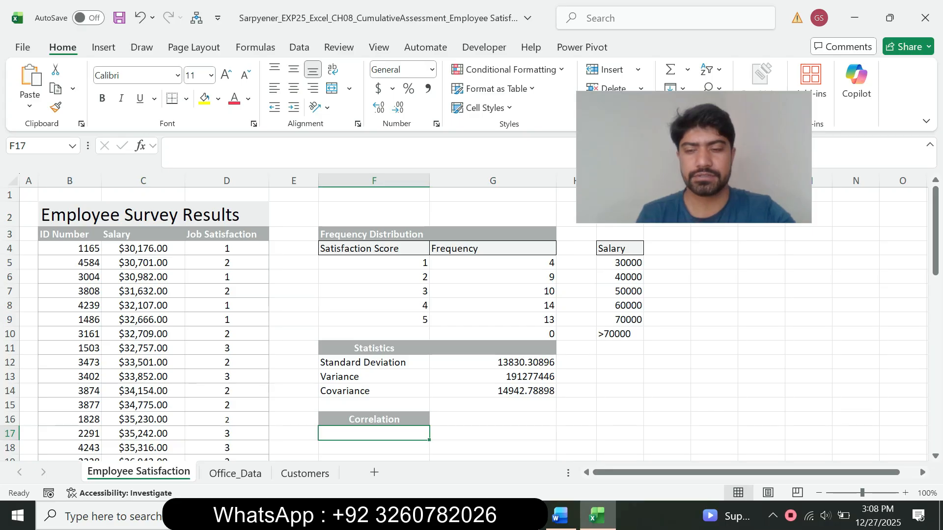
- Start a CORREL function in cell F17 with the salaries C4:C53 as the first array
type("=")
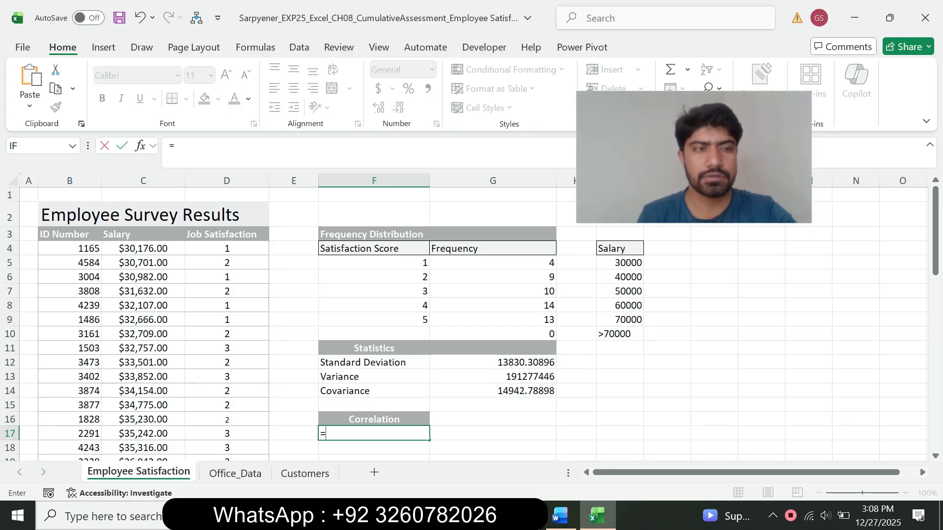
type("cor")
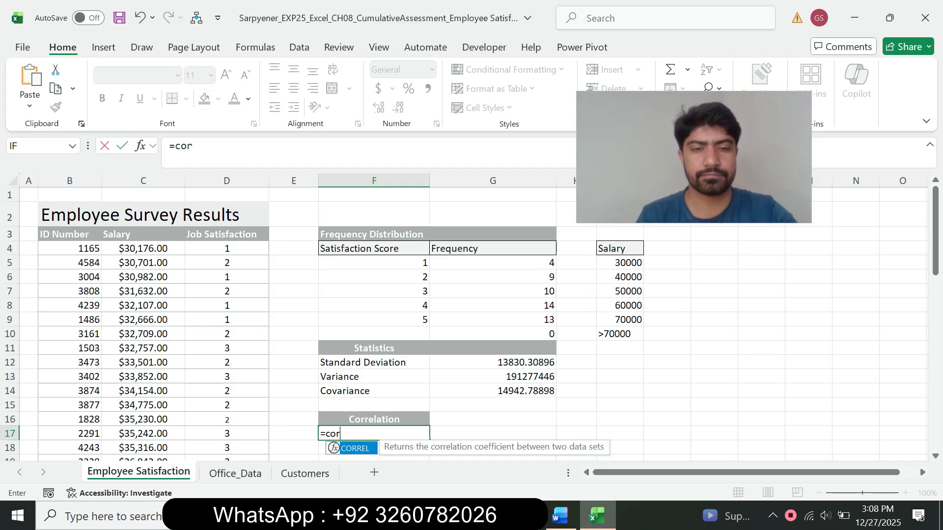
key("Tab")
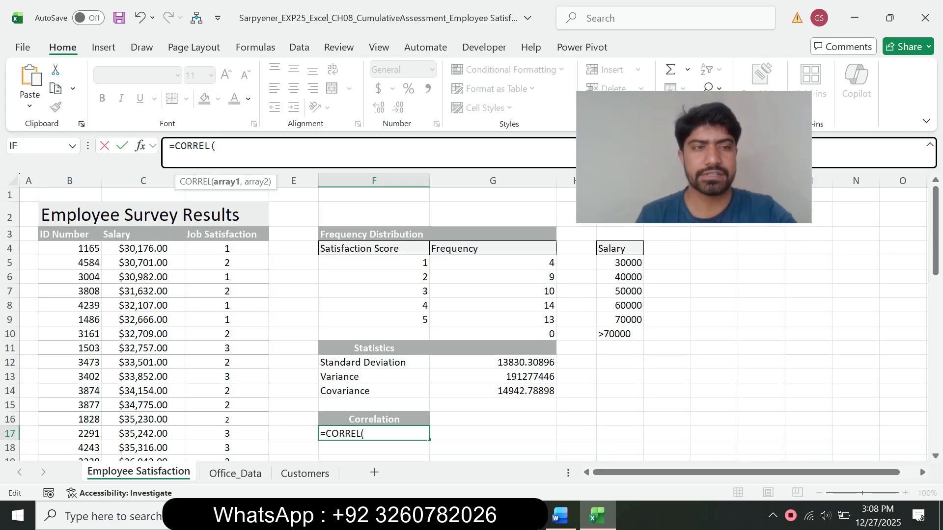
left_click_drag(147, 249, 179, 398)
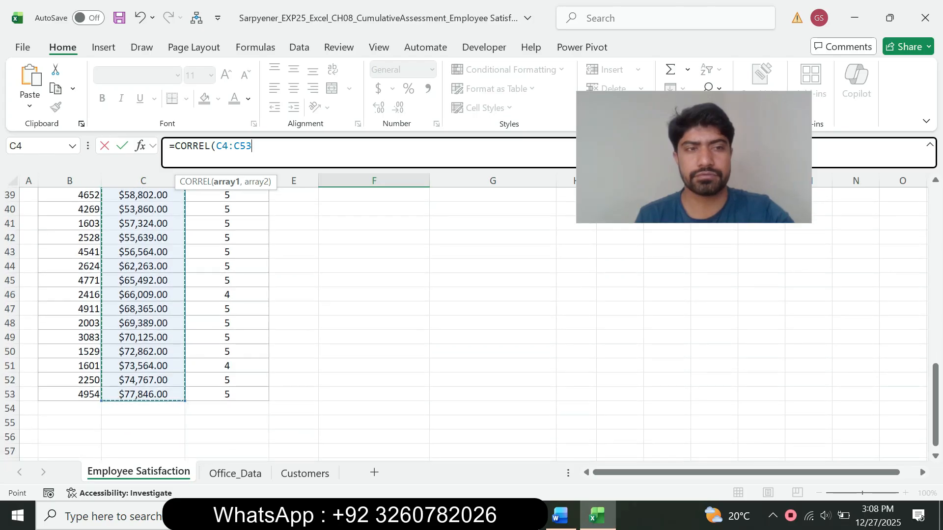
type(",")
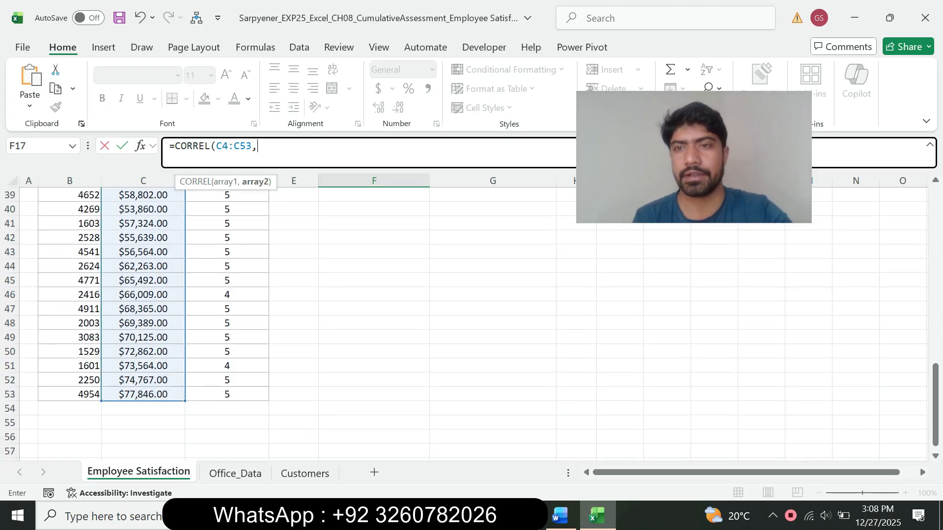
left_click_drag(935, 400, 935, 180)
- Recheck step 6 in Word, then complete the F17 correlation in Excel with job satisfaction D4:D53 as the second array
left_click(560, 516)
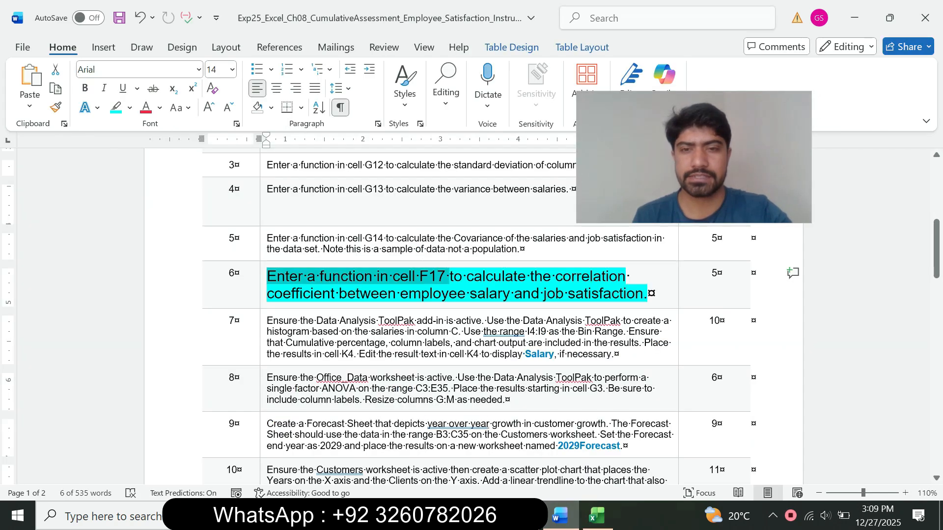
left_click_drag(339, 293, 543, 293)
key("alt+Tab")
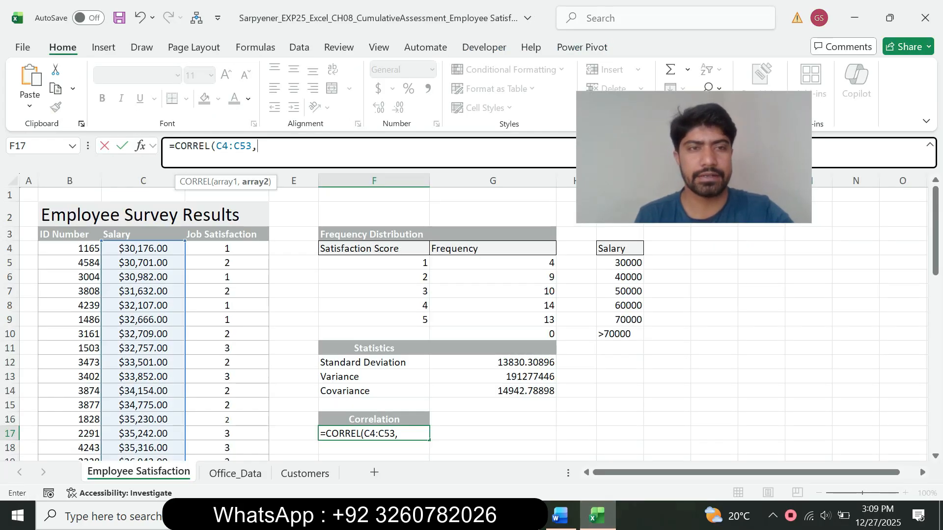
left_click(227, 249)
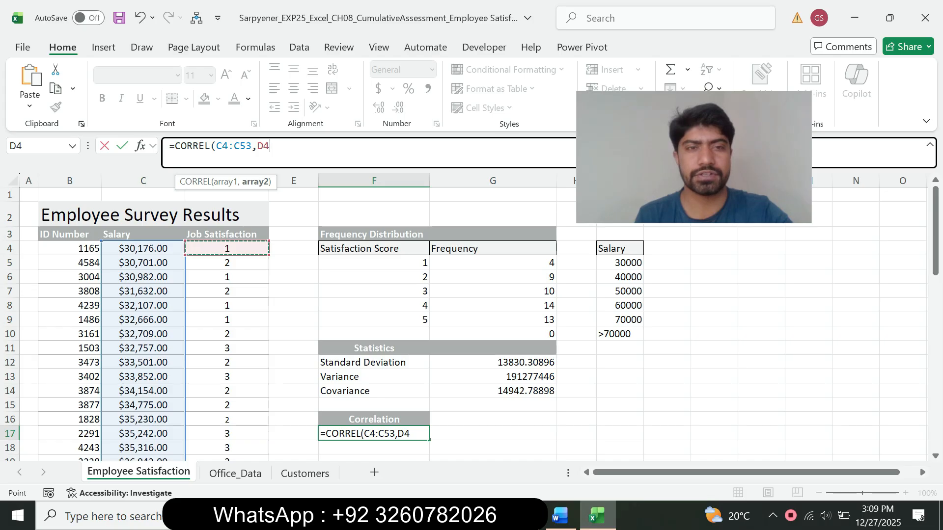
left_click_drag(227, 248, 227, 423)
type(")")
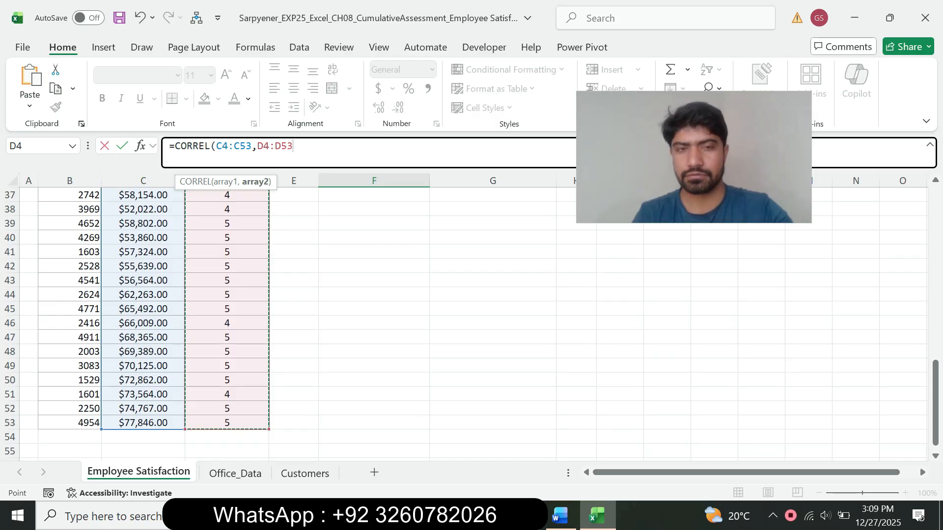
key("Return")
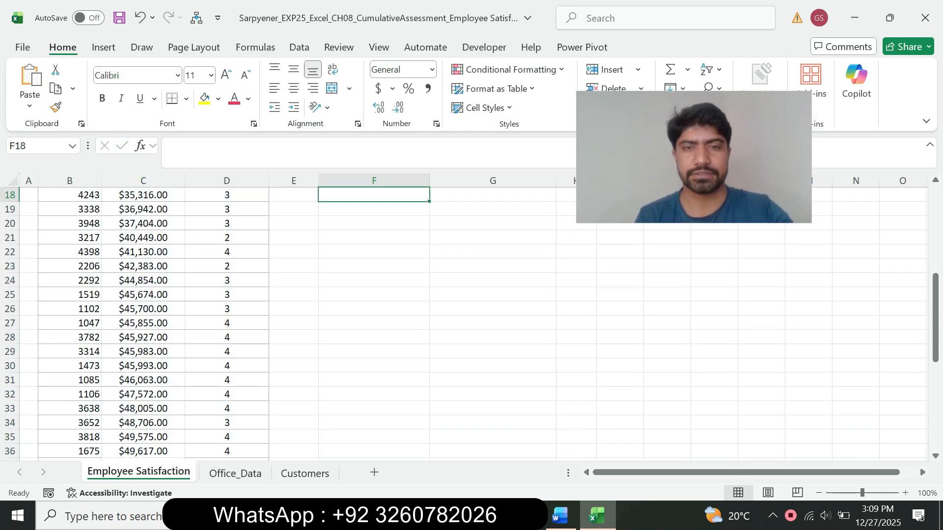
left_click_drag(936, 317, 936, 231)
left_click(374, 434)
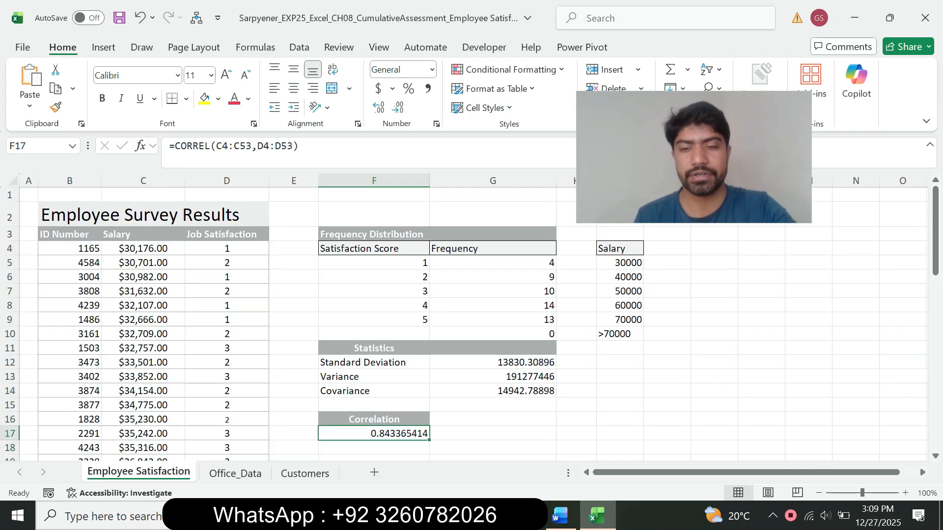
- In the Word instructions, set the step 6 text back to 9 pt and remove its highlight
left_click(560, 516)
left_click_drag(339, 293, 543, 293)
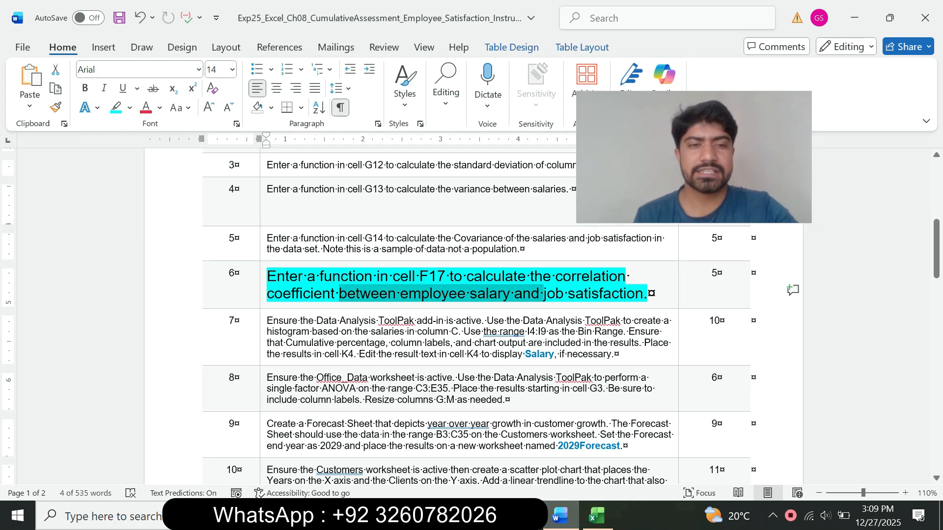
triple_click(332, 275)
left_click(351, 253)
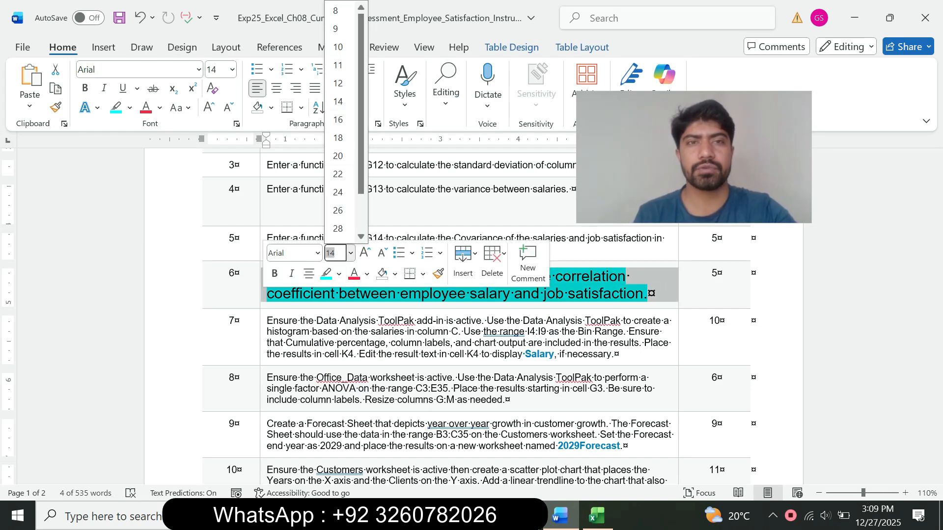
left_click(338, 29)
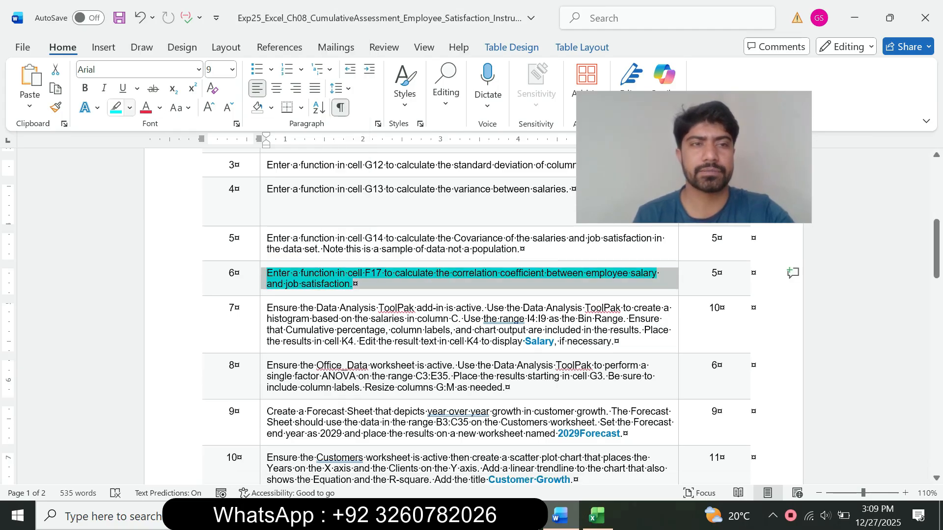
left_click(130, 107)
left_click(353, 284)
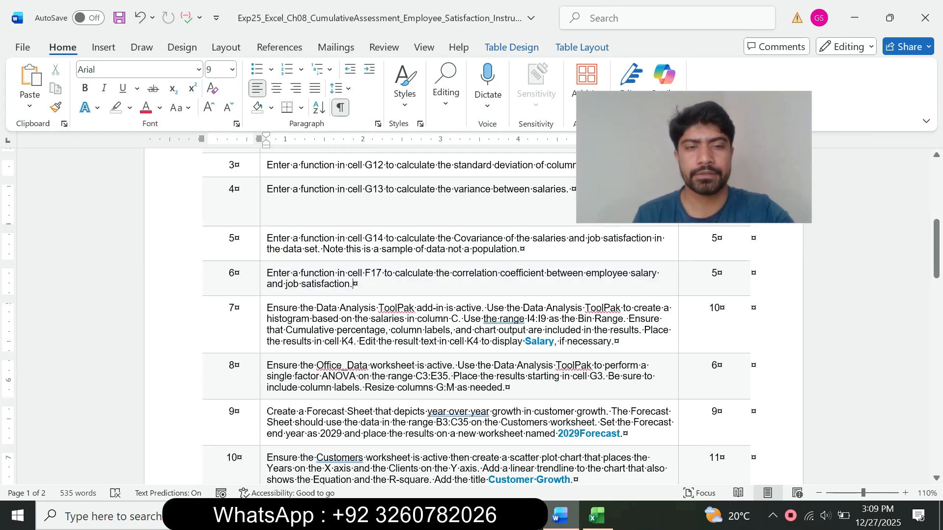
- Set the step 7 histogram instruction text to 14 pt and highlight it in turquoise
triple_click(332, 308)
left_click(352, 287)
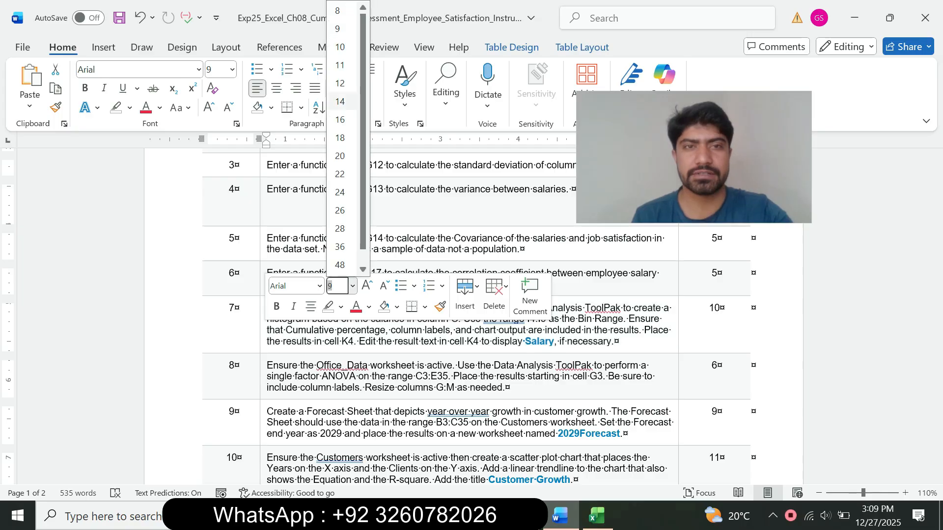
left_click(340, 102)
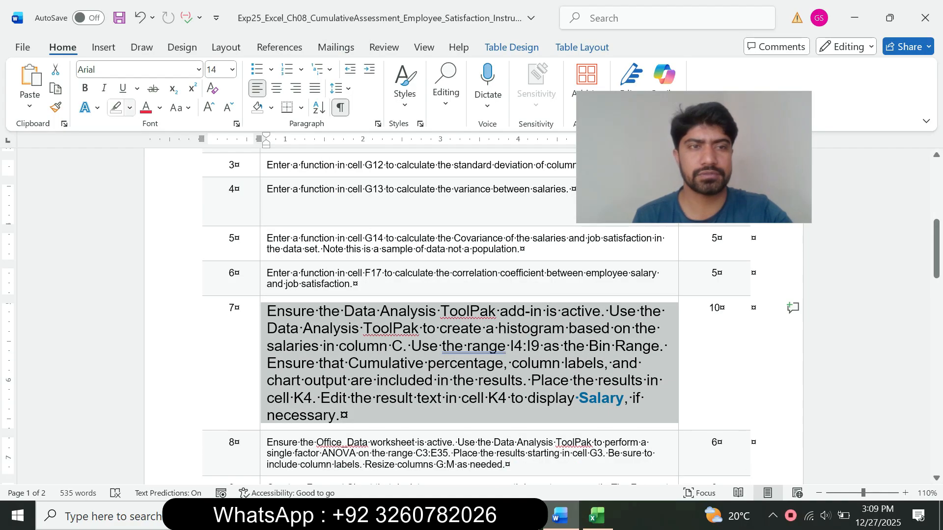
left_click(130, 107)
left_click(166, 157)
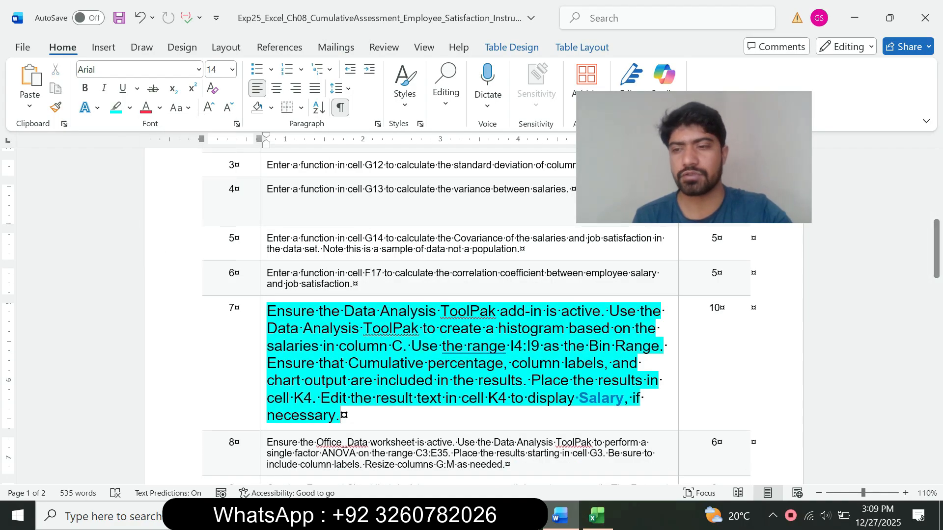
left_click_drag(936, 248, 937, 252)
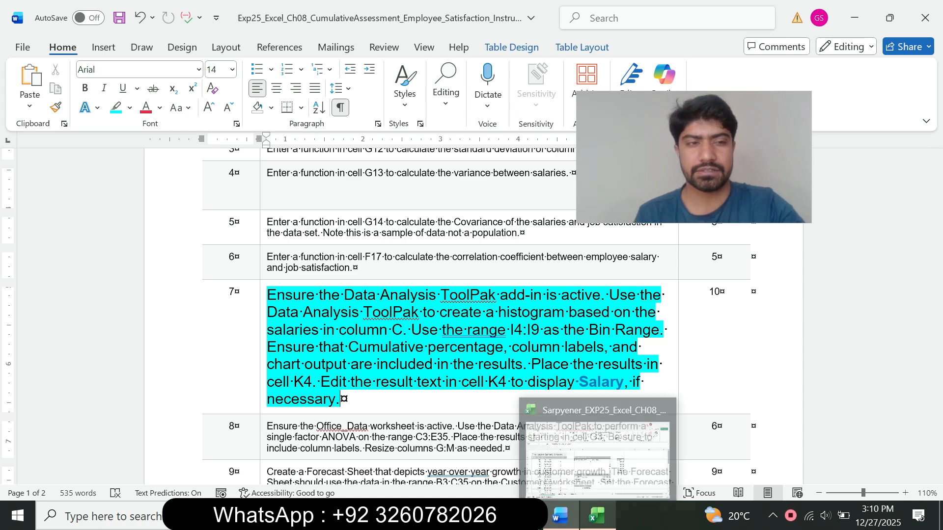
- Switch to Excel, start the Data Analysis Histogram tool, and set its input range to the salaries C4:C53
left_click(597, 516)
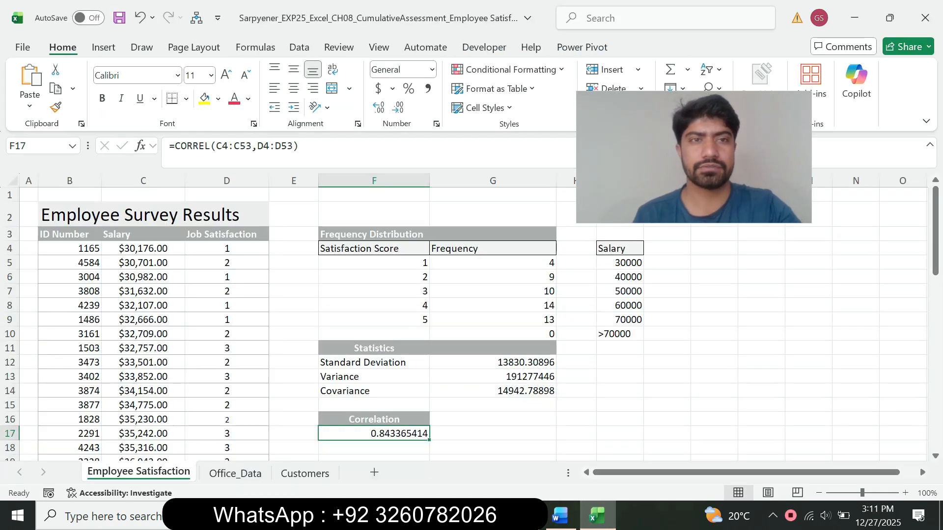
left_click(299, 47)
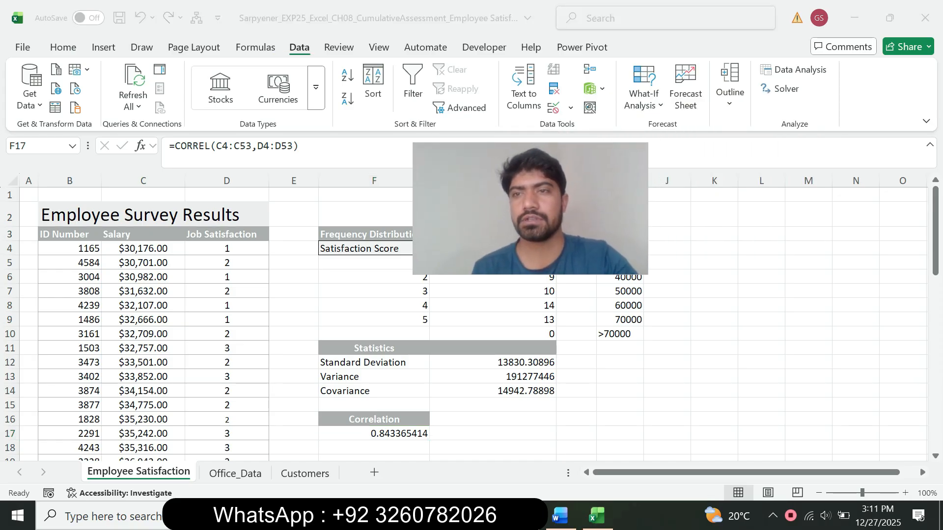
left_click(795, 69)
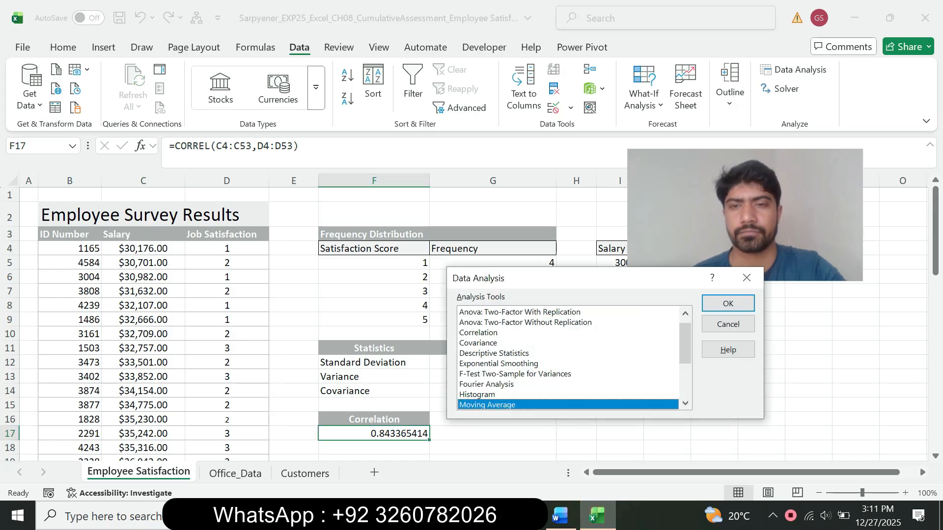
left_click_drag(604, 286, 393, 179)
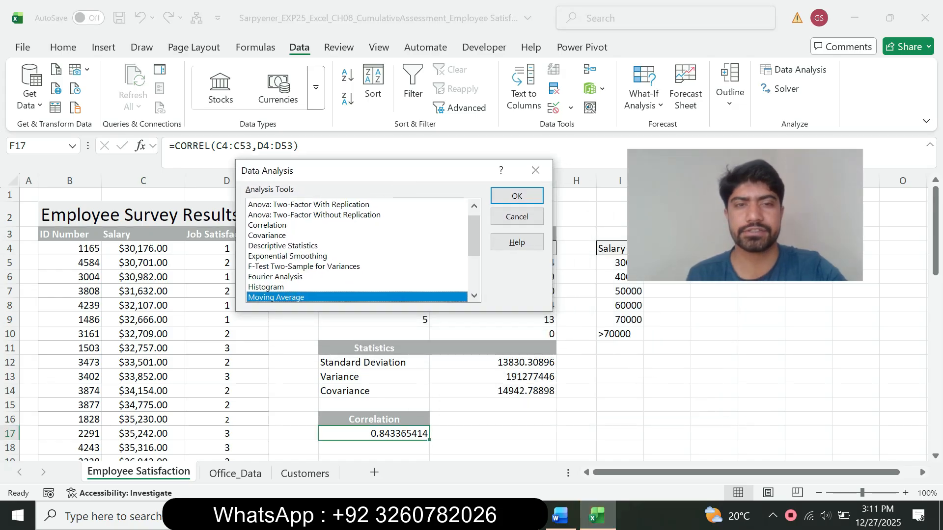
left_click(560, 515)
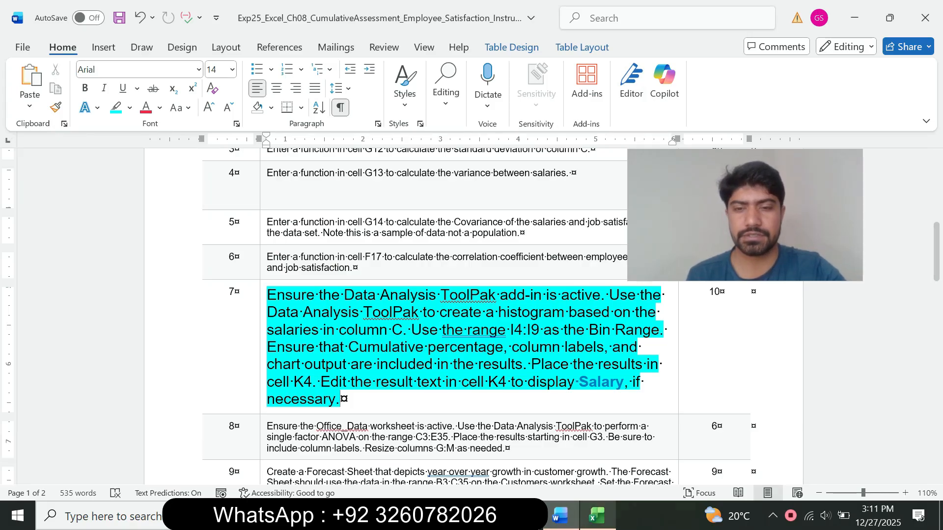
left_click(597, 515)
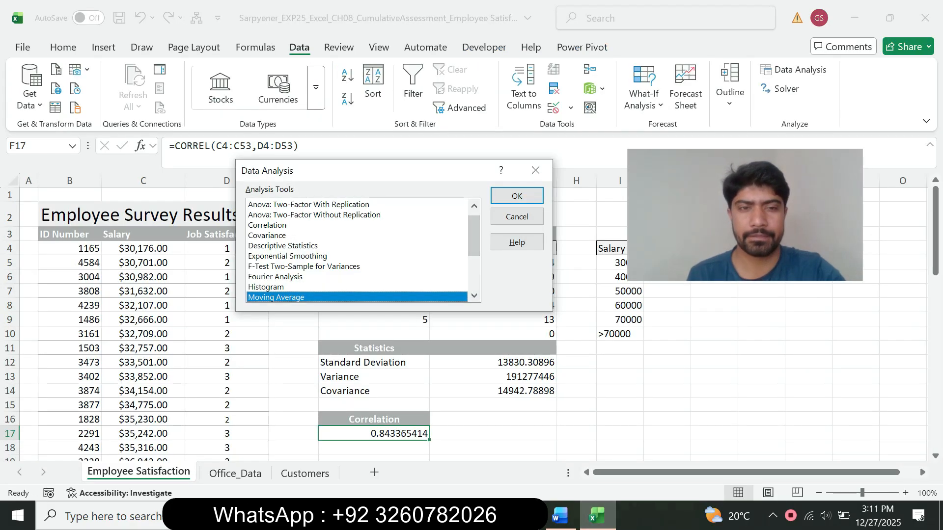
left_click(266, 287)
left_click(517, 196)
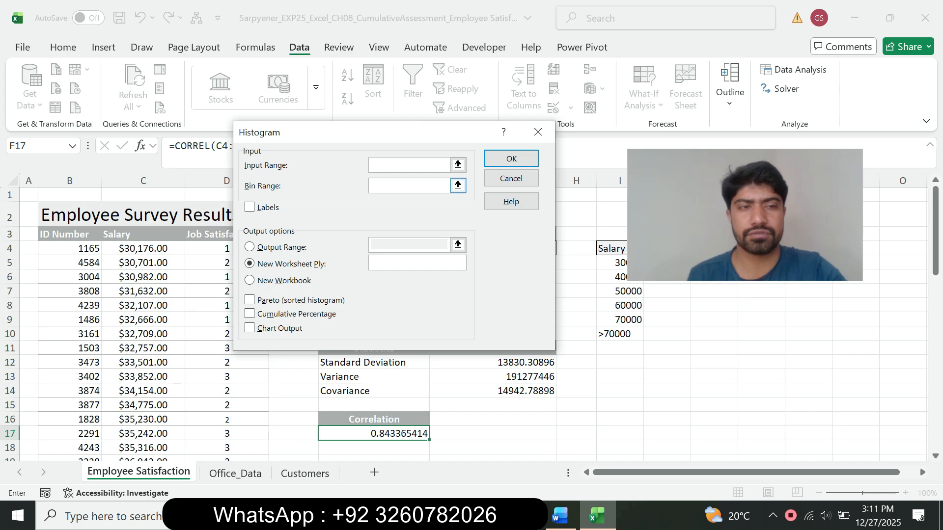
left_click_drag(289, 137, 402, 129)
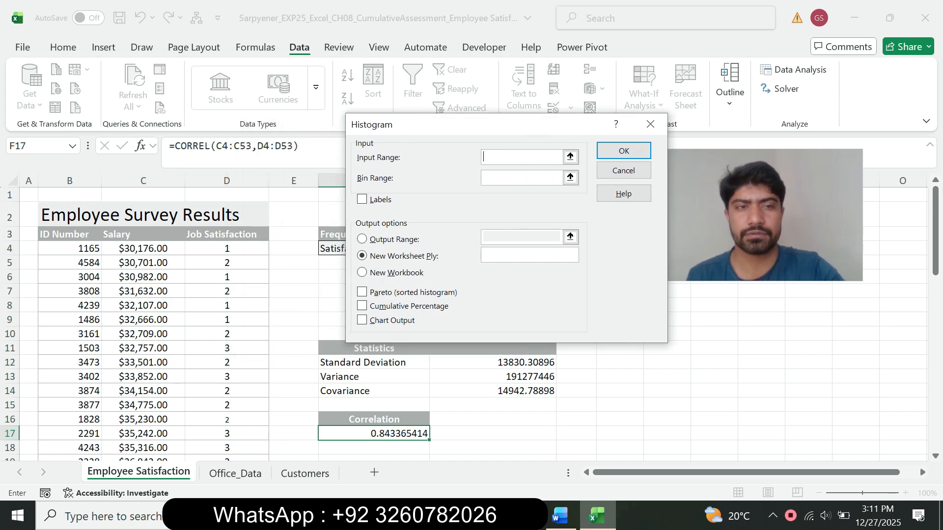
left_click_drag(143, 248, 145, 437)
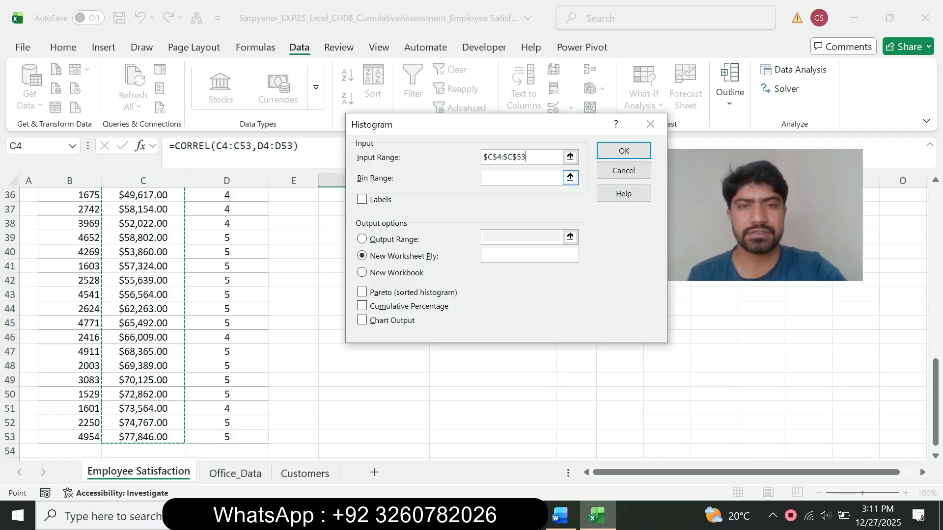
- Check the bin range requirement in Word, then set the histogram's bin range to I4:I9 in Excel and include labels
left_click(521, 178)
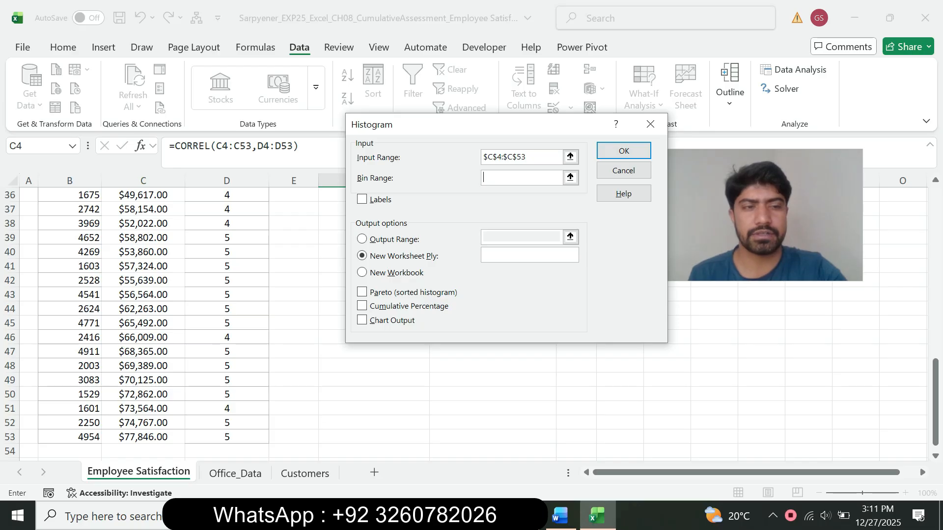
left_click(560, 516)
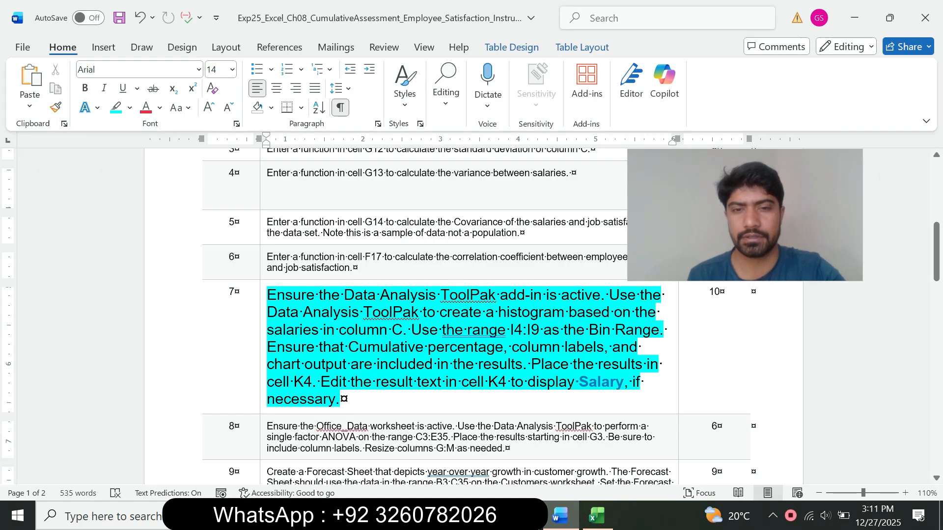
left_click_drag(412, 330, 542, 330)
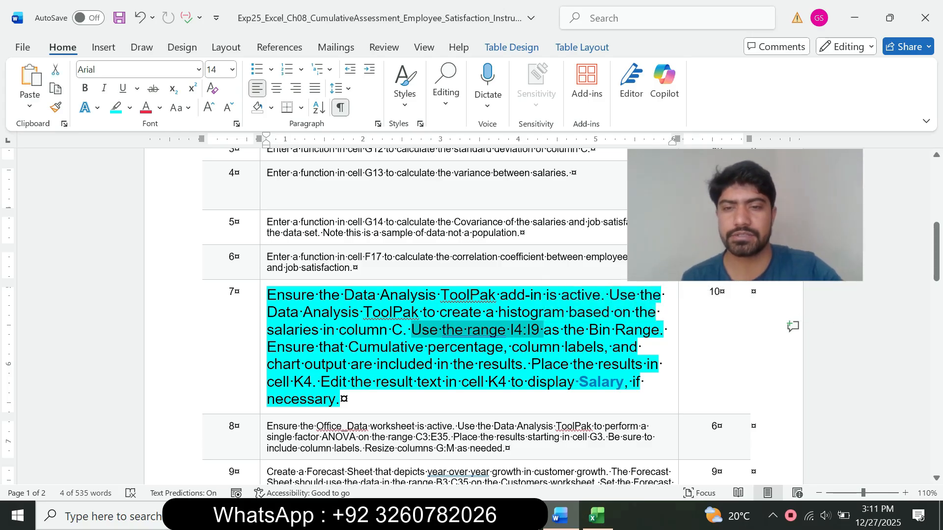
left_click(597, 516)
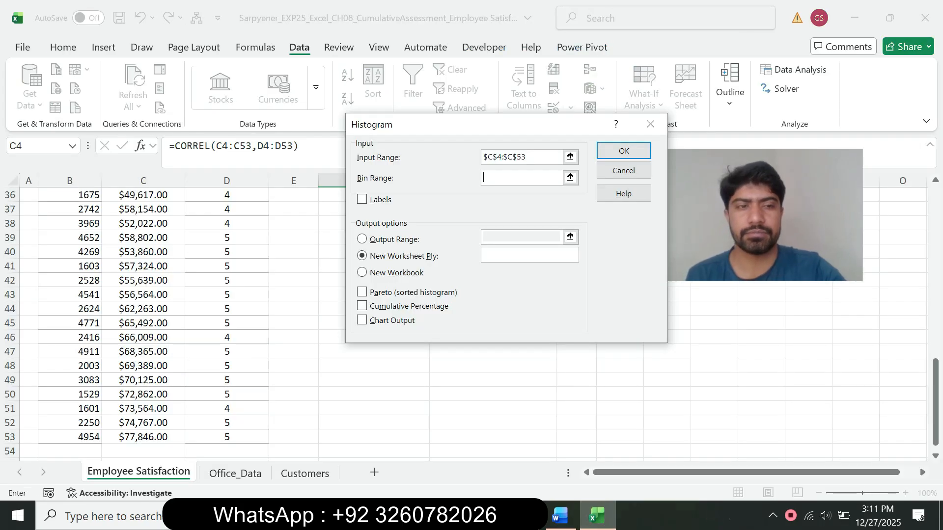
left_click_drag(936, 402, 936, 230)
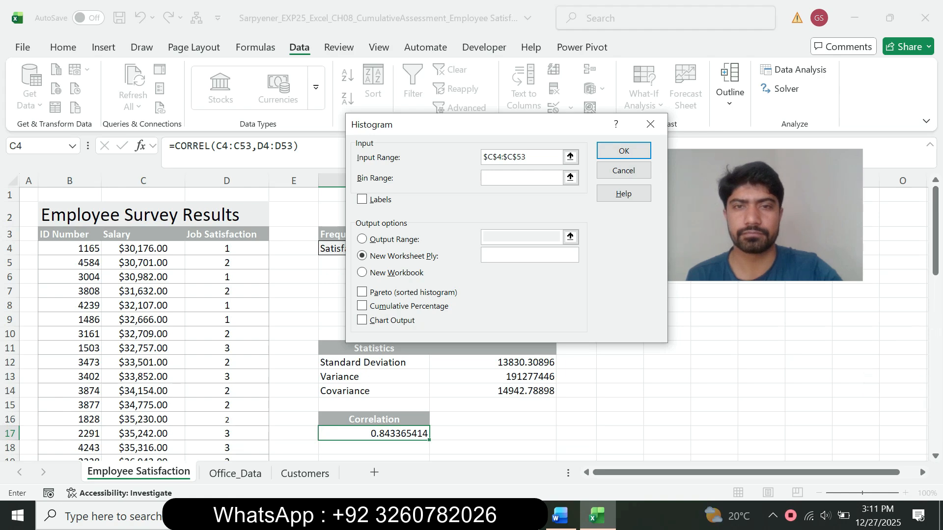
left_click_drag(482, 129, 359, 142)
left_click_drag(745, 215, 755, 76)
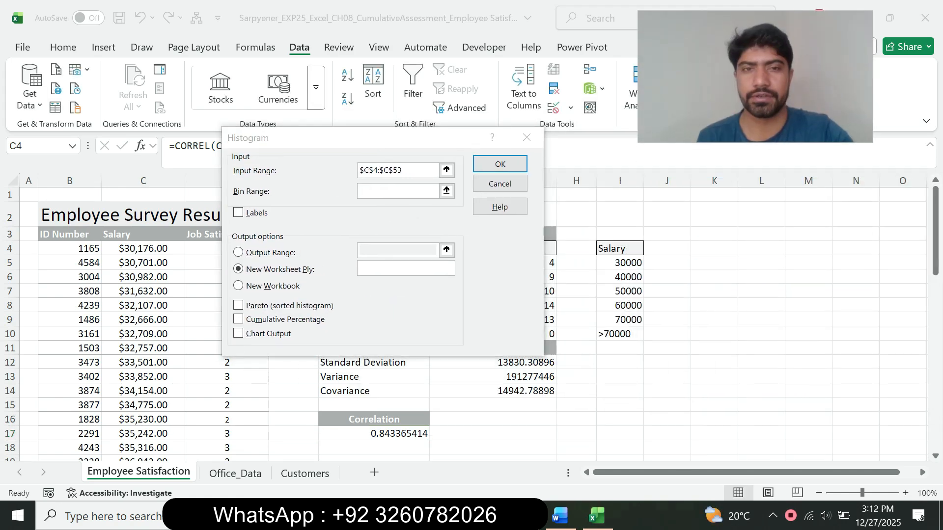
left_click(398, 192)
left_click_drag(620, 249, 629, 321)
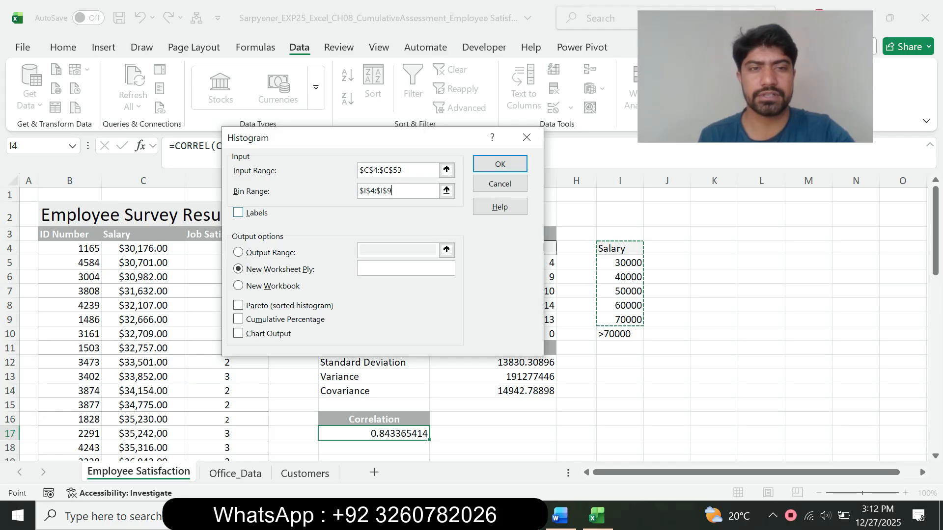
left_click(239, 213)
- Recheck step 7 in Word, then direct the histogram results in Excel to an output range starting at cell K4
left_click(560, 516)
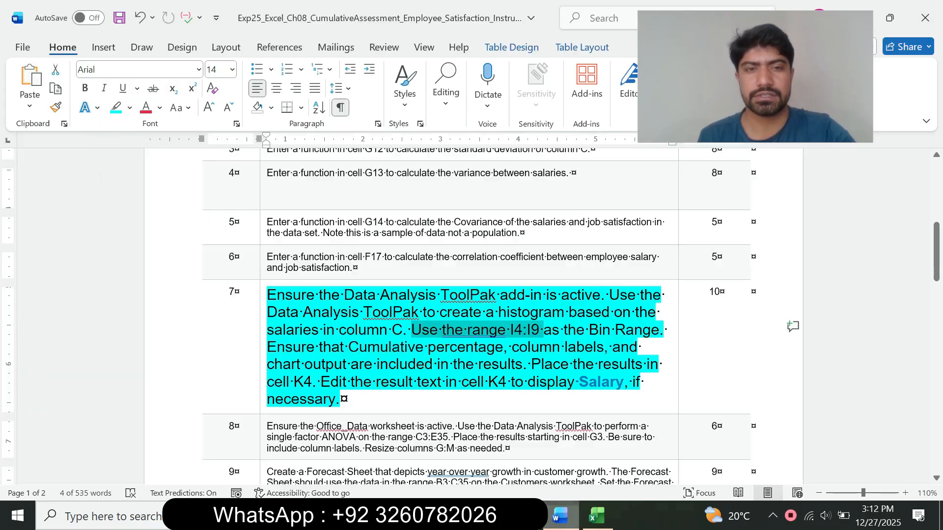
left_click_drag(536, 331, 306, 347)
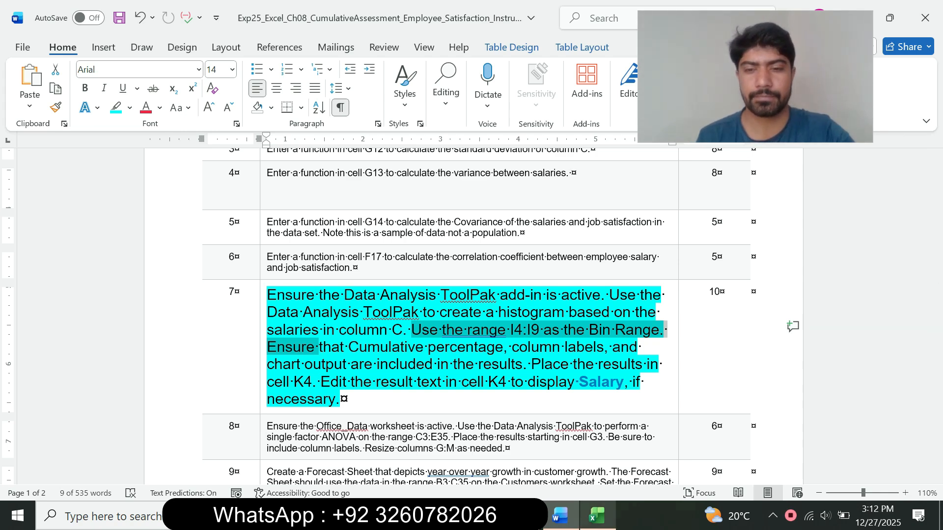
left_click(597, 516)
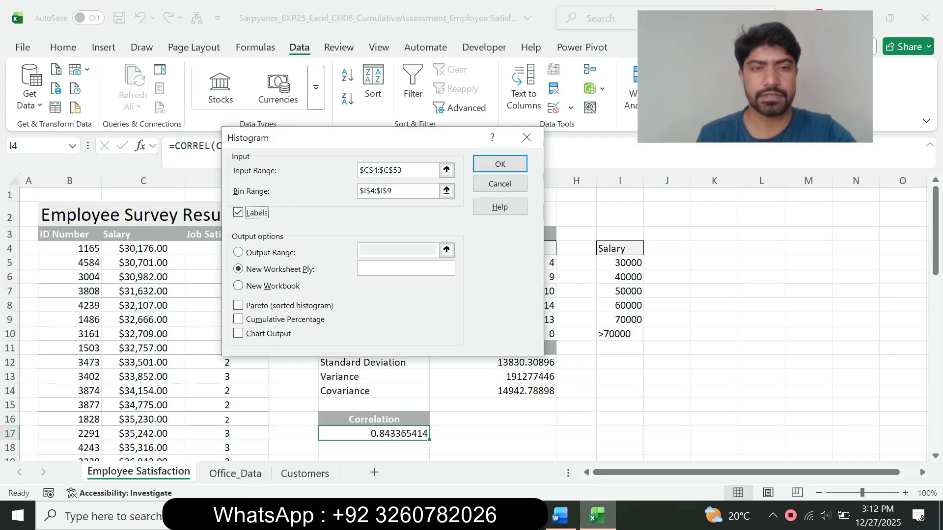
left_click(238, 253)
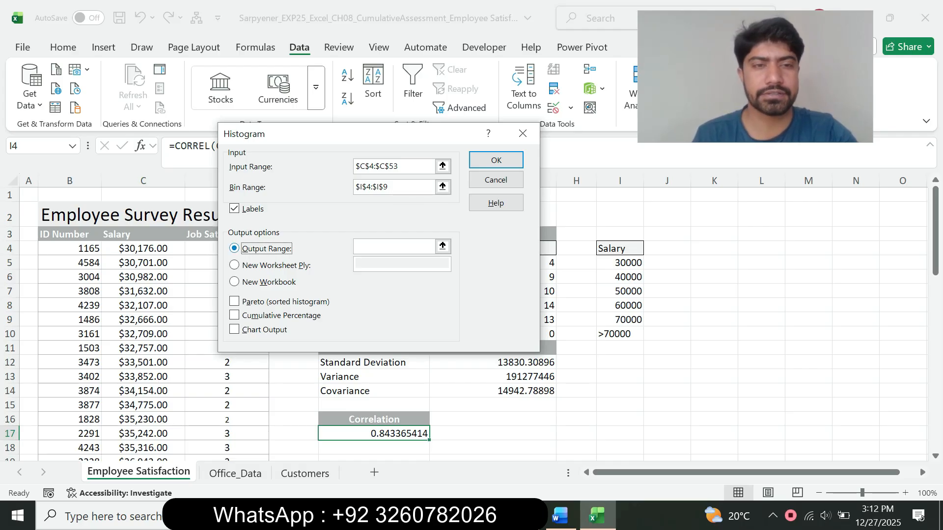
left_click(396, 247)
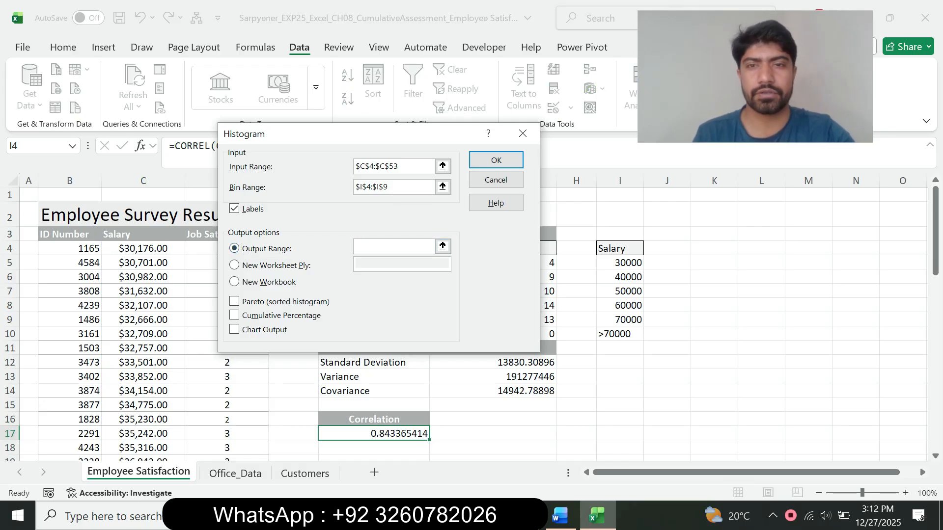
left_click(715, 263)
left_click(714, 248)
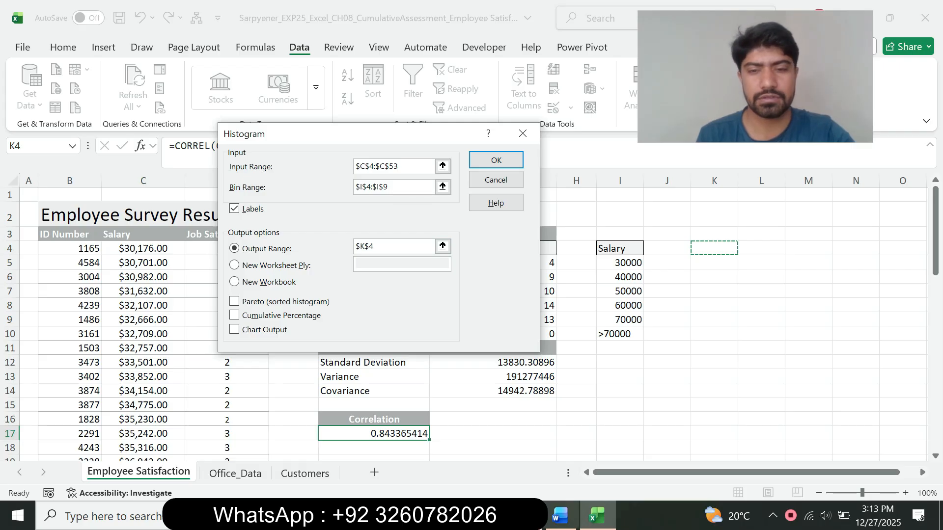
- Review the required output options in Word's step 7, then enable Cumulative Percentage and Chart Output for the Excel histogram
left_click(560, 515)
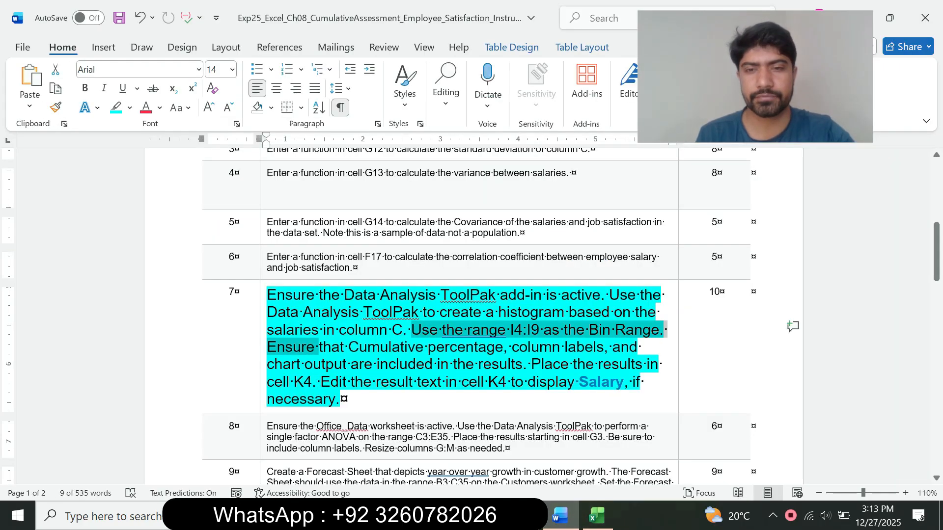
left_click_drag(348, 347, 605, 347)
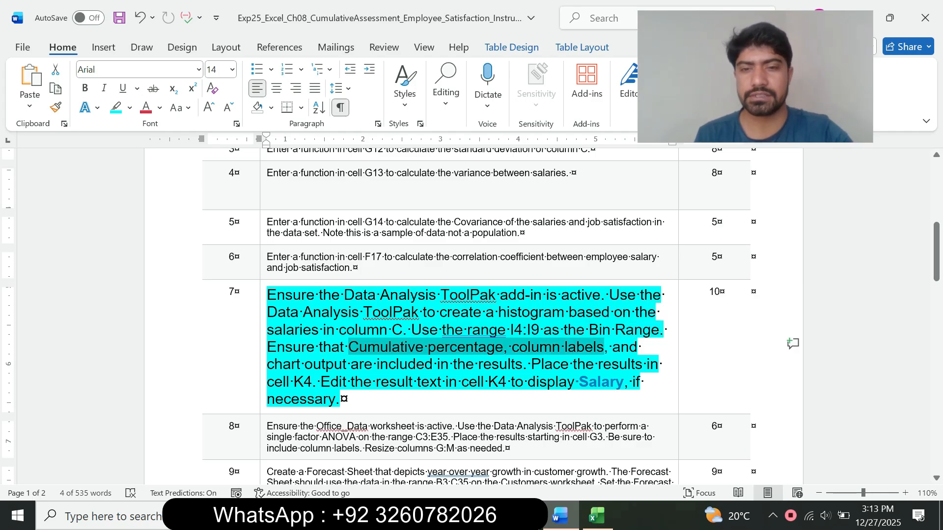
left_click(597, 516)
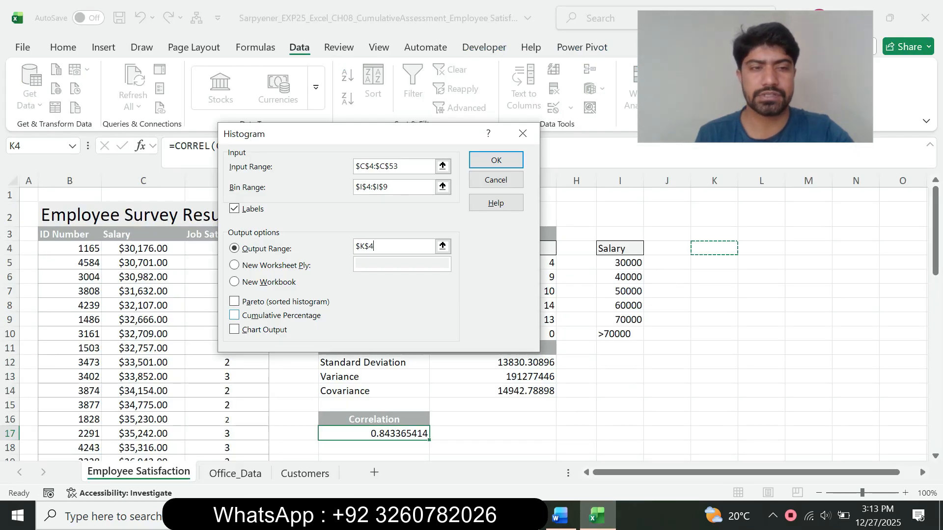
left_click(234, 315)
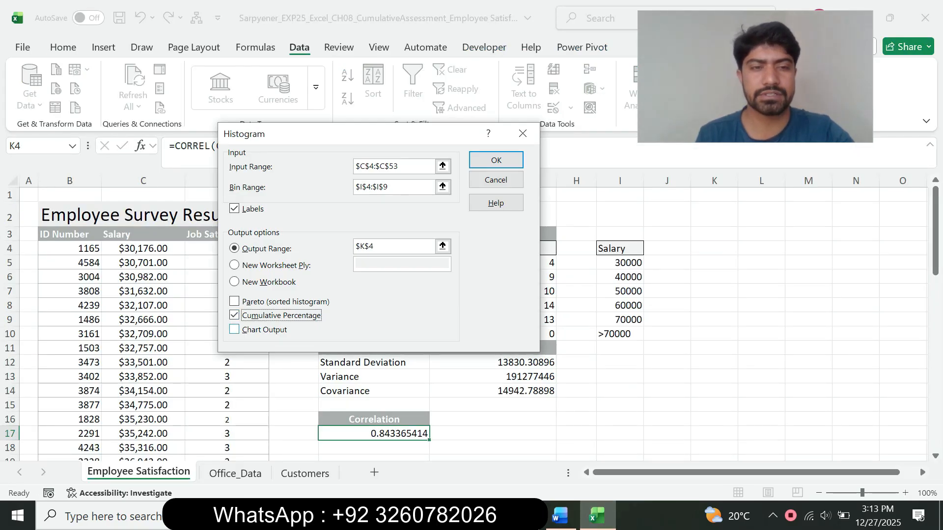
left_click(234, 330)
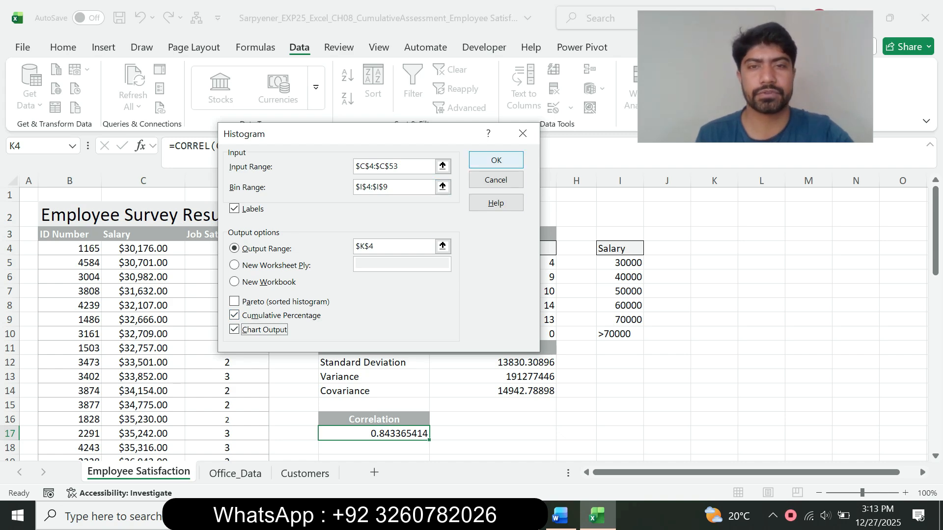
- Generate the salary histogram, recheck step 7 in Word, and fit the widths of columns K:M to the results in Excel
left_click(496, 160)
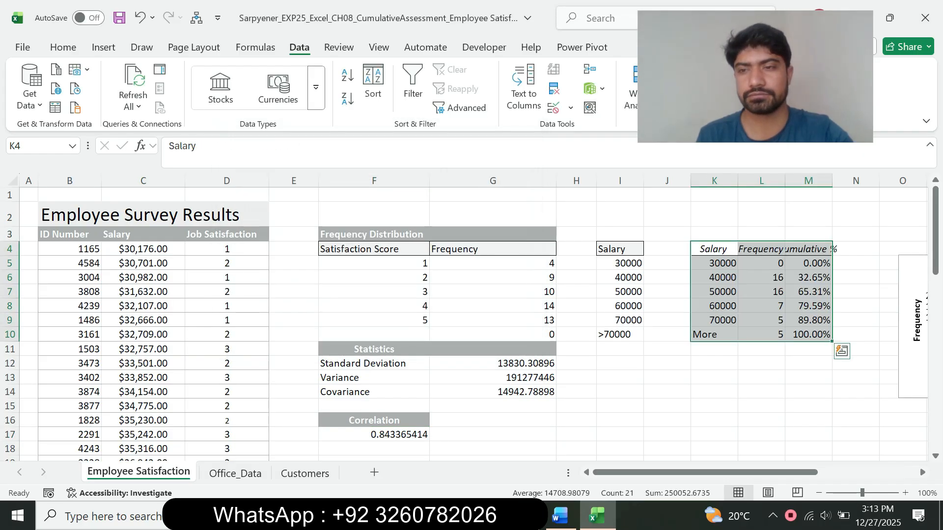
left_click(560, 515)
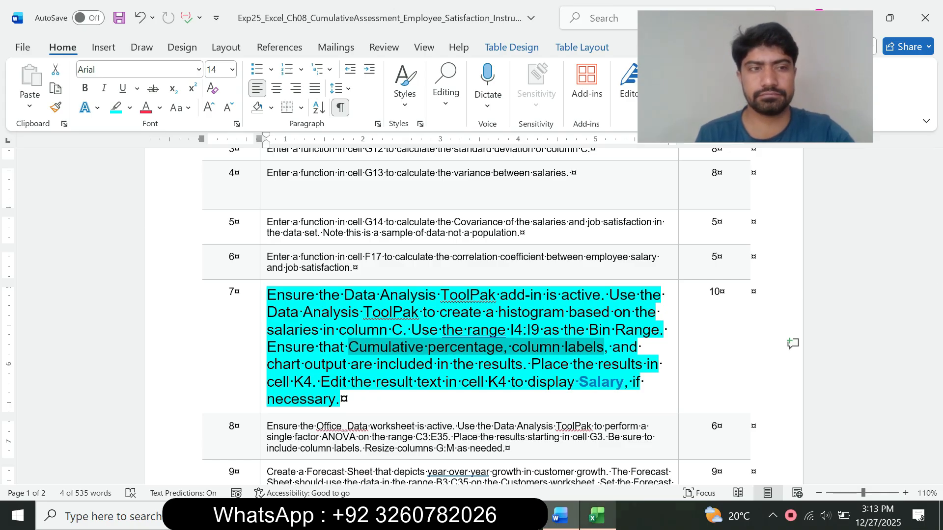
left_click(597, 516)
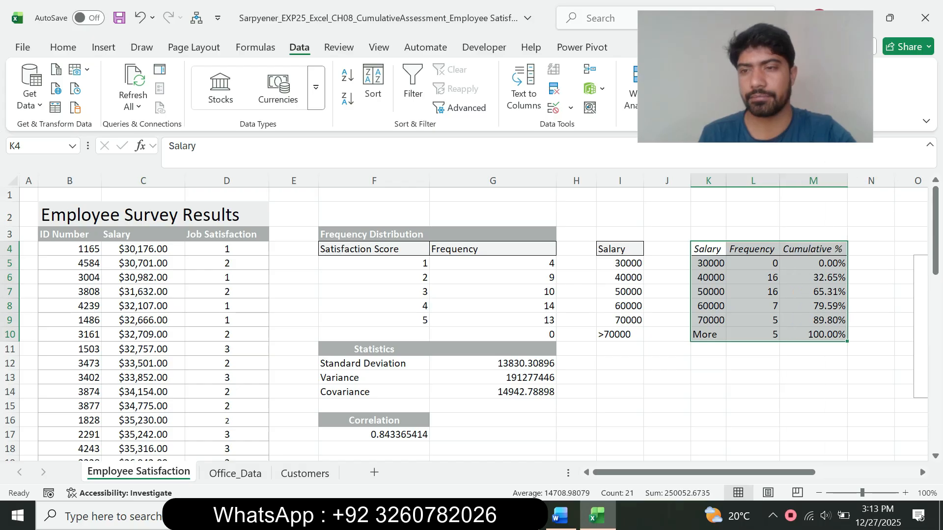
- Switch to Word, set the step 7 instruction text back to 9 pt, and remove its highlighting
left_click(560, 516)
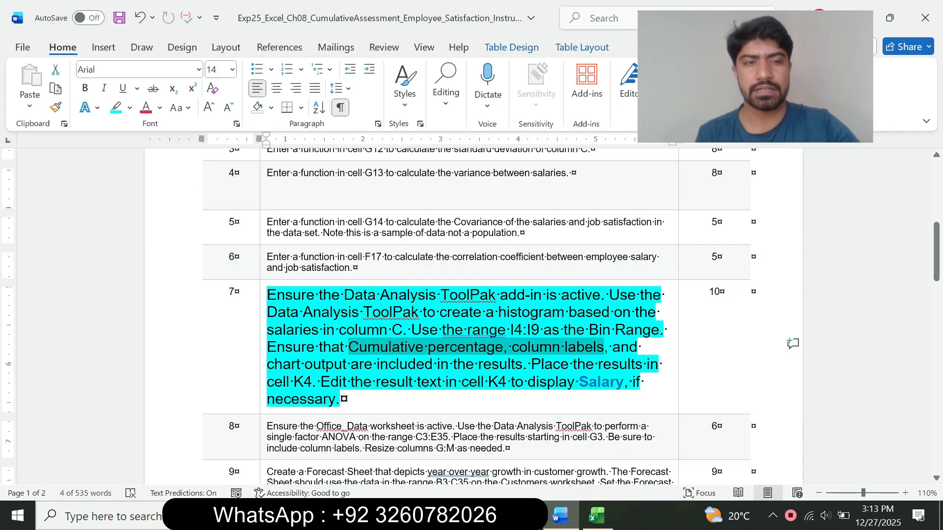
left_click(264, 397)
left_click(352, 353)
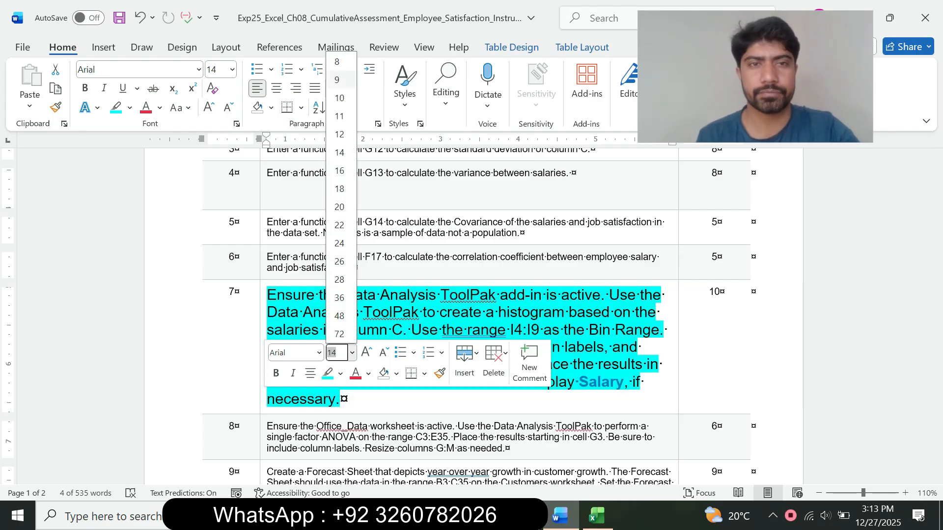
left_click(340, 79)
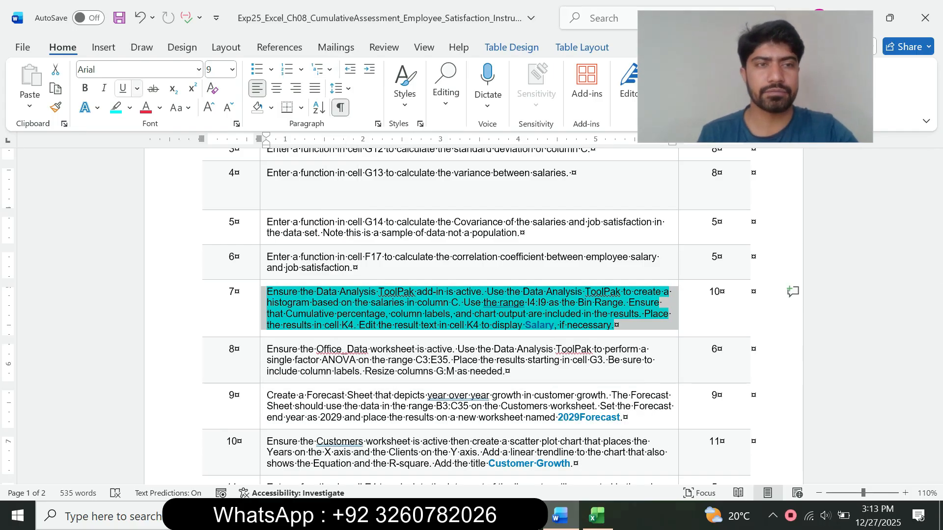
left_click(137, 89)
left_click(172, 257)
left_click(614, 325)
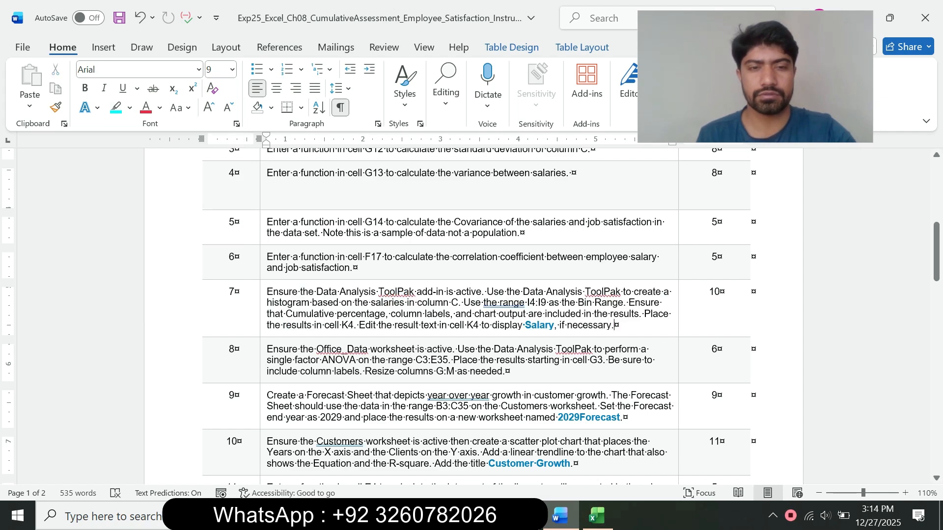
- Enlarge the step 8 instruction text to 14 pt and highlight it in turquoise
left_click(263, 361)
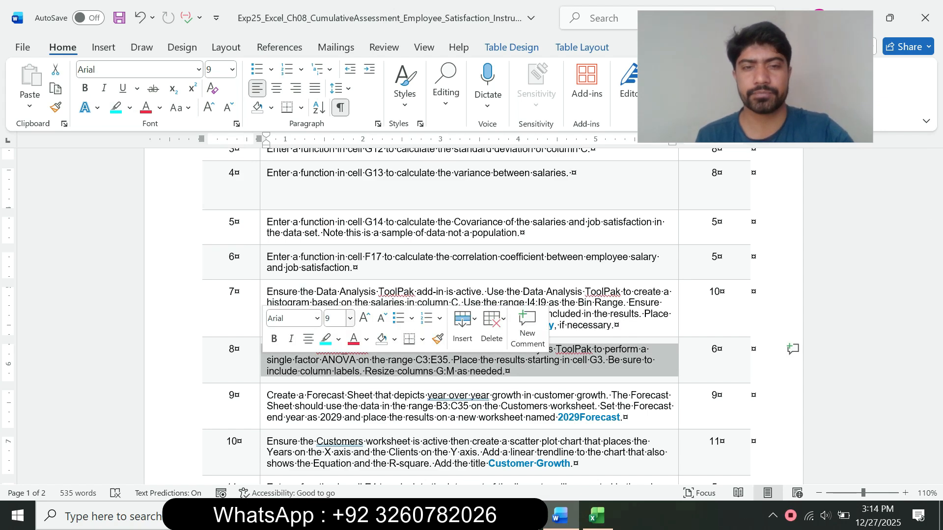
left_click(350, 318)
left_click(337, 118)
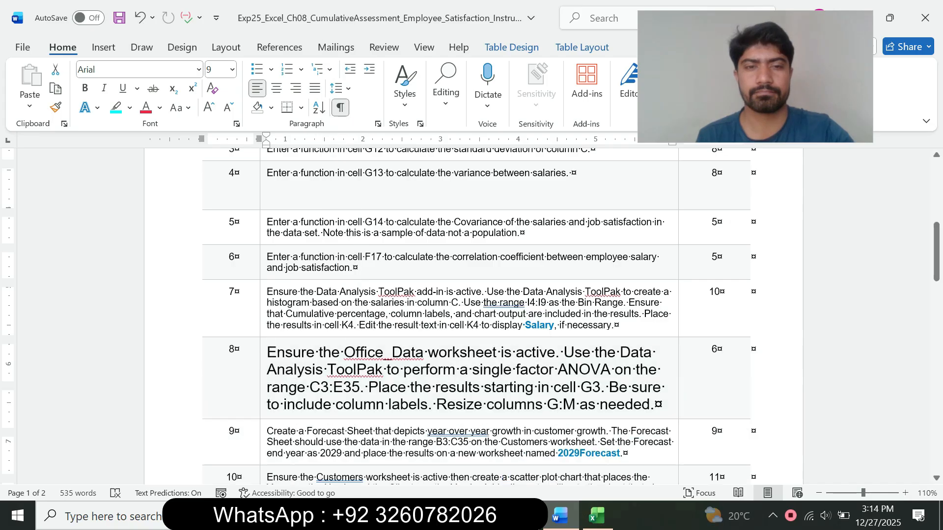
left_click(116, 107)
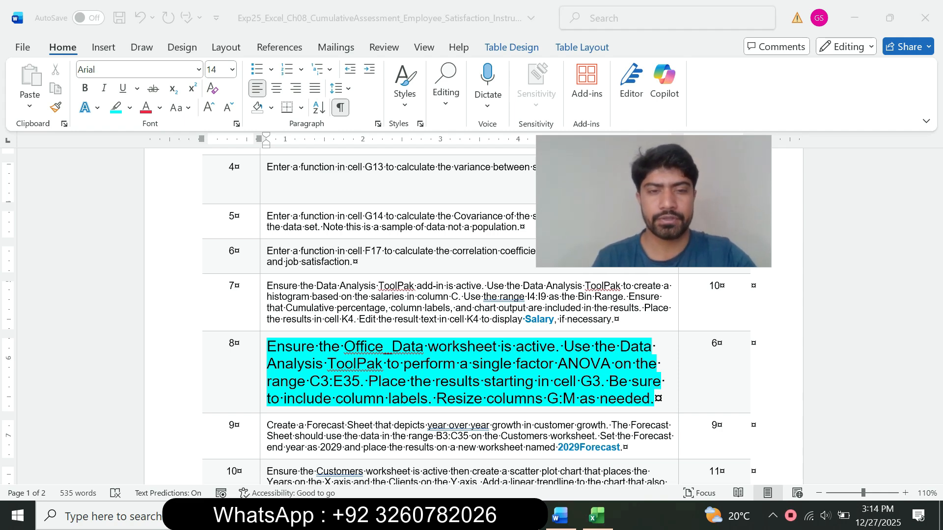
- Check which worksheet step 8 requires in Word, then activate the Office_Data worksheet in Excel
key("alt+Tab")
left_click_drag(341, 346, 498, 348)
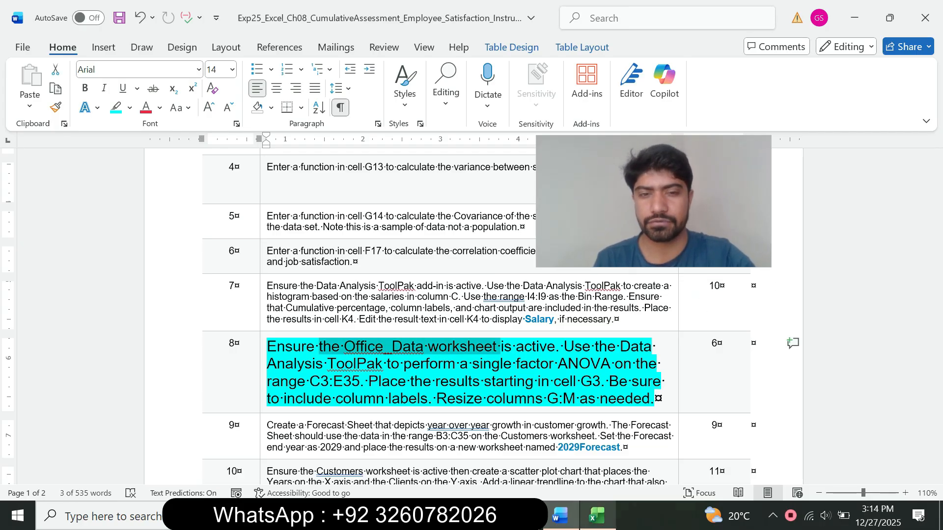
key("alt+Tab")
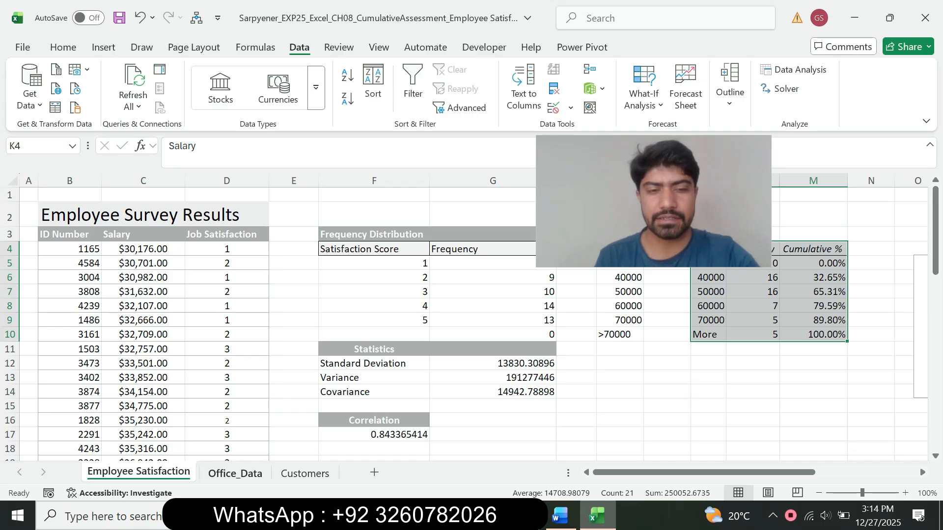
key("ctrl+Page_Down")
- Review the single factor ANOVA requirements in Word's step 8 against the Office_Data worksheet in Excel
key("alt+Tab")
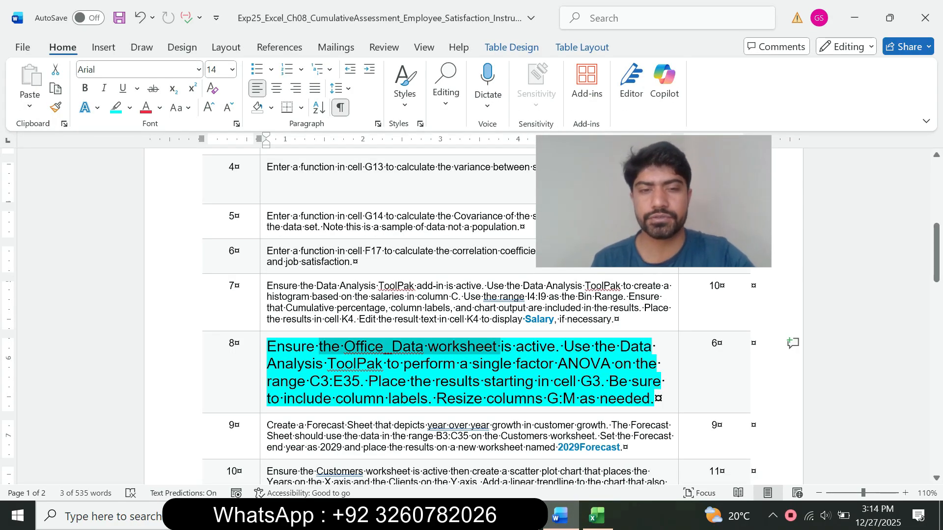
left_click_drag(268, 364, 382, 364)
left_click(487, 399)
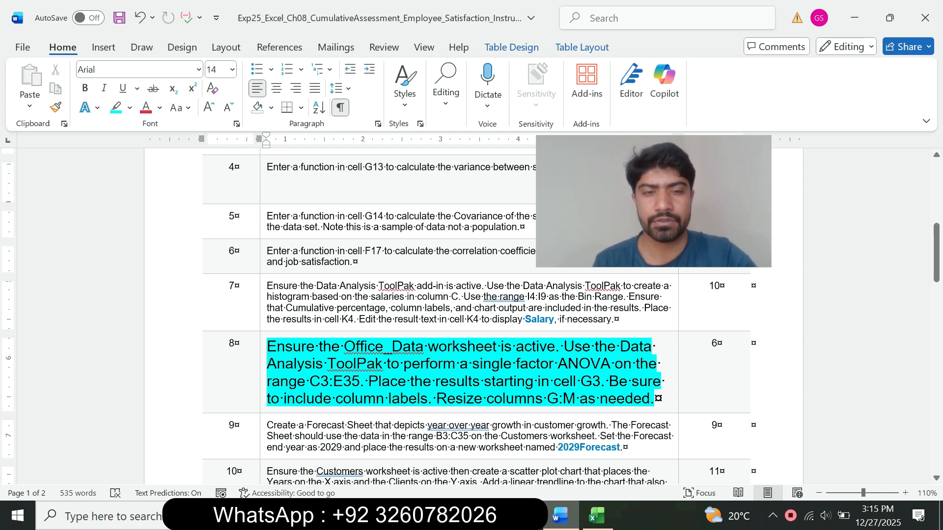
key("alt+Tab")
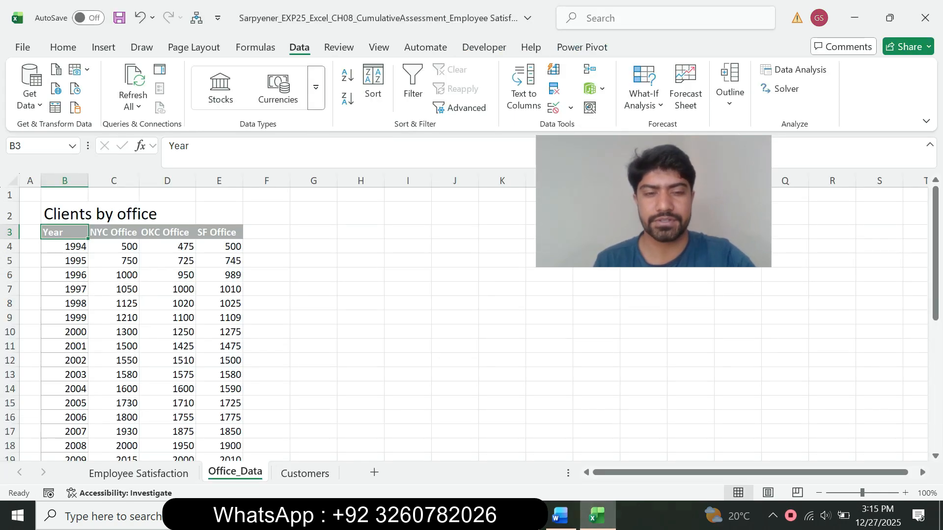
key("alt+Tab")
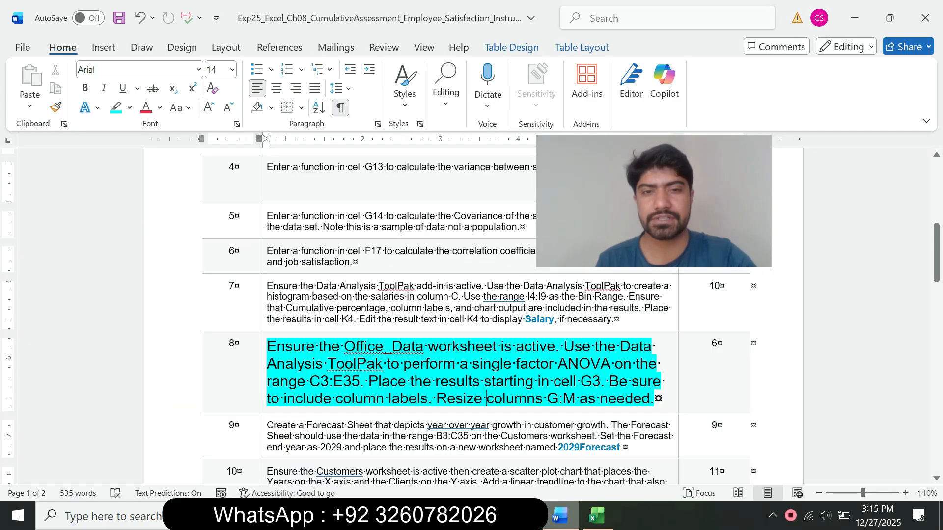
left_click_drag(438, 346, 511, 364)
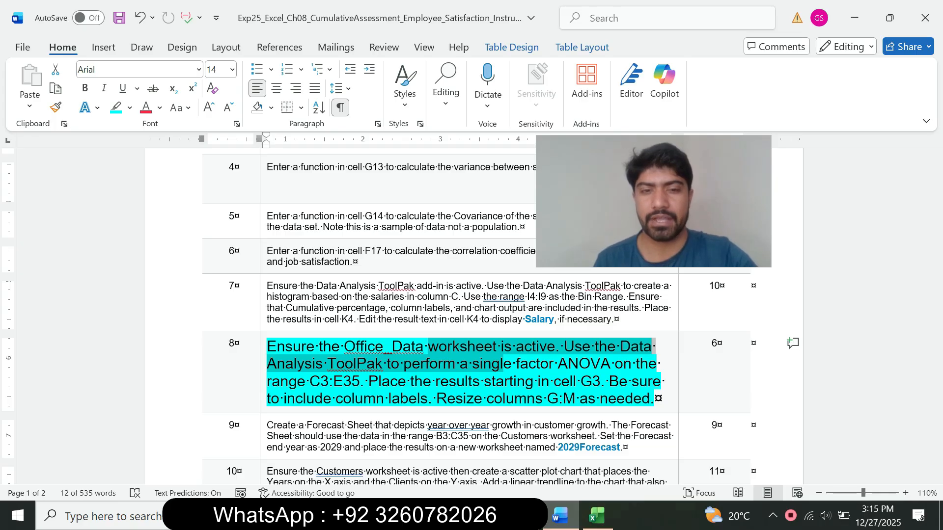
left_click(598, 515)
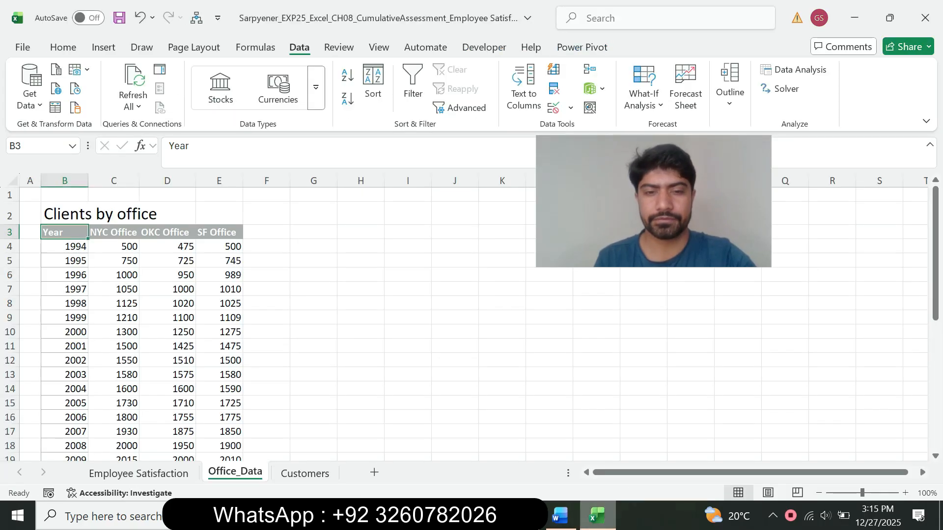
left_click(560, 516)
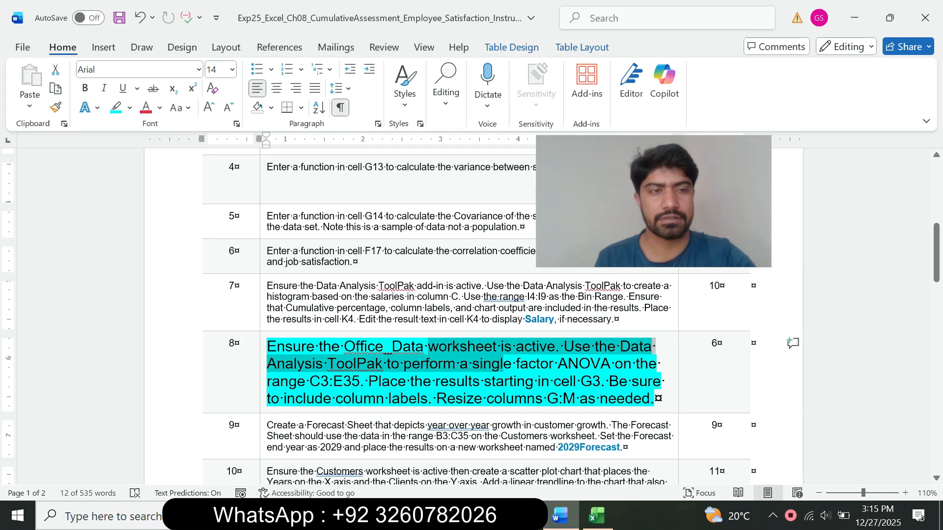
- Switch to Excel and start Anova: Single Factor with the input range C3:E35 and labels in the first row
left_click(597, 516)
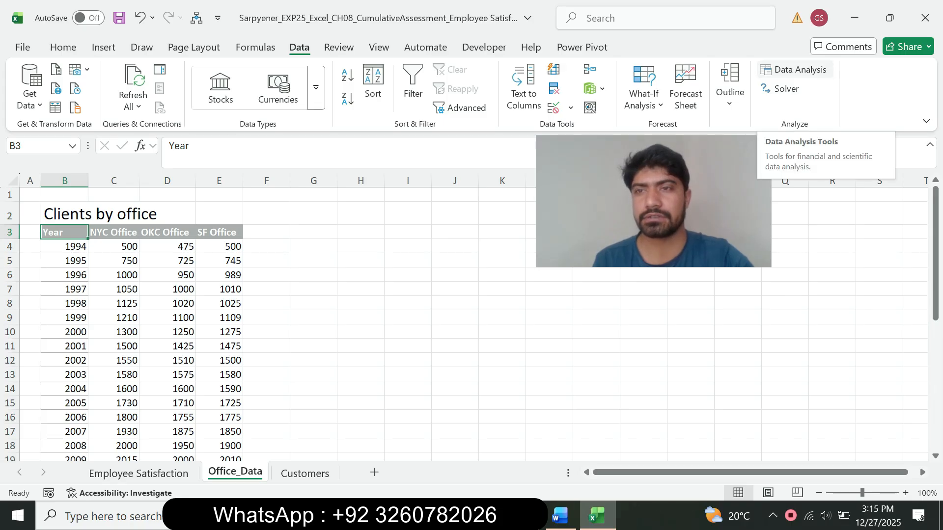
left_click(793, 69)
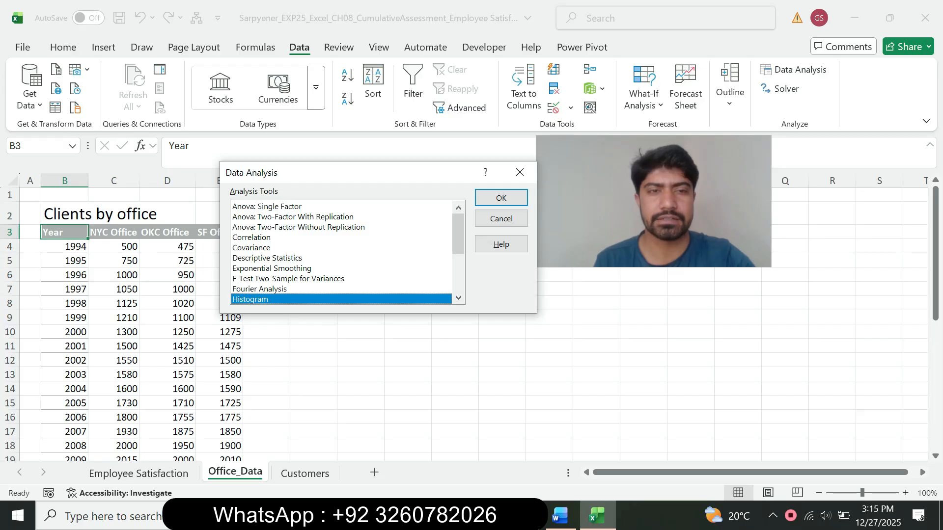
left_click(269, 207)
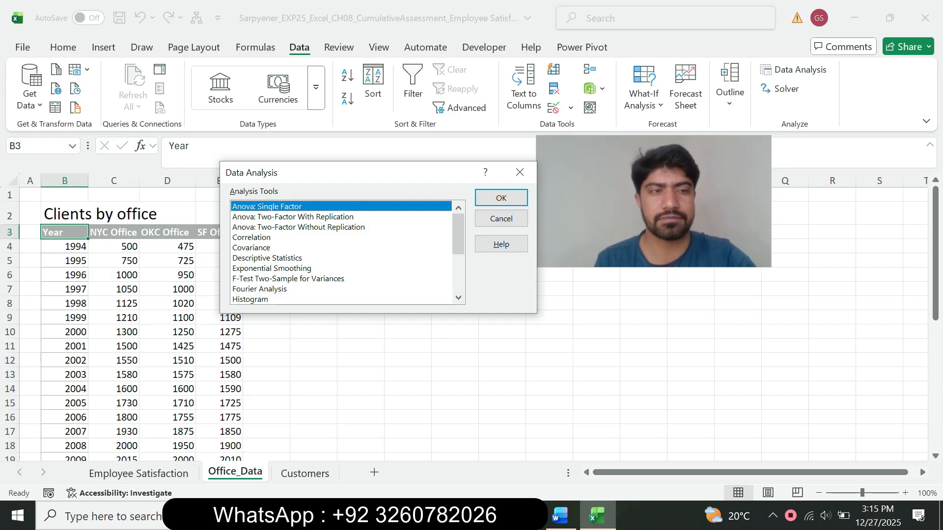
left_click(501, 199)
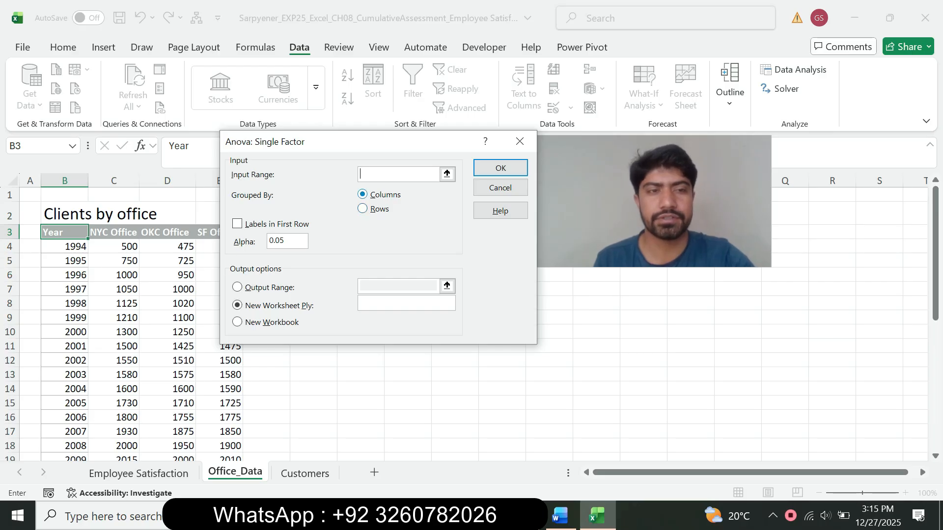
left_click_drag(317, 141, 501, 157)
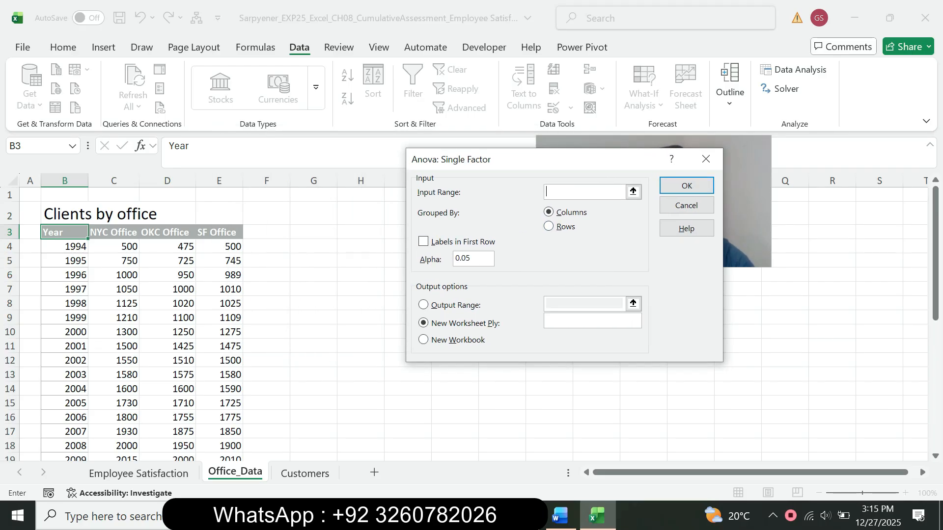
left_click(114, 247)
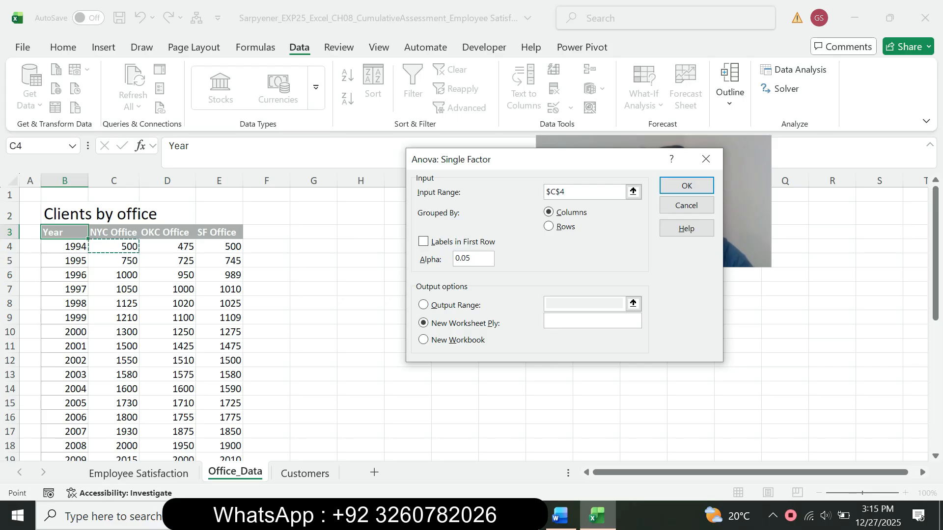
left_click_drag(114, 233, 240, 442)
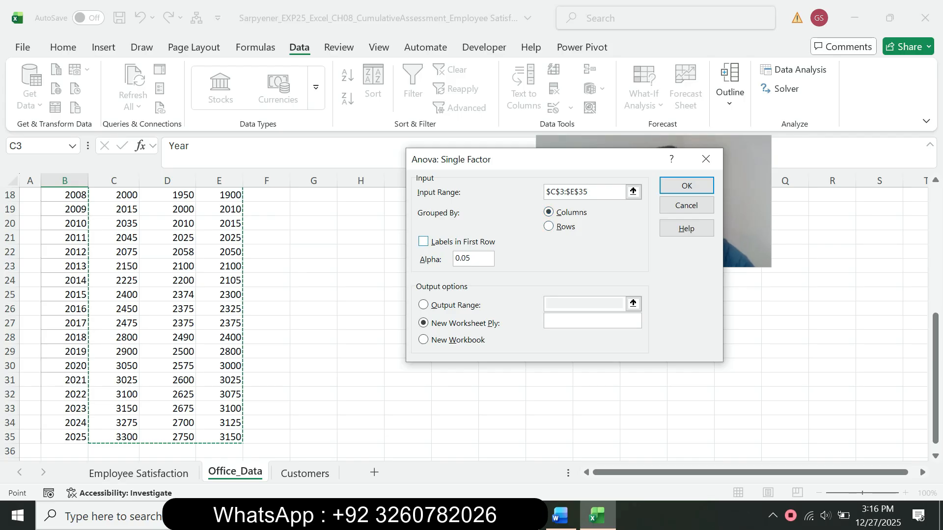
left_click(424, 242)
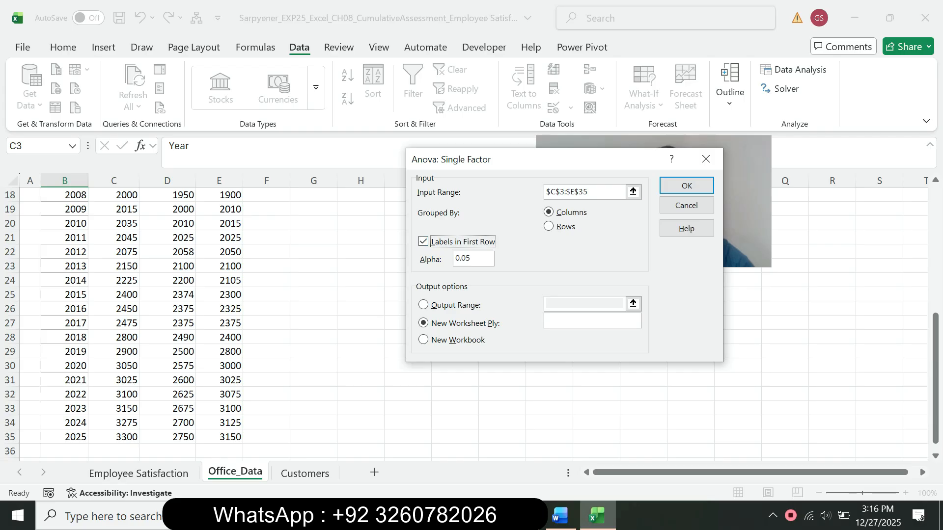
- Recheck the results location in Word's step 8, then set the ANOVA output range to G3 in Excel and run the analysis
left_click_drag(543, 159, 350, 85)
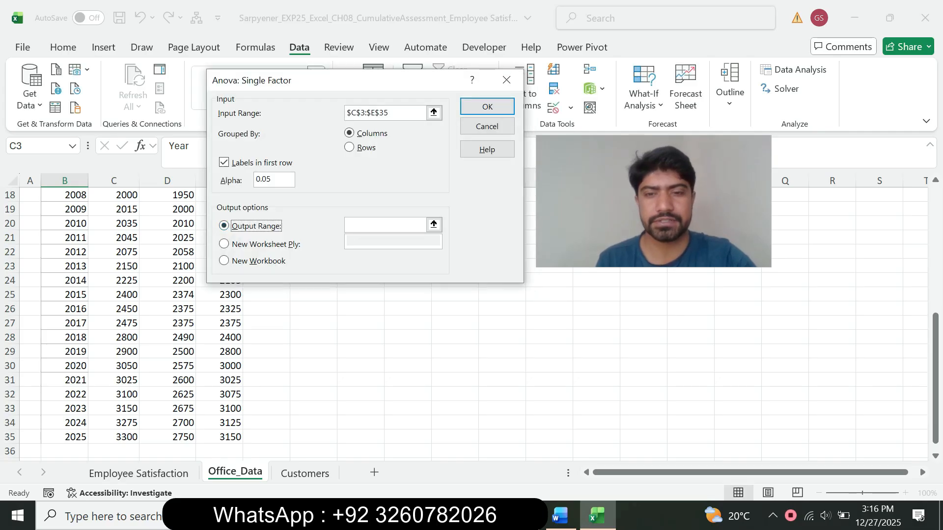
left_click(560, 516)
left_click_drag(369, 382, 554, 382)
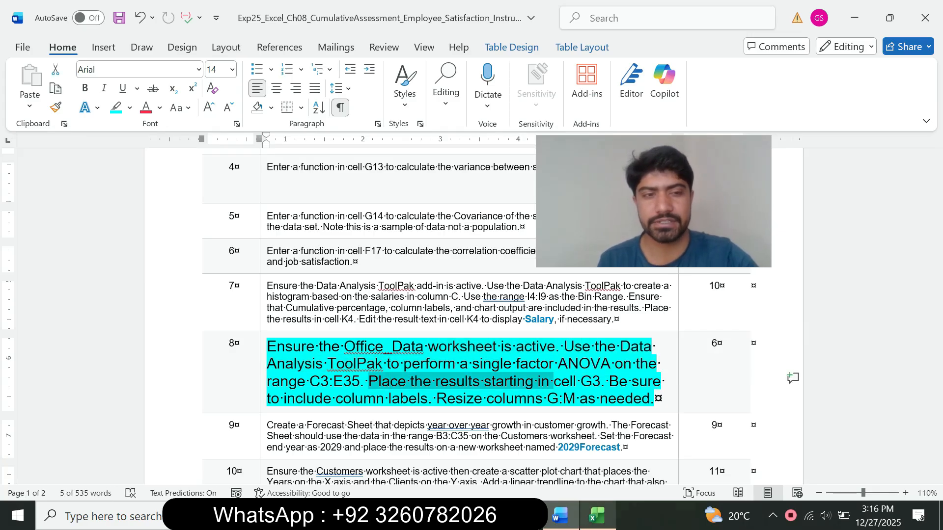
left_click(597, 516)
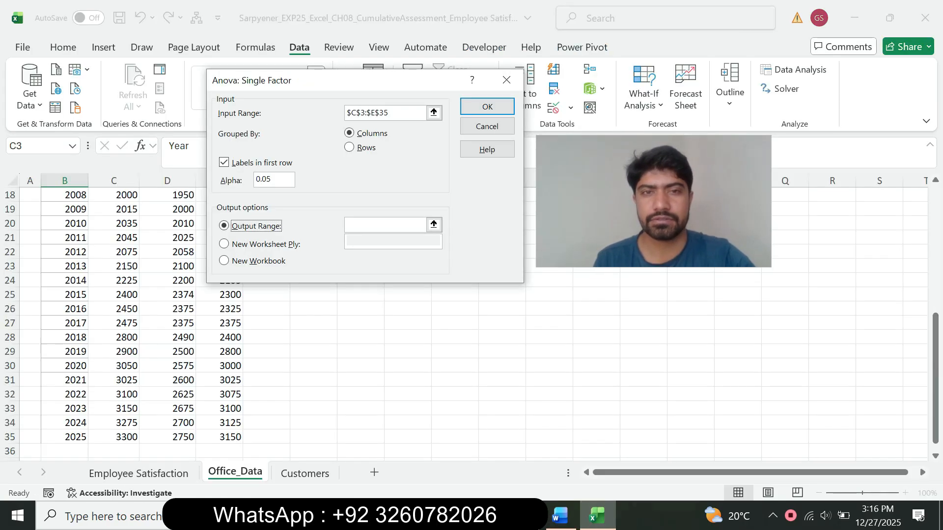
left_click(385, 225)
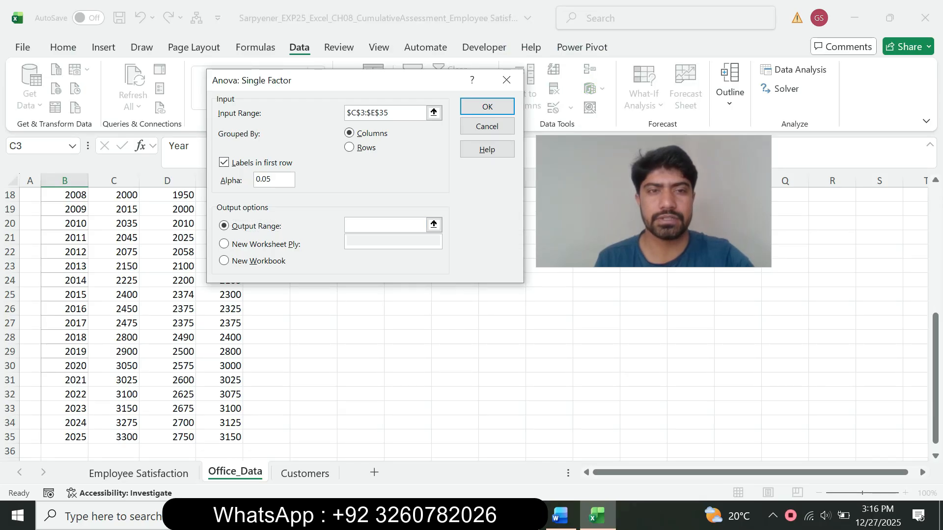
left_click_drag(935, 361, 935, 231)
left_click_drag(405, 85, 680, 151)
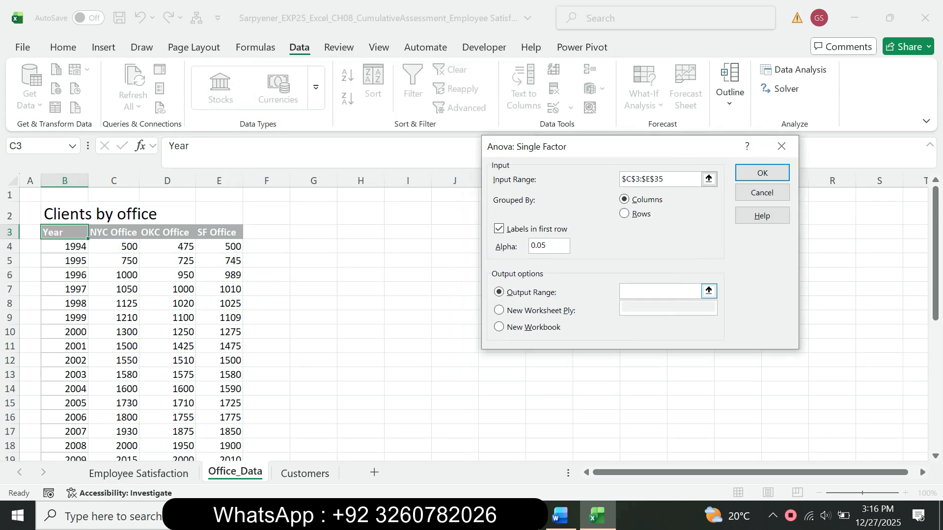
left_click(313, 232)
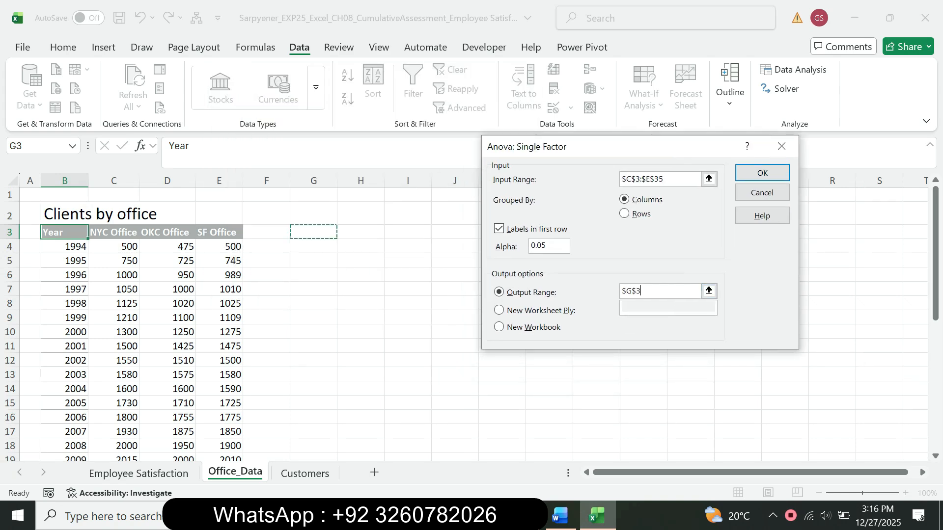
left_click_drag(624, 152, 394, 151)
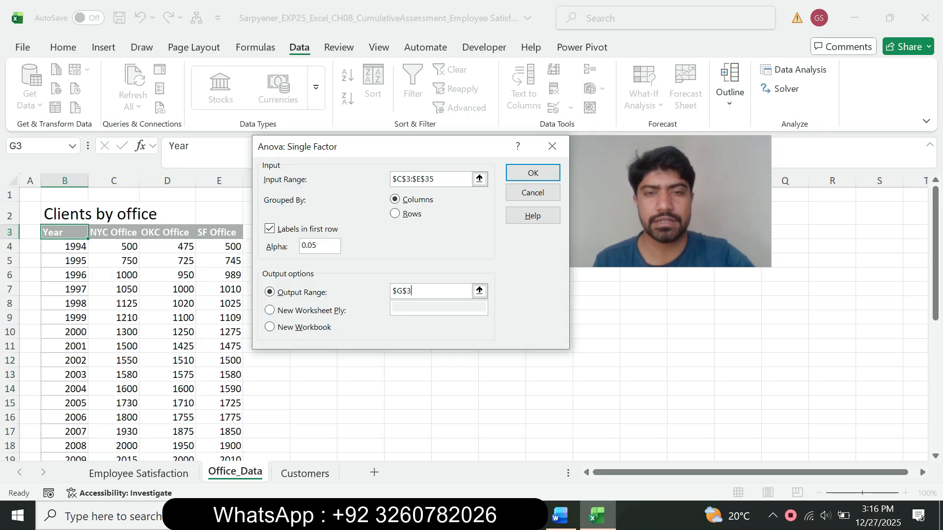
key("Return")
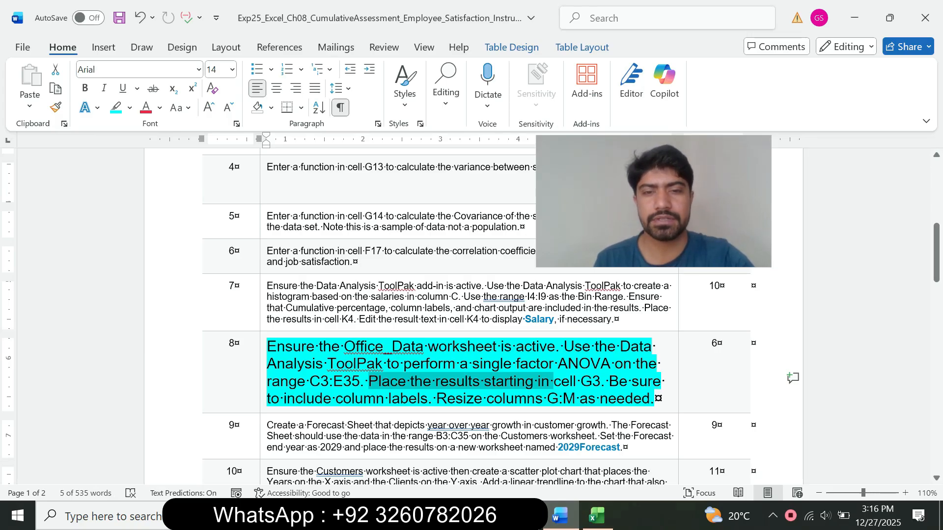
- Check the column resizing requirement in Word's step 8, then autofit columns G and H of the ANOVA results in Excel
left_click_drag(436, 398, 651, 398)
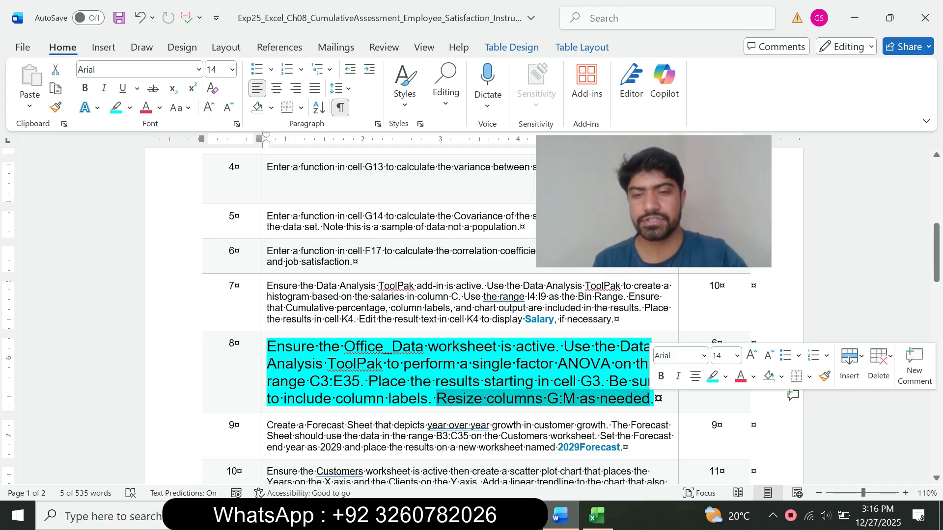
left_click(597, 515)
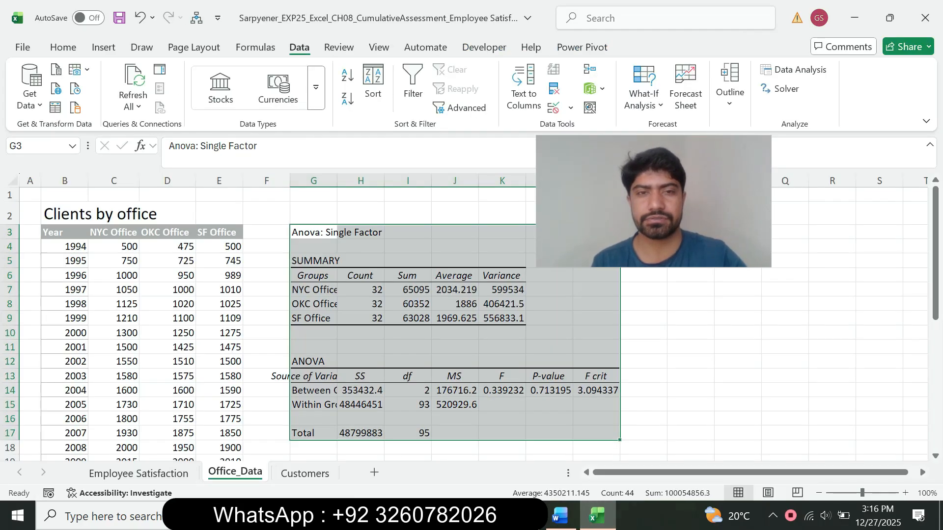
left_click(313, 181)
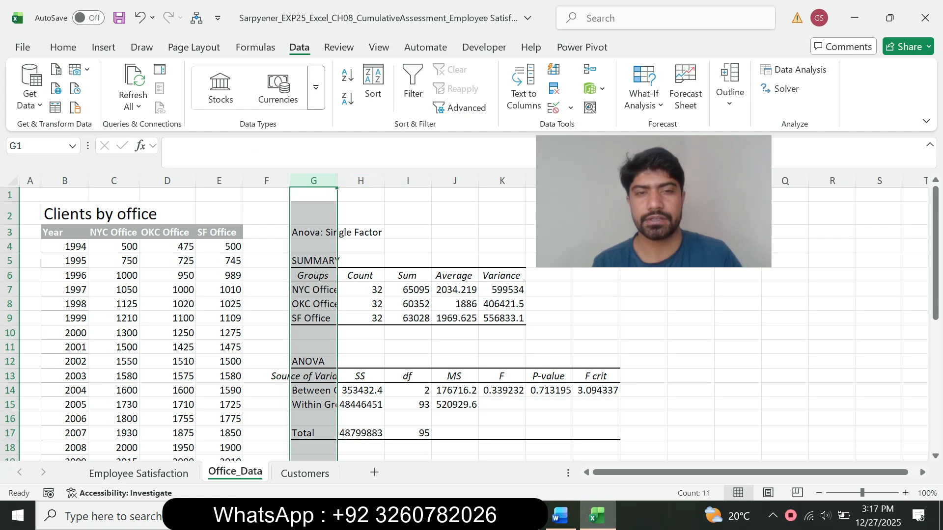
double_click(337, 181)
left_click(409, 181)
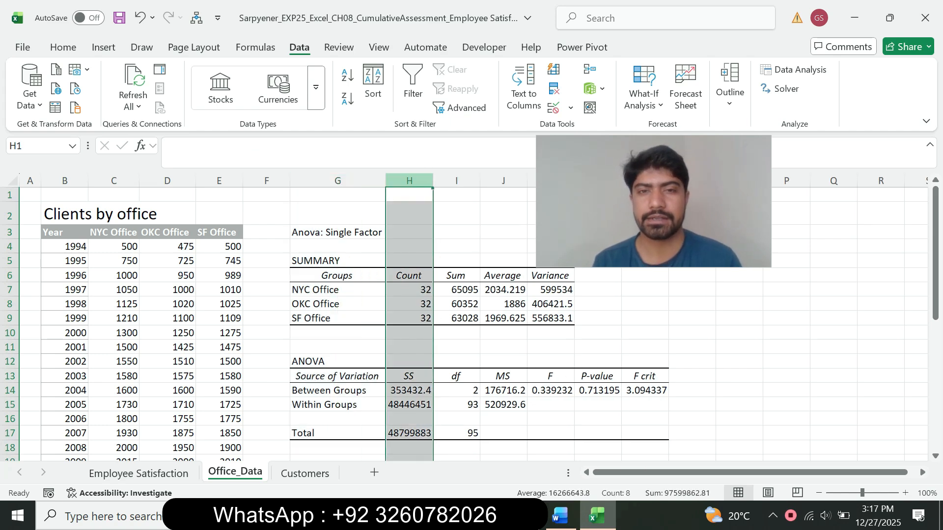
double_click(433, 181)
left_click_drag(609, 189, 700, 110)
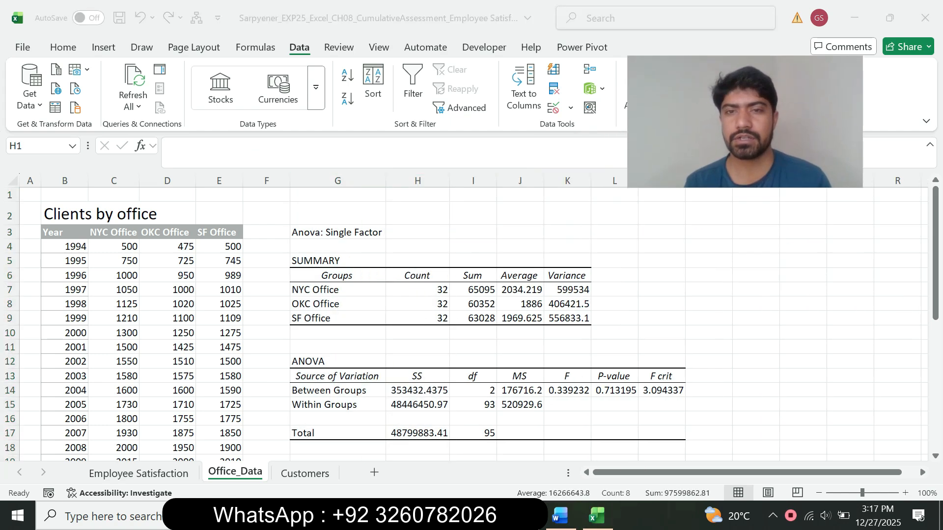
- Autofit columns I through M of the ANOVA results on Office_Data
left_click(473, 180)
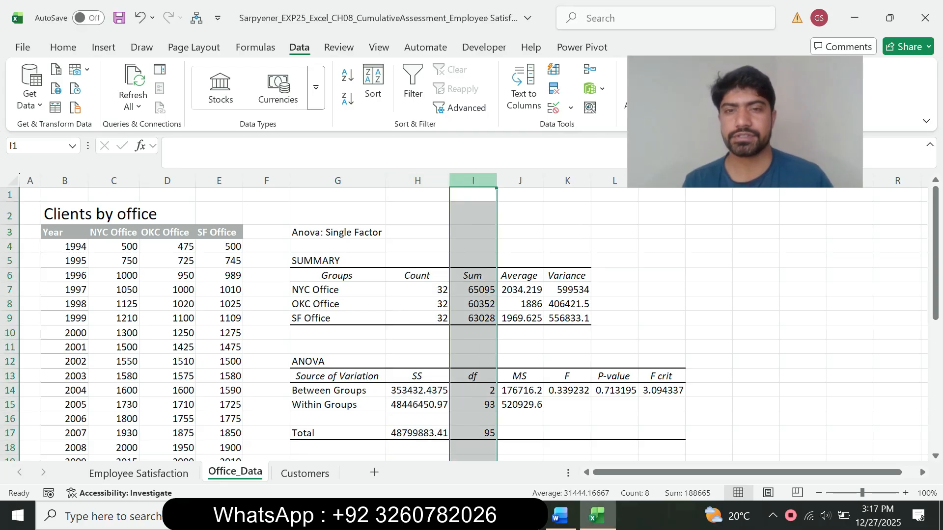
double_click(496, 181)
left_click(505, 181)
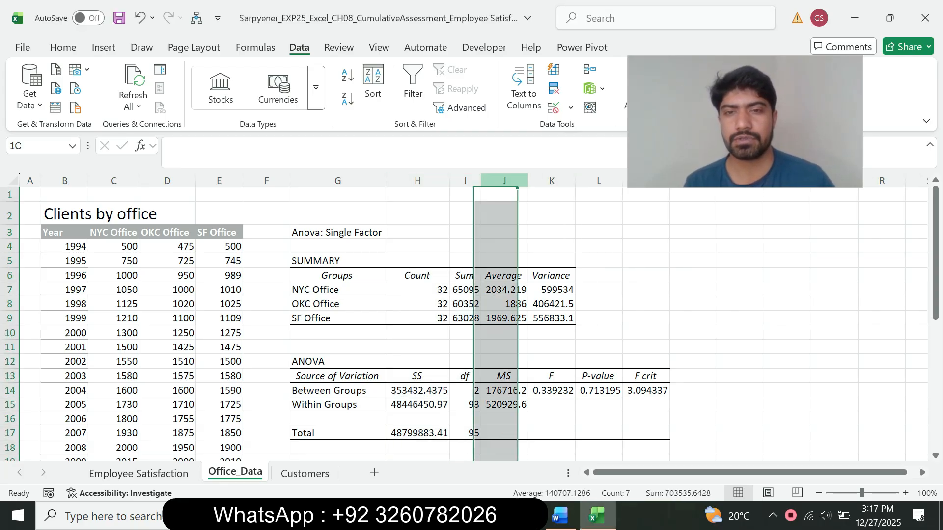
double_click(529, 181)
left_click(569, 180)
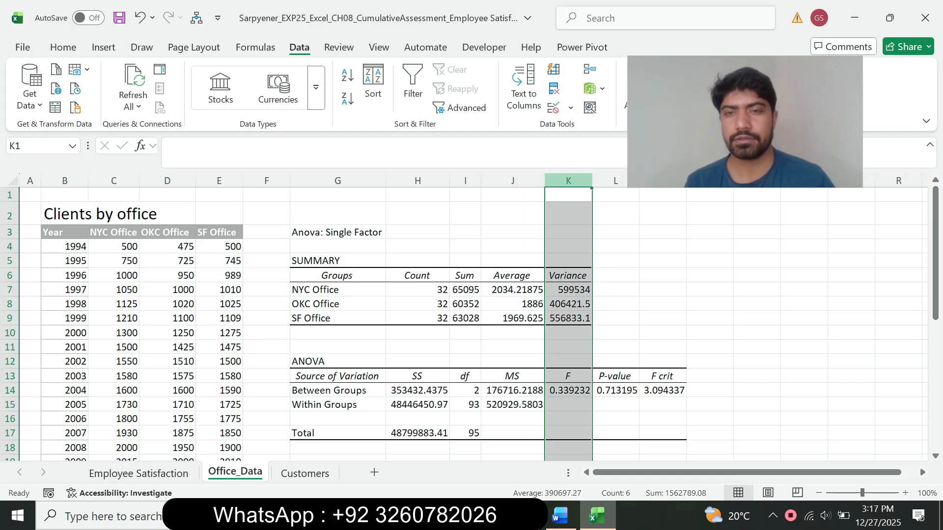
double_click(592, 181)
left_click(633, 180)
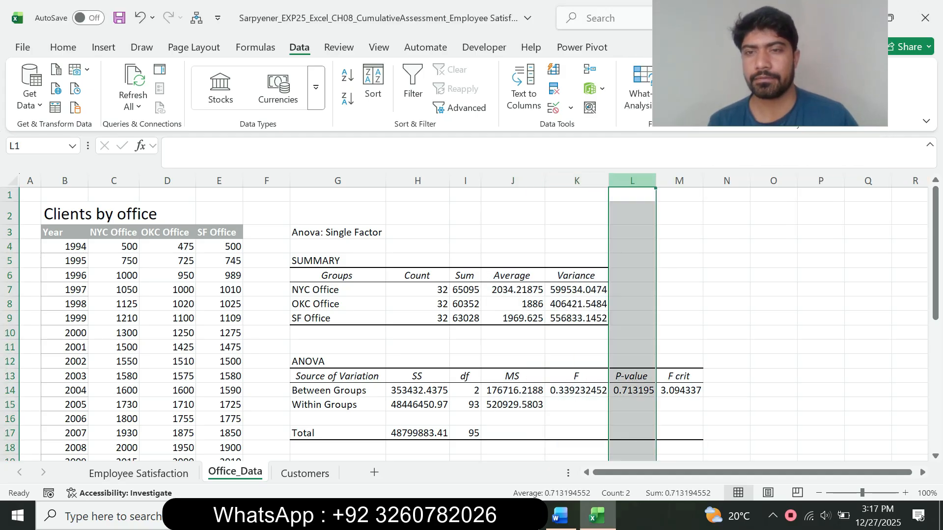
double_click(656, 180)
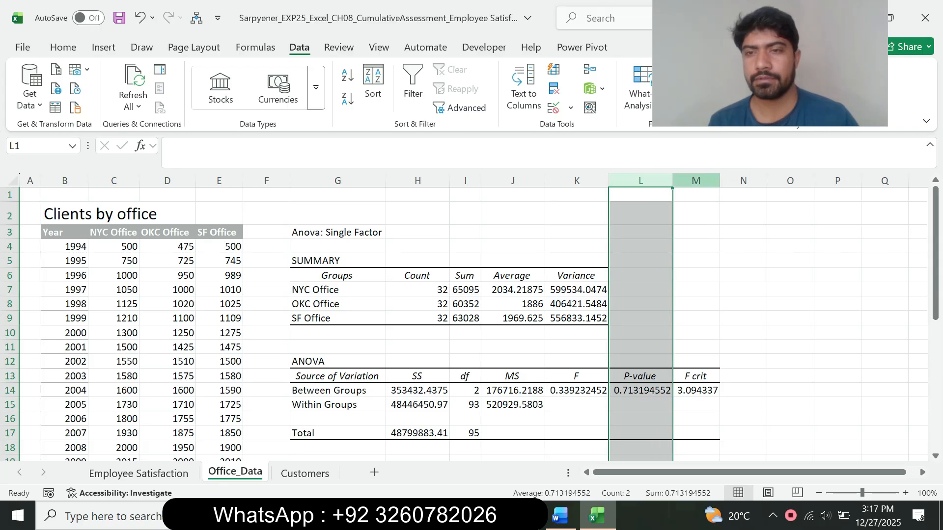
left_click(696, 181)
double_click(720, 181)
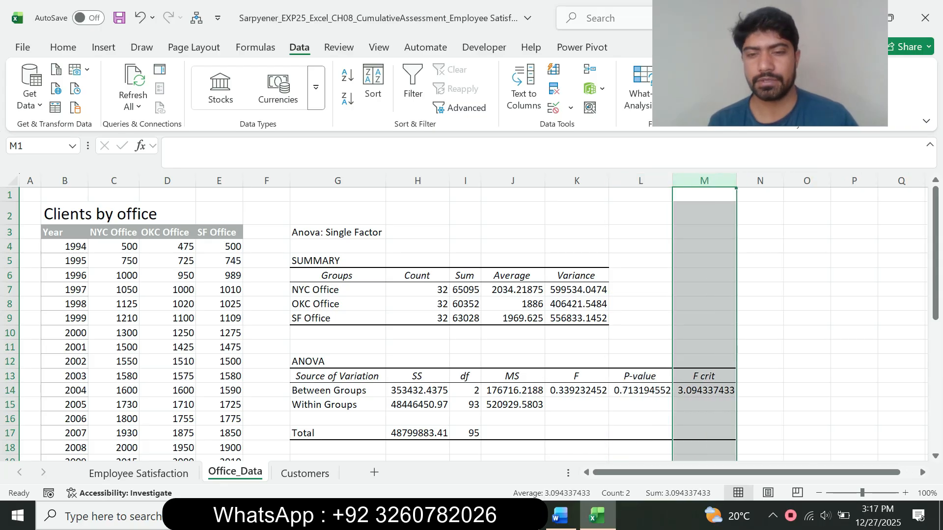
- Switch to Word, set the step 8 instruction text to 9 pt and remove its highlight
key("alt+Tab")
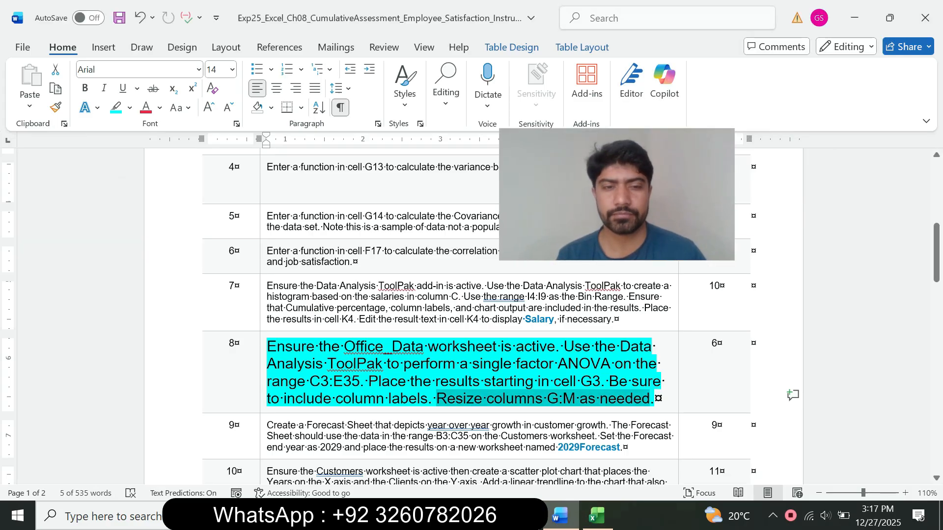
left_click(263, 394)
left_click(349, 345)
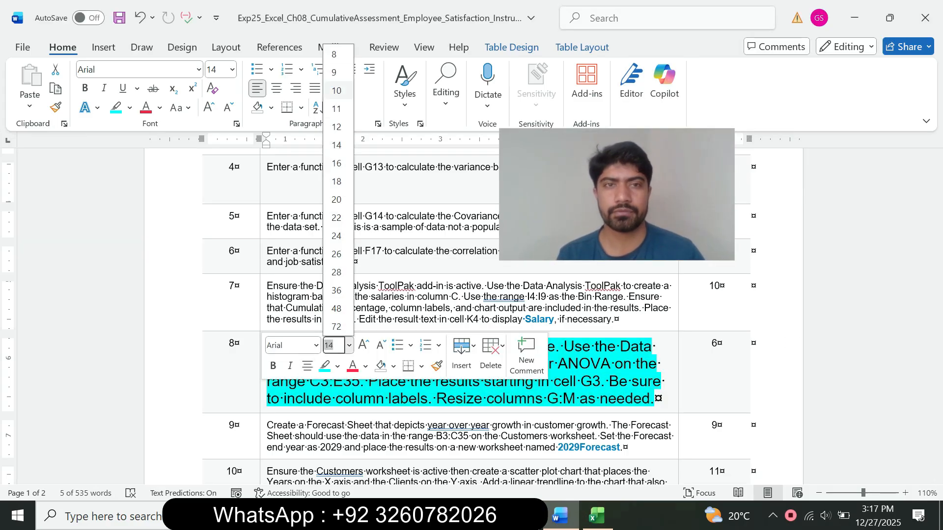
left_click(335, 72)
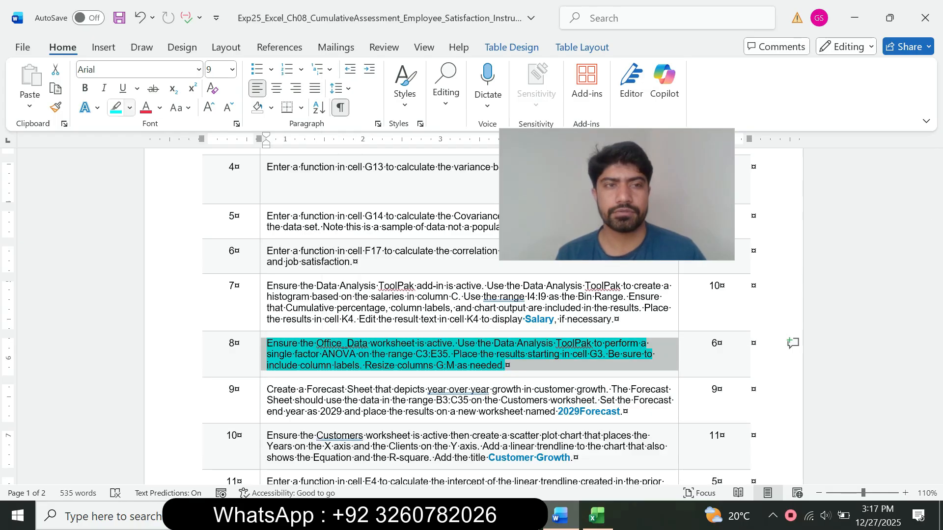
left_click(129, 107)
left_click(148, 225)
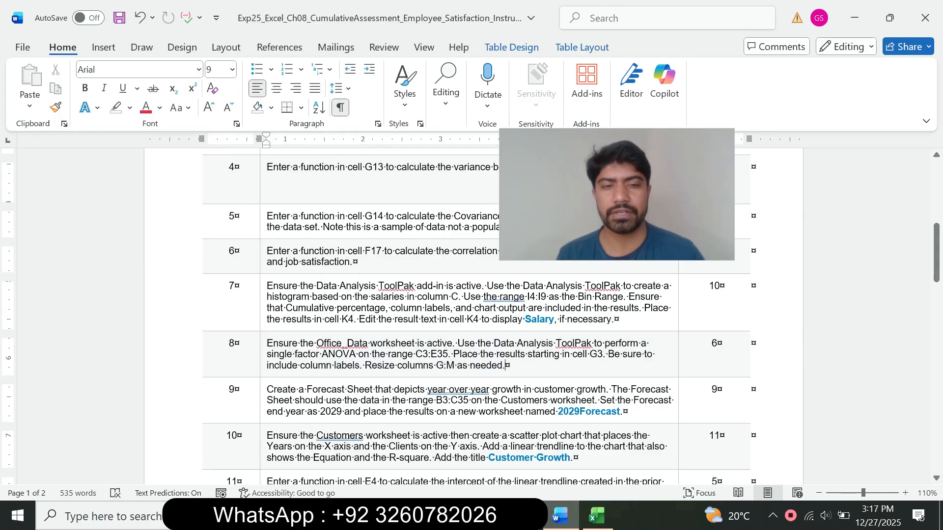
- Highlight steps 9 through 17 of the instructions table in turquoise
left_click_drag(267, 390, 540, 261)
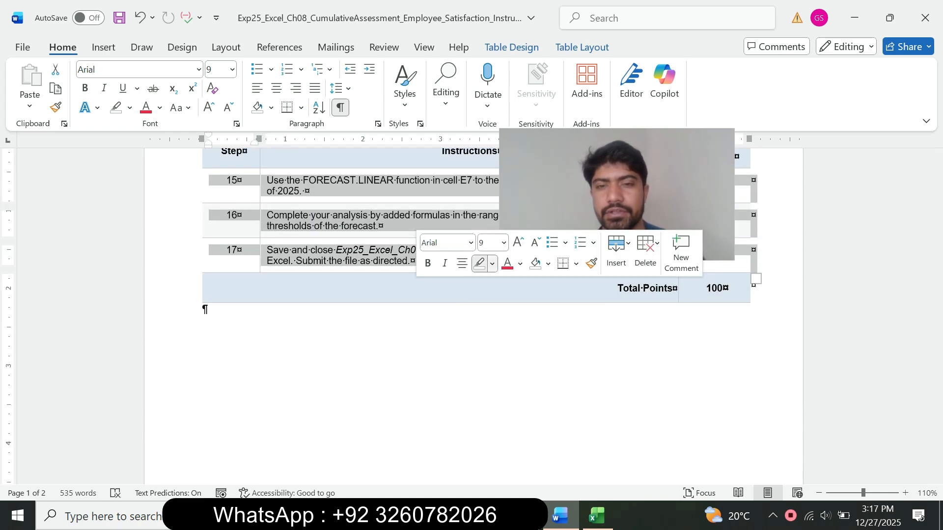
left_click(491, 264)
left_click(529, 316)
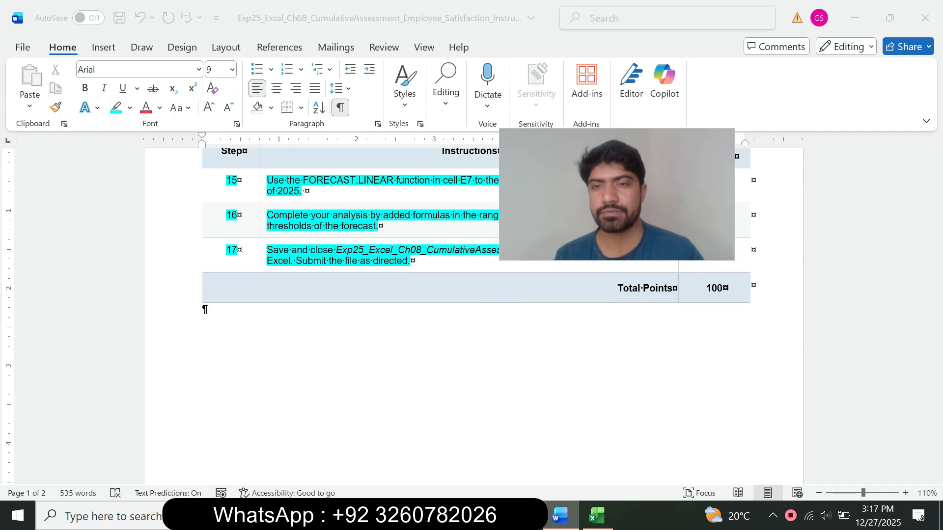
left_click(204, 309)
- Highlight the text from step 8 up through the document title in turquoise
left_click_drag(937, 364, 937, 331)
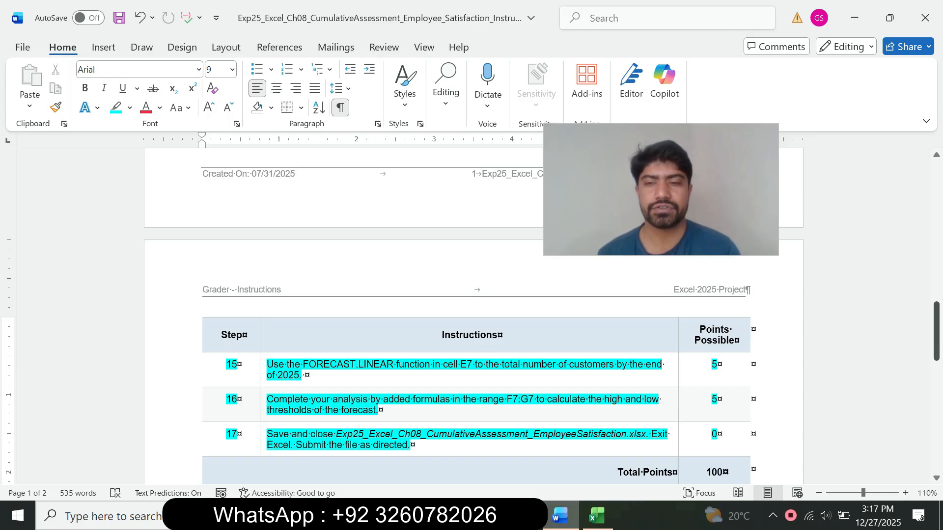
left_click_drag(937, 331, 937, 243)
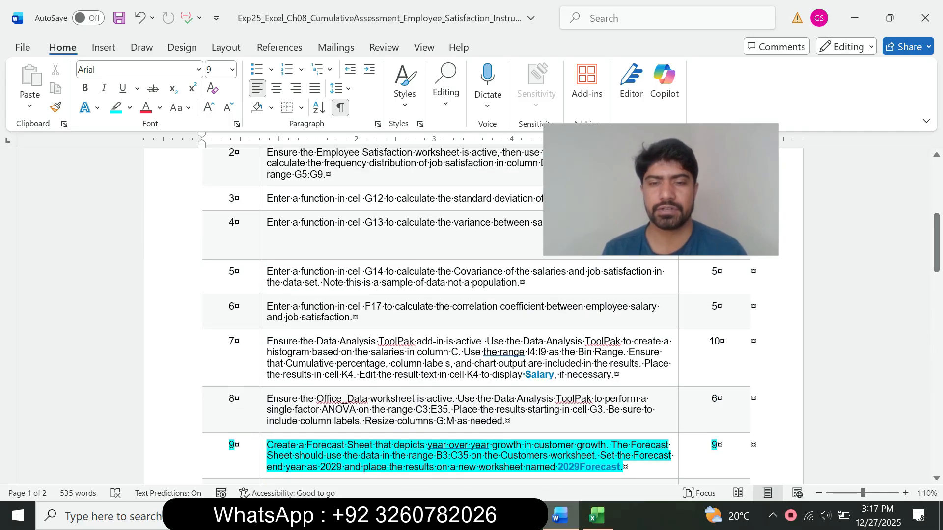
key("shift+Up")
key("shift+Up")
key("shift+Up")
key("shift+Up")
key("shift+Up")
key("shift+Up")
key("shift+Up")
key("shift+Up")
key("shift+Up")
key("shift+Up")
key("shift+Up")
key("shift+Up")
key("shift+Up")
key("shift+Up")
key("shift+Up")
key("shift+Up")
key("shift+Up")
key("shift+Up")
key("shift+Up")
key("shift+Up")
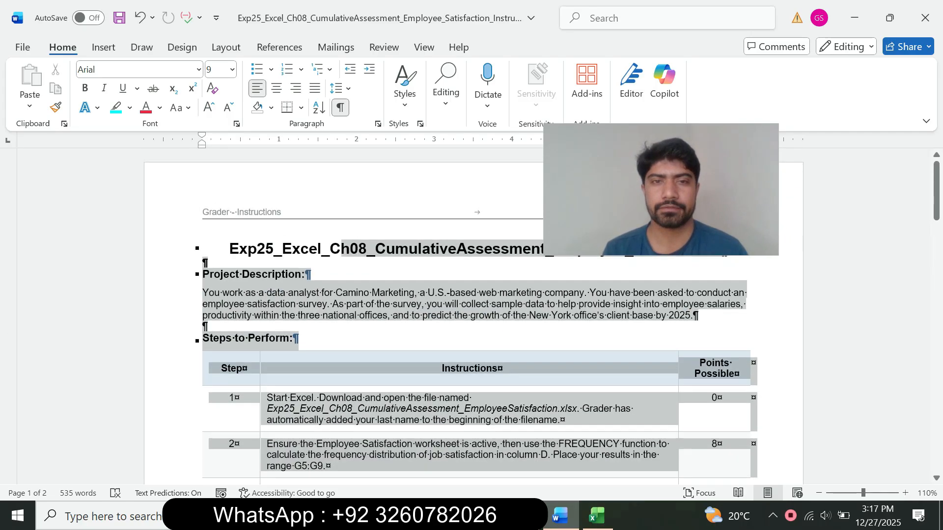
key("ctrl+alt+h")
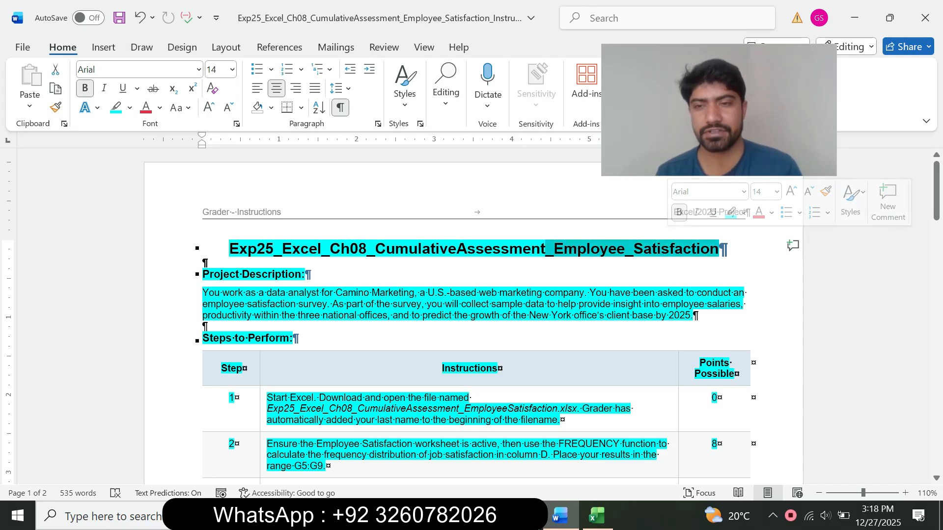
- Copy the document title Exp25_Excel_Ch08_CumulativeAssessment_Employee_Satisfaction
left_click(713, 293)
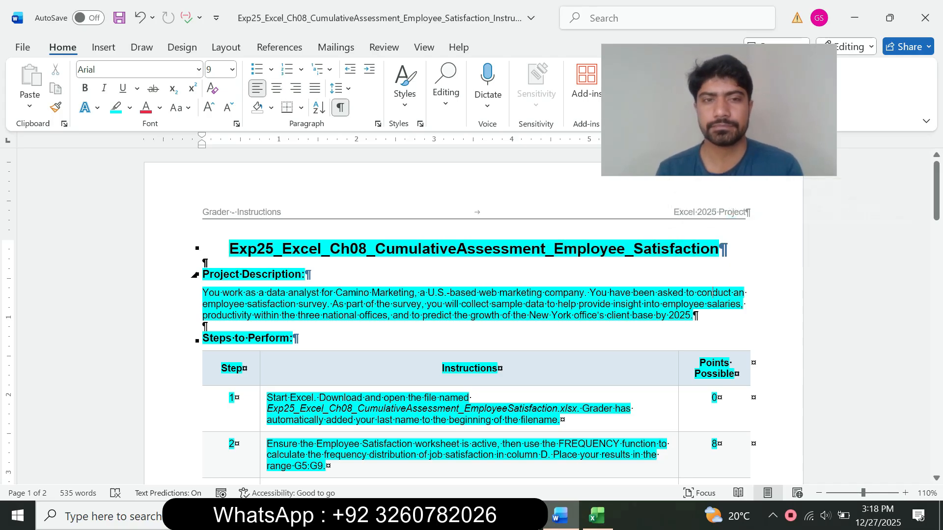
left_click_drag(229, 248, 728, 248)
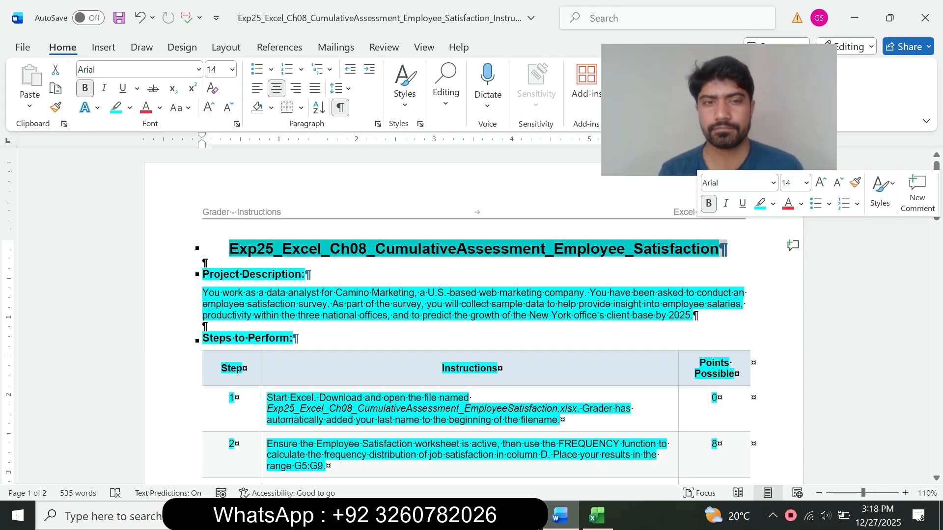
key("ctrl+c")
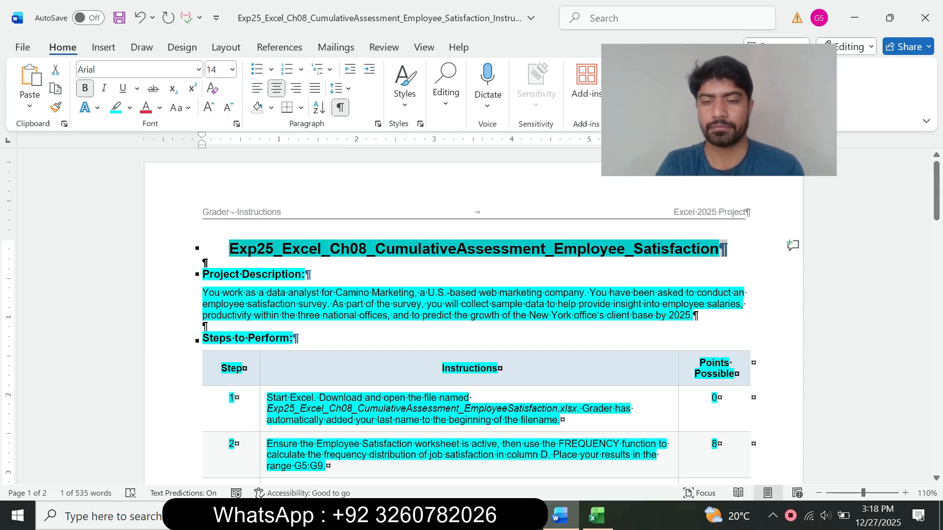